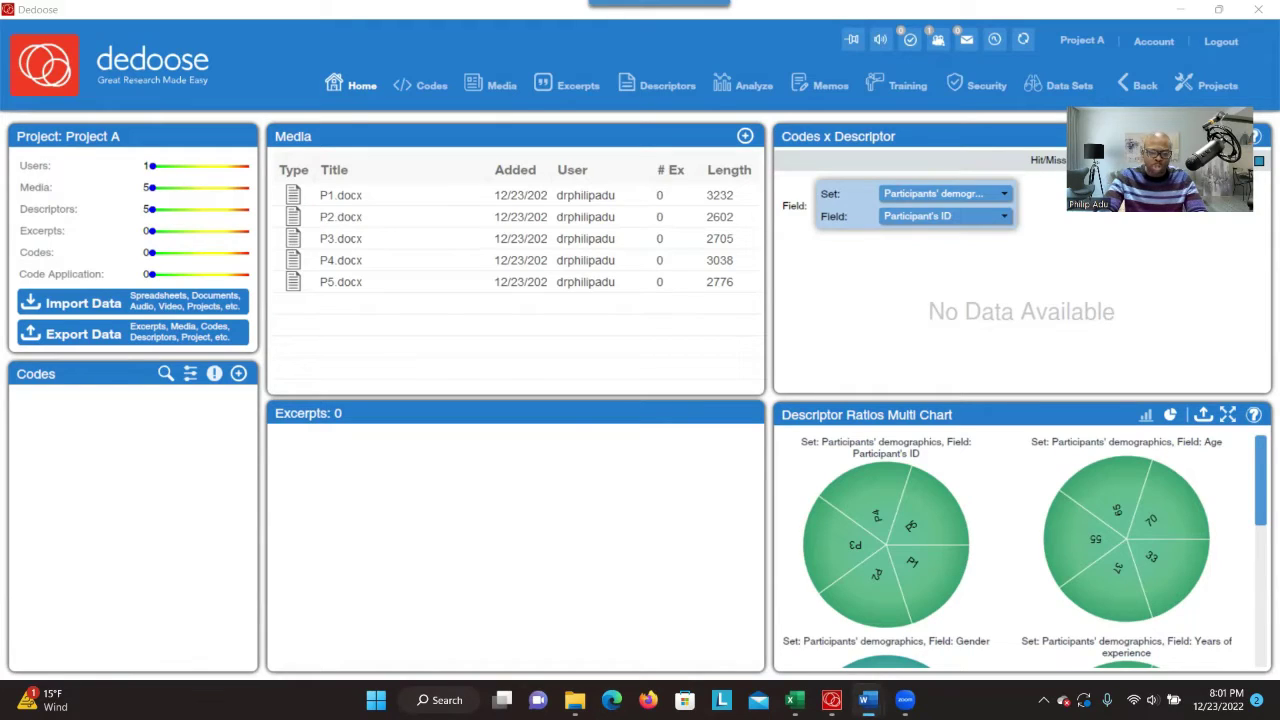
# Bring the research-questions Word document to the front from the taskbar.
pyautogui.click(866, 700)
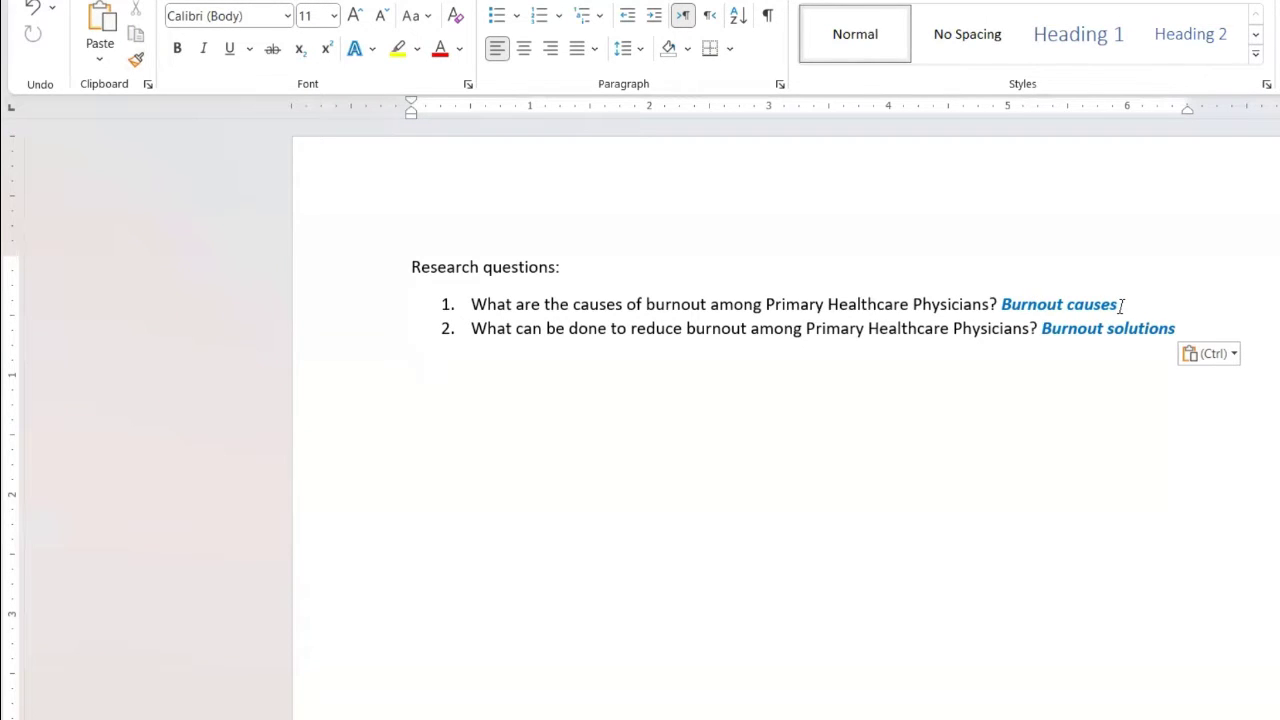
# Highlight the 'Burnout causes' and 'Burnout solutions' labels beside the two research questions.
pyautogui.moveTo(1117, 308); pyautogui.dragTo(1001, 307)
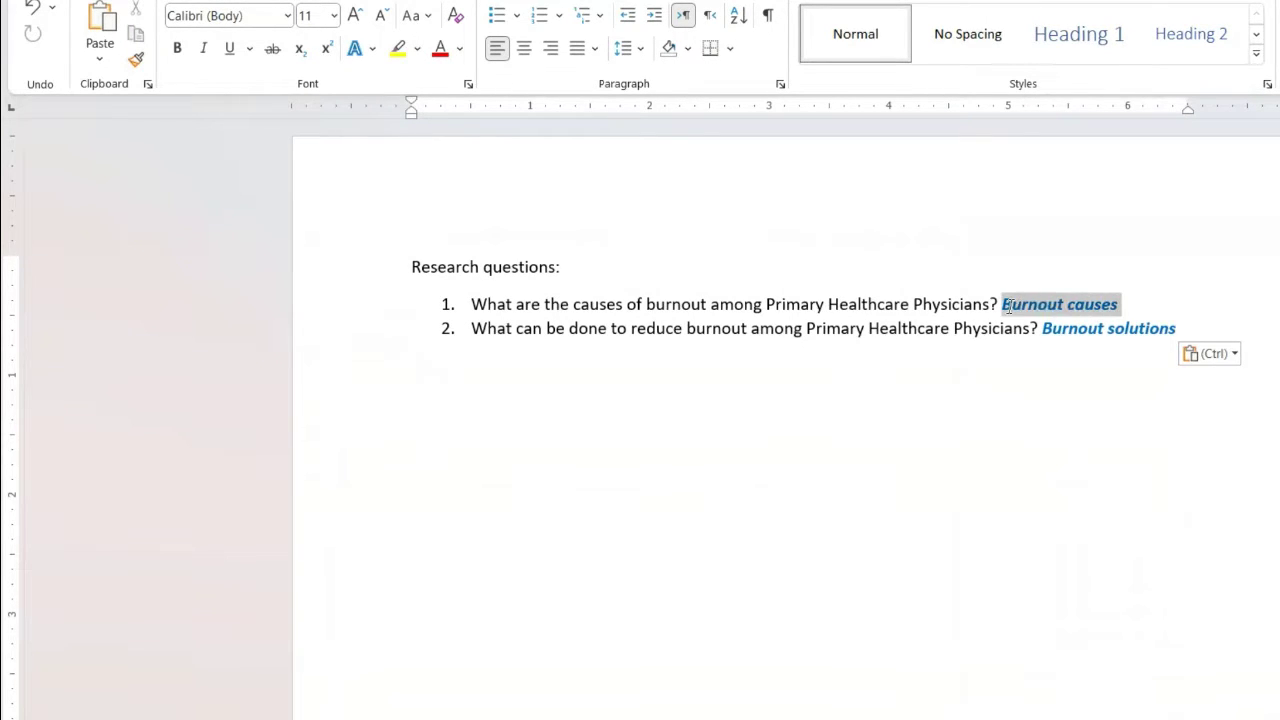
pyautogui.moveTo(1180, 331); pyautogui.dragTo(1043, 331)
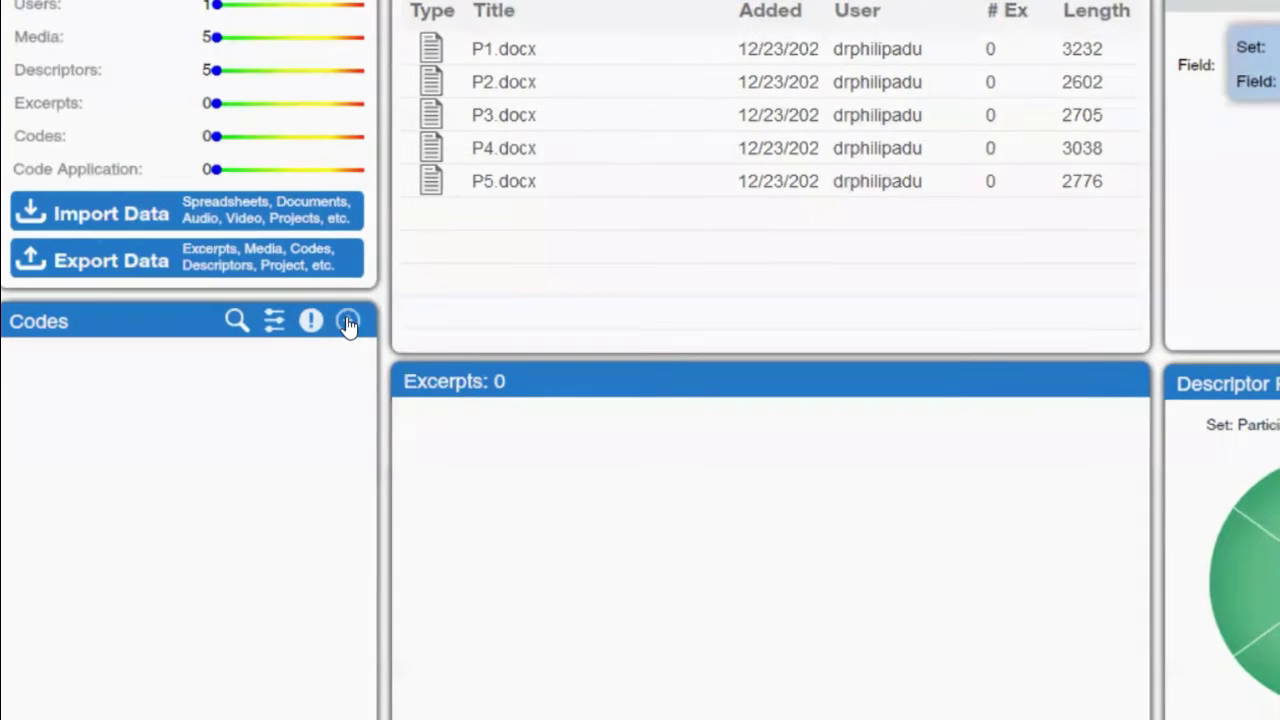
# Create code 'Burnout causes (RQ1)' with the pasted first research question as its description.
pyautogui.click(348, 320)
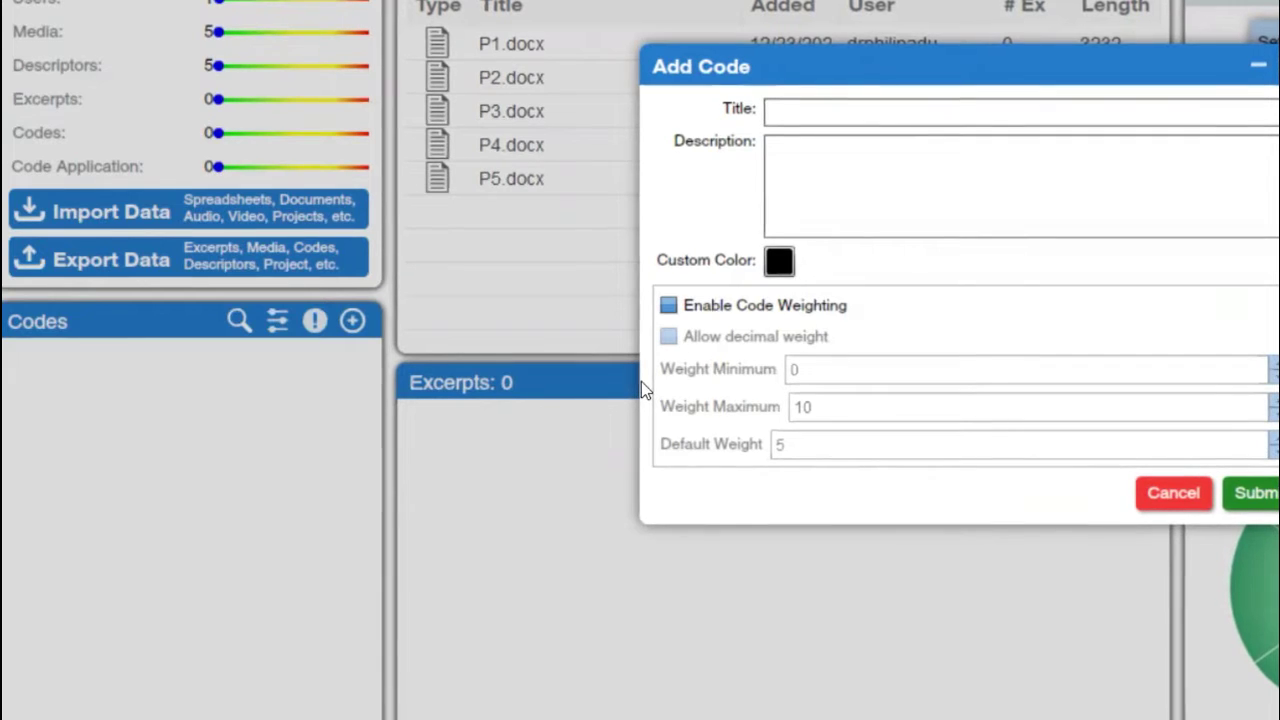
pyautogui.click(851, 106)
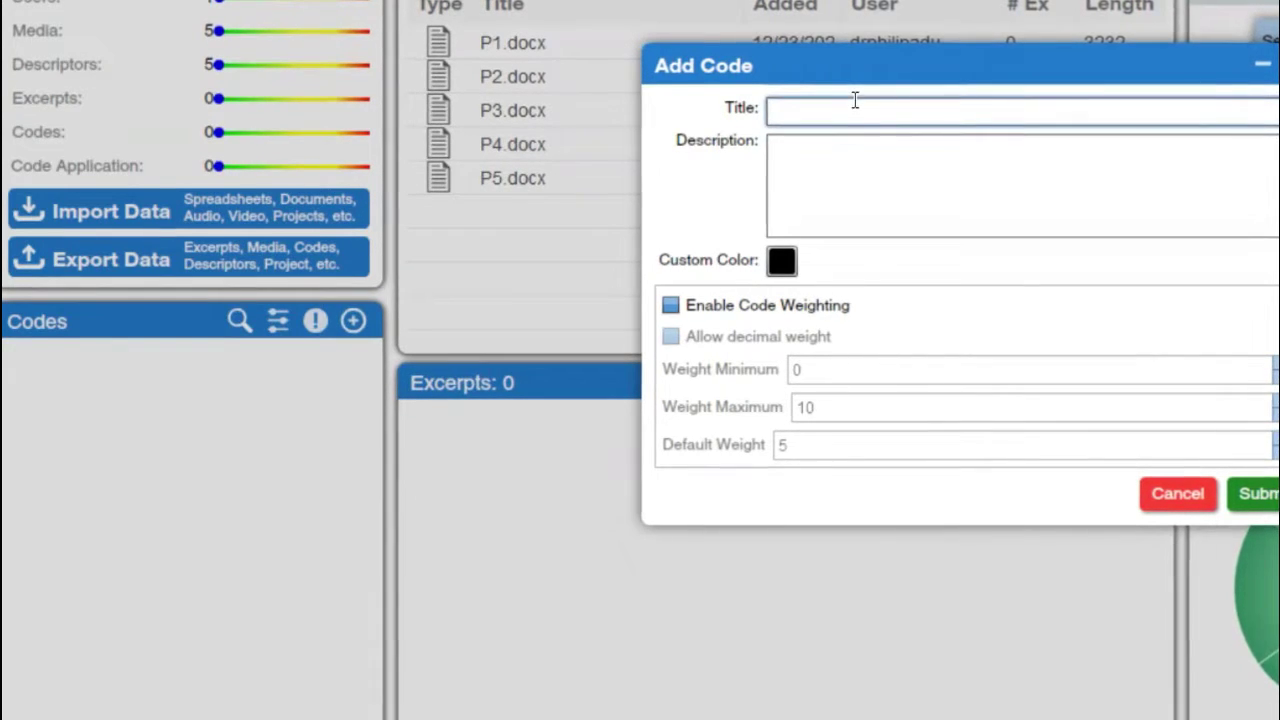
pyautogui.write('Burnou')
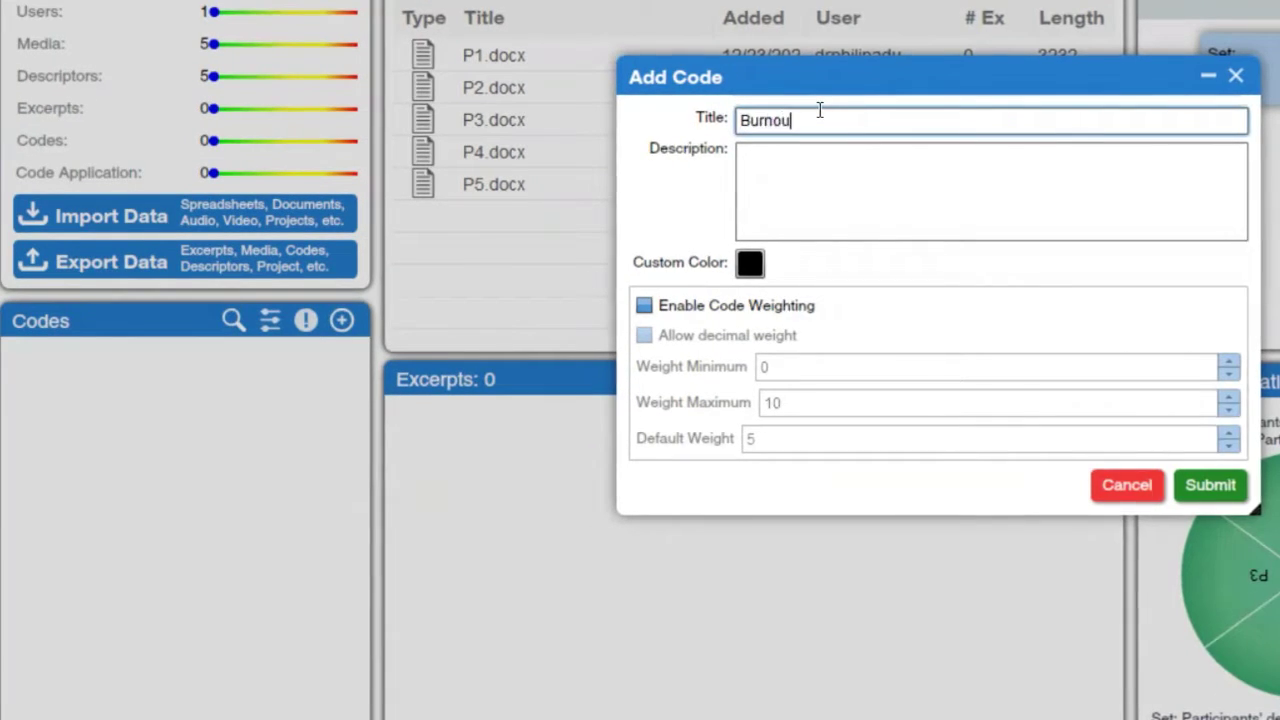
pyautogui.write('t c')
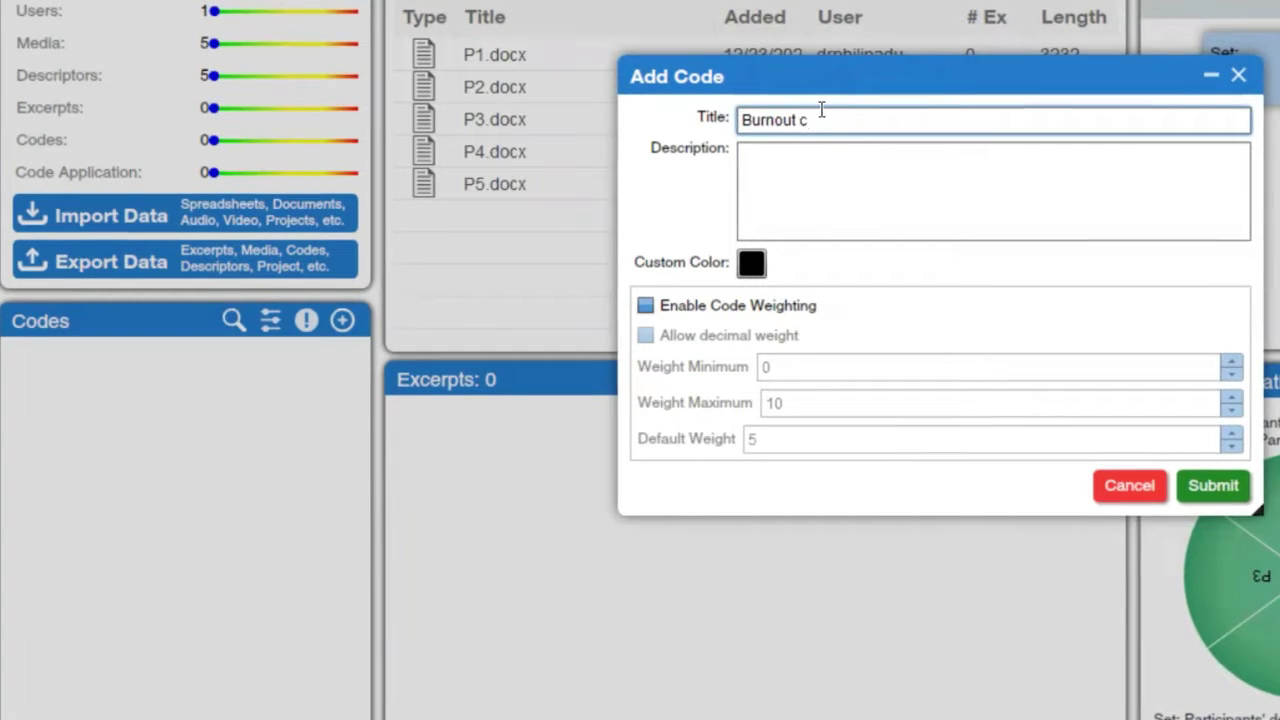
pyautogui.write('auses ')
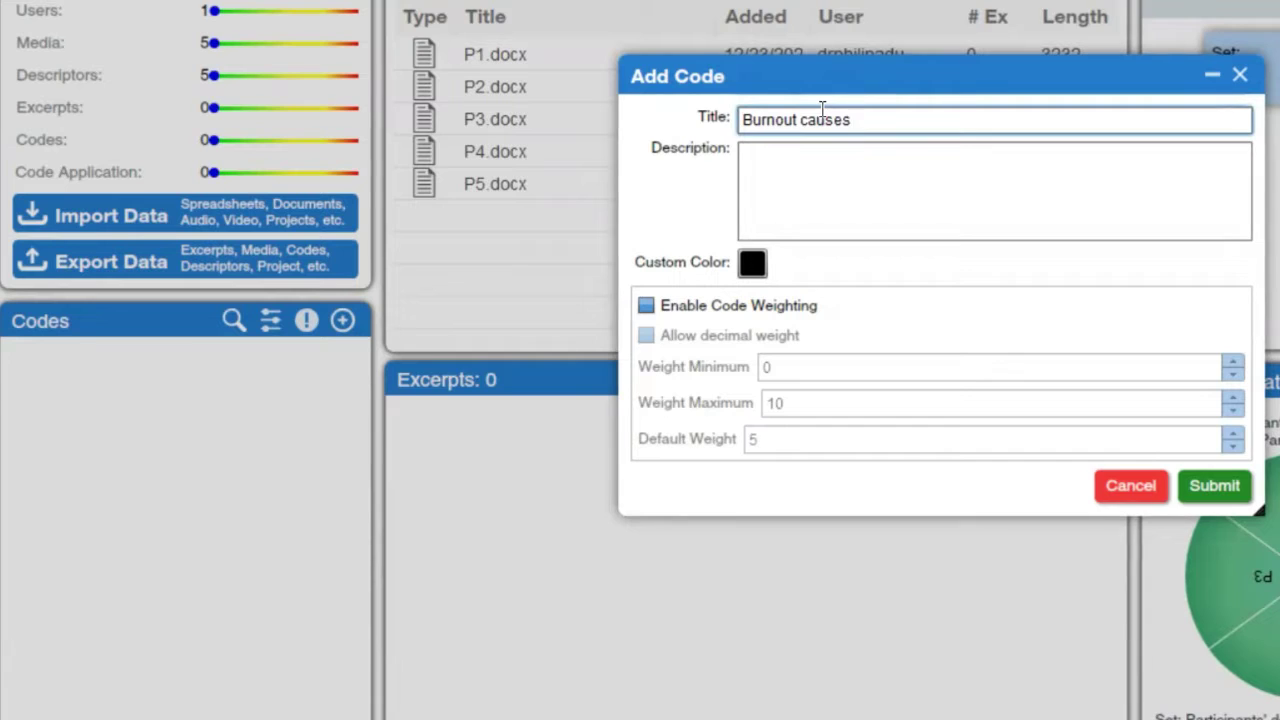
pyautogui.write('(')
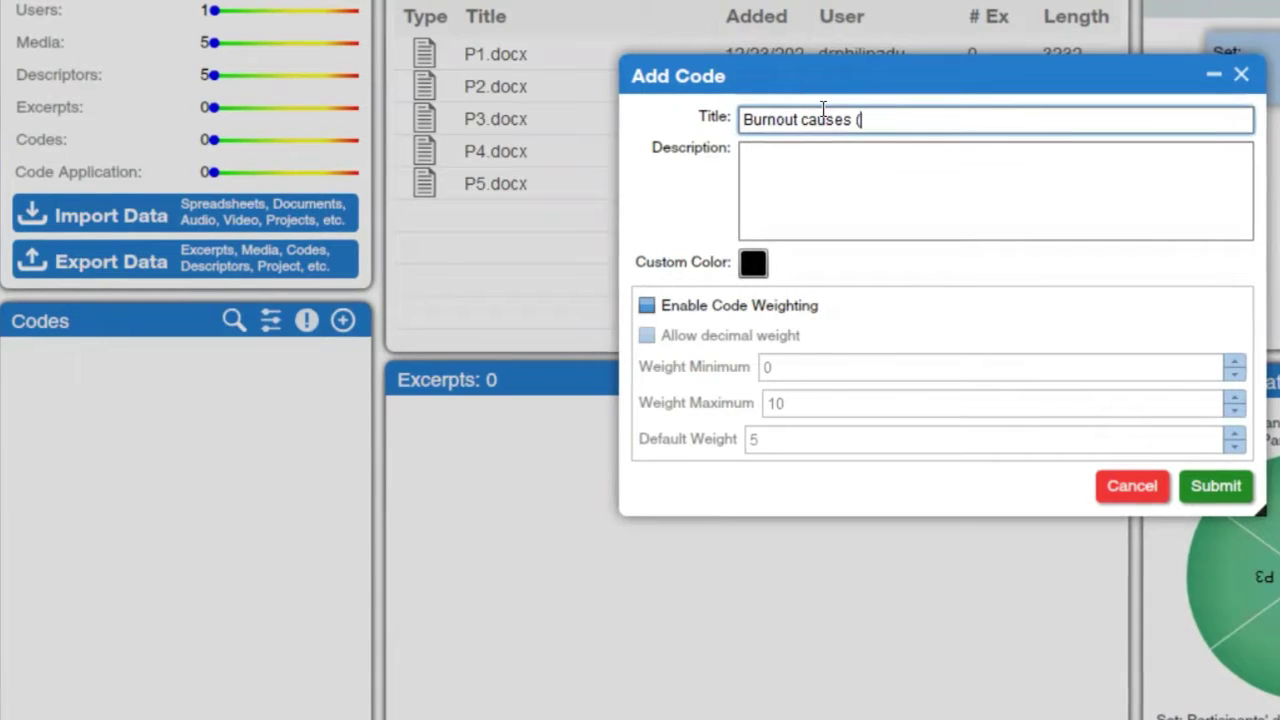
pyautogui.write('RQ')
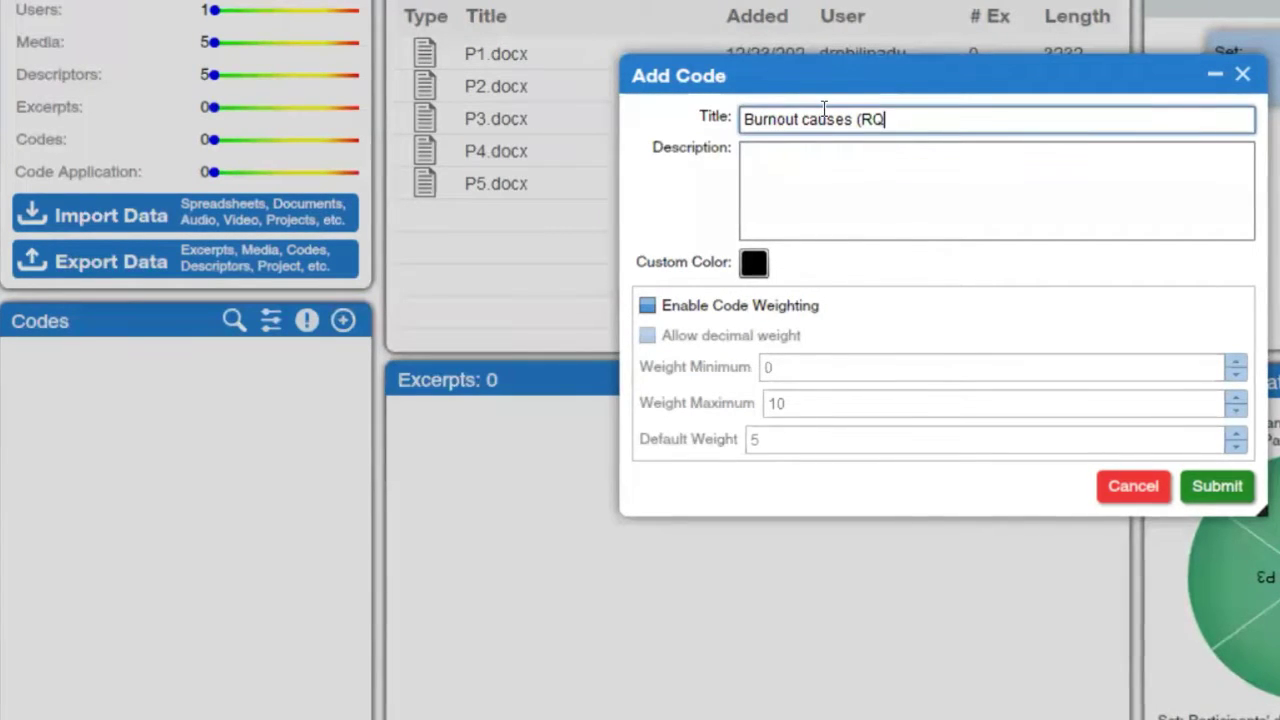
pyautogui.write('1)')
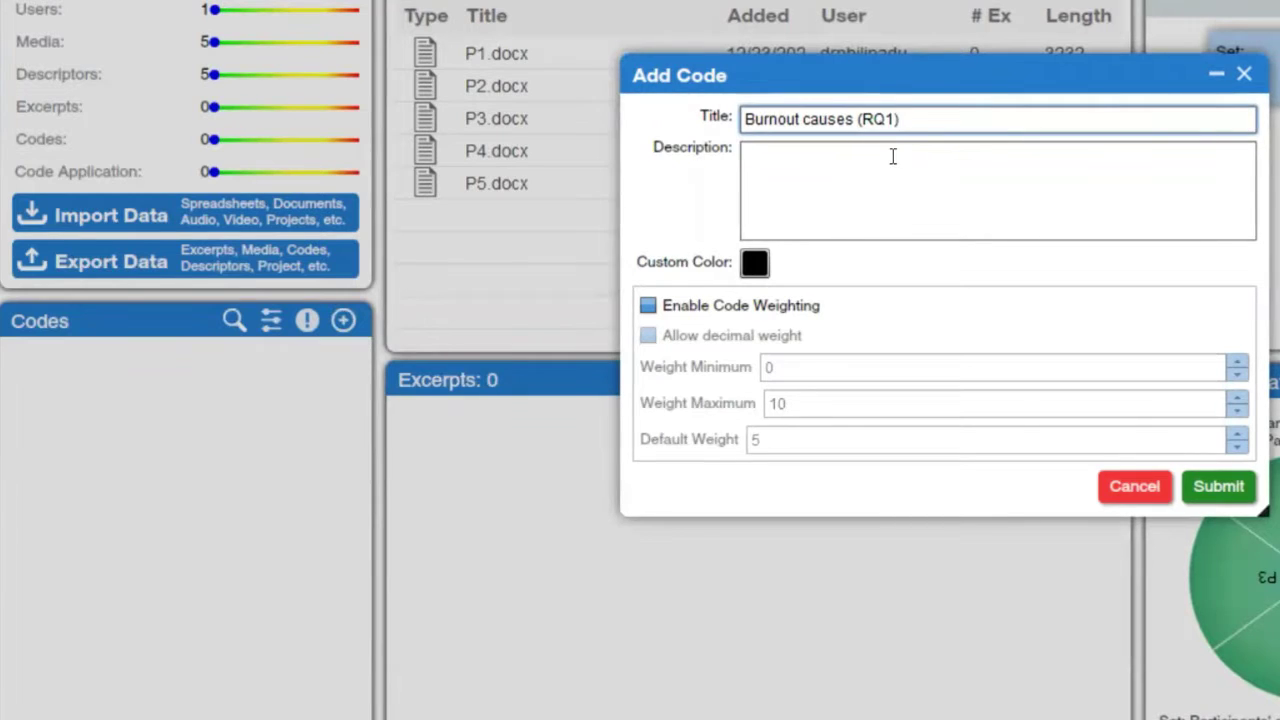
pyautogui.click(891, 157)
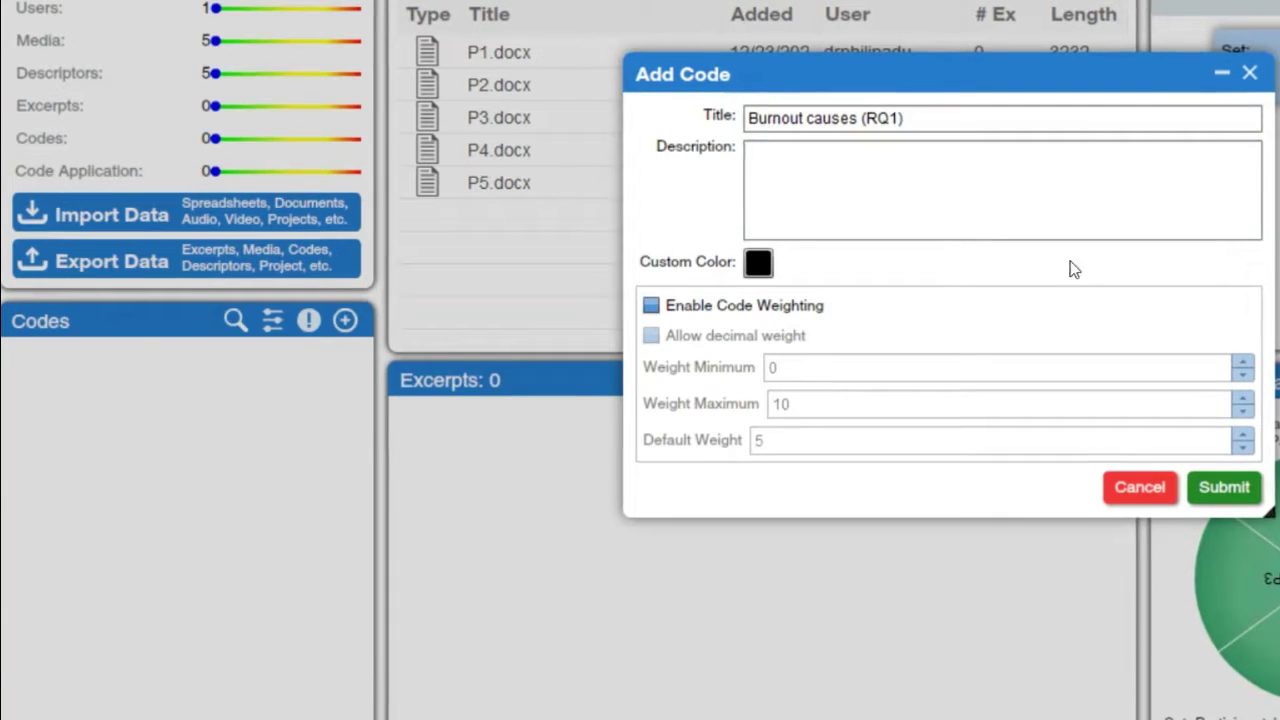
pyautogui.click(821, 213)
pyautogui.write('1.\tWhat are the causes of burnout among Primary Healthcare Physicians?')
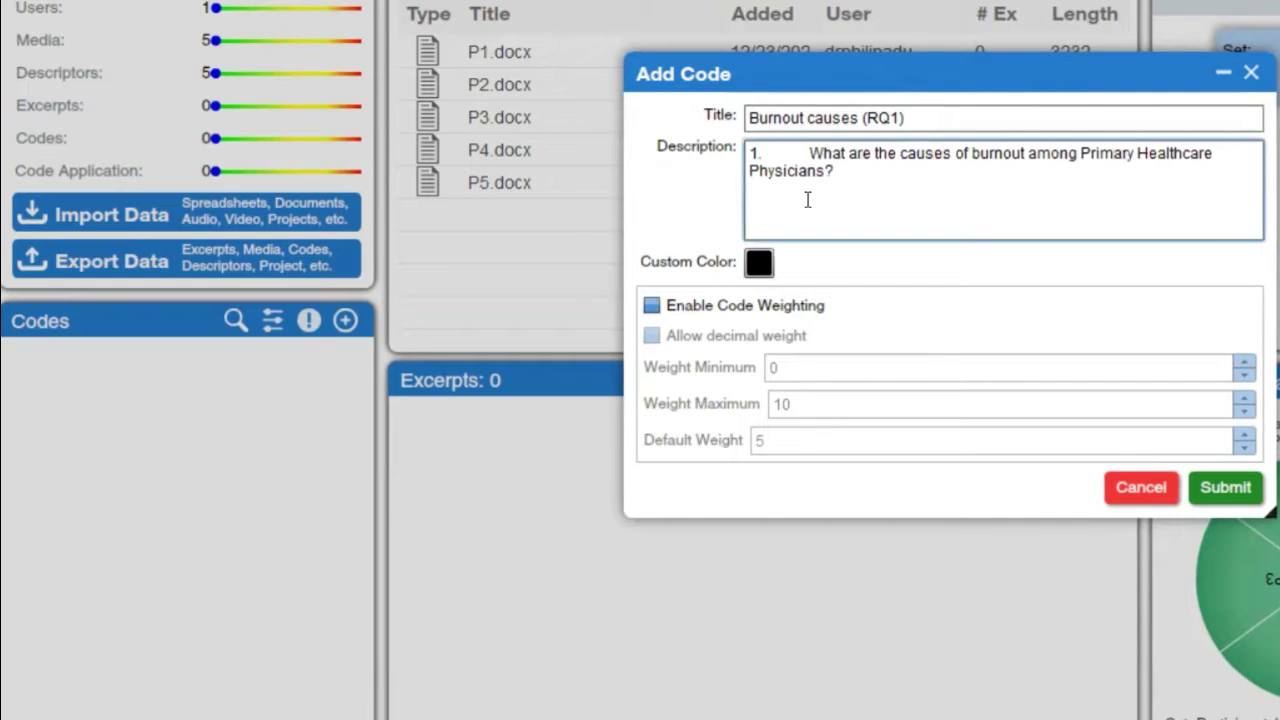
pyautogui.click(800, 155)
pyautogui.press('BackSpace')
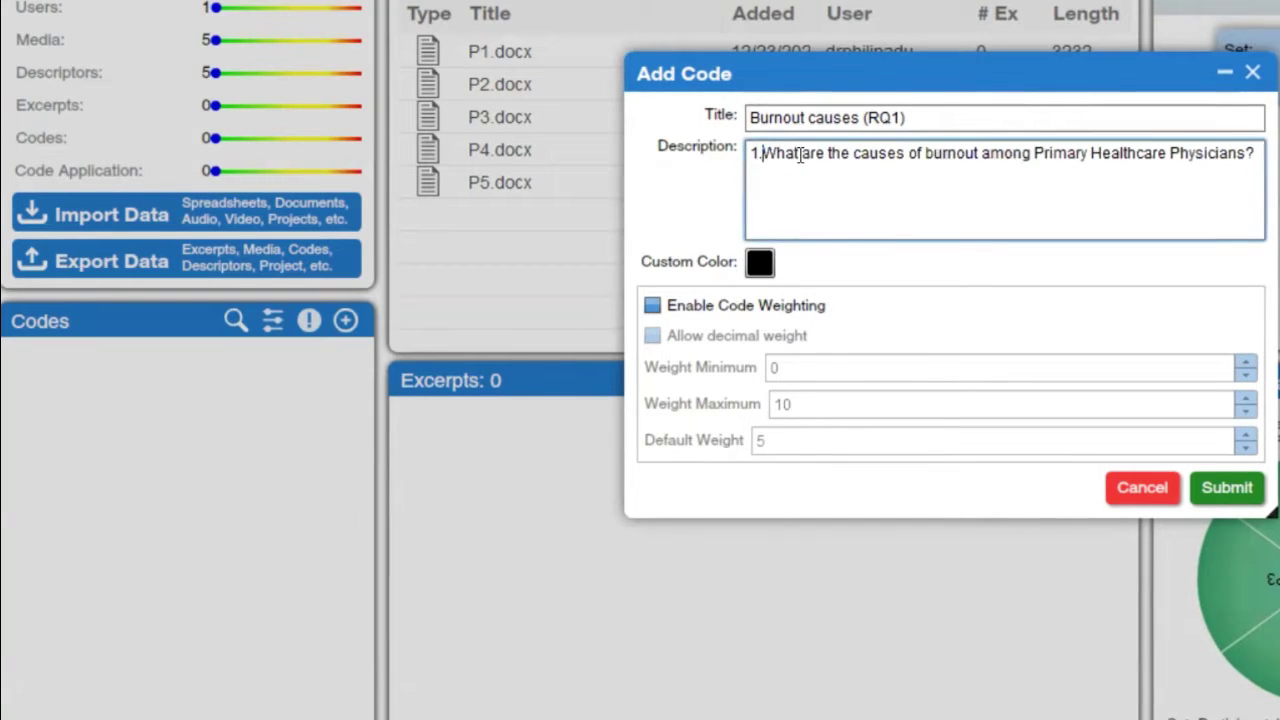
pyautogui.click(1242, 490)
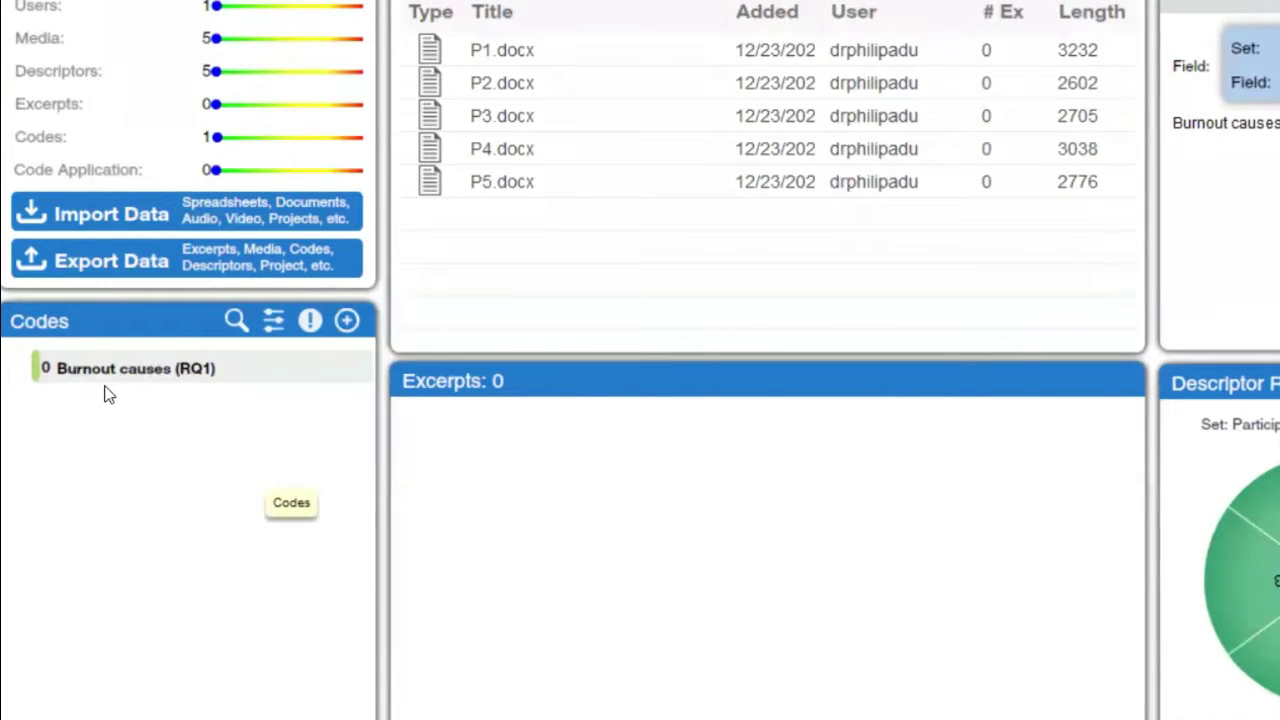
# Add code 'Burnout solutions (RQ2)' described by the pasted second research question, tidied to one space.
pyautogui.moveTo(171, 380)
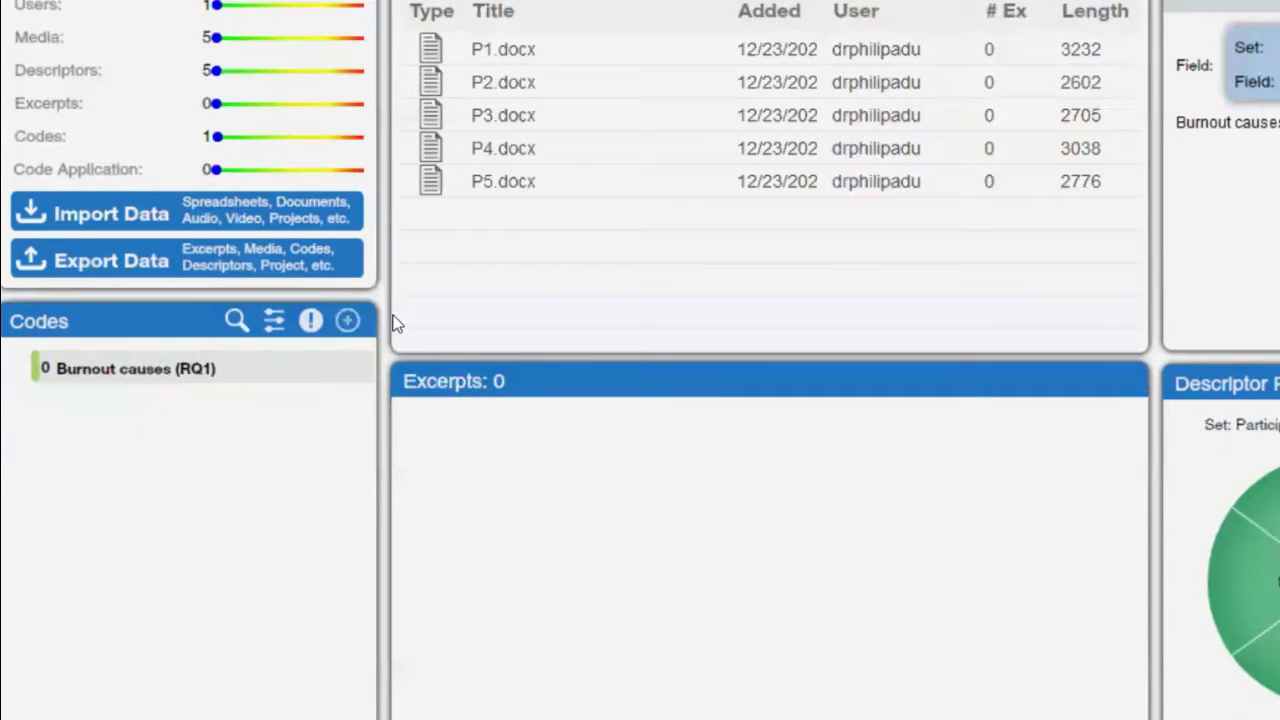
pyautogui.click(347, 320)
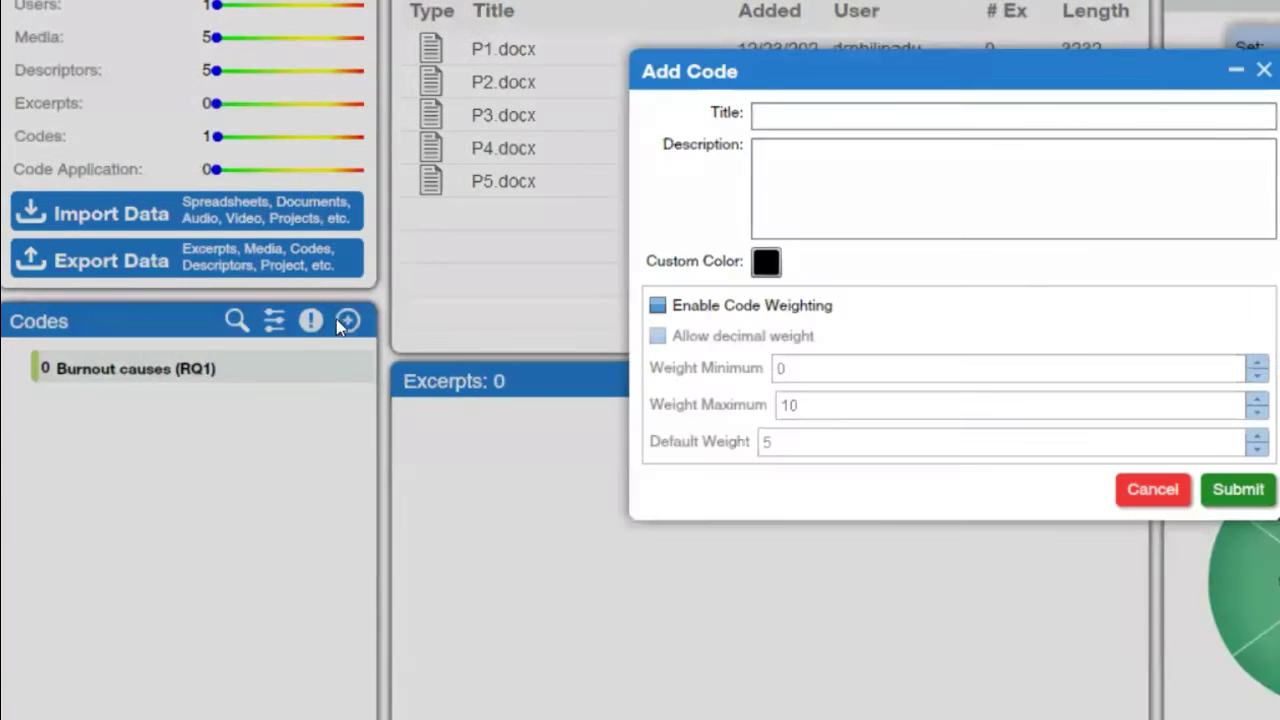
pyautogui.click(791, 115)
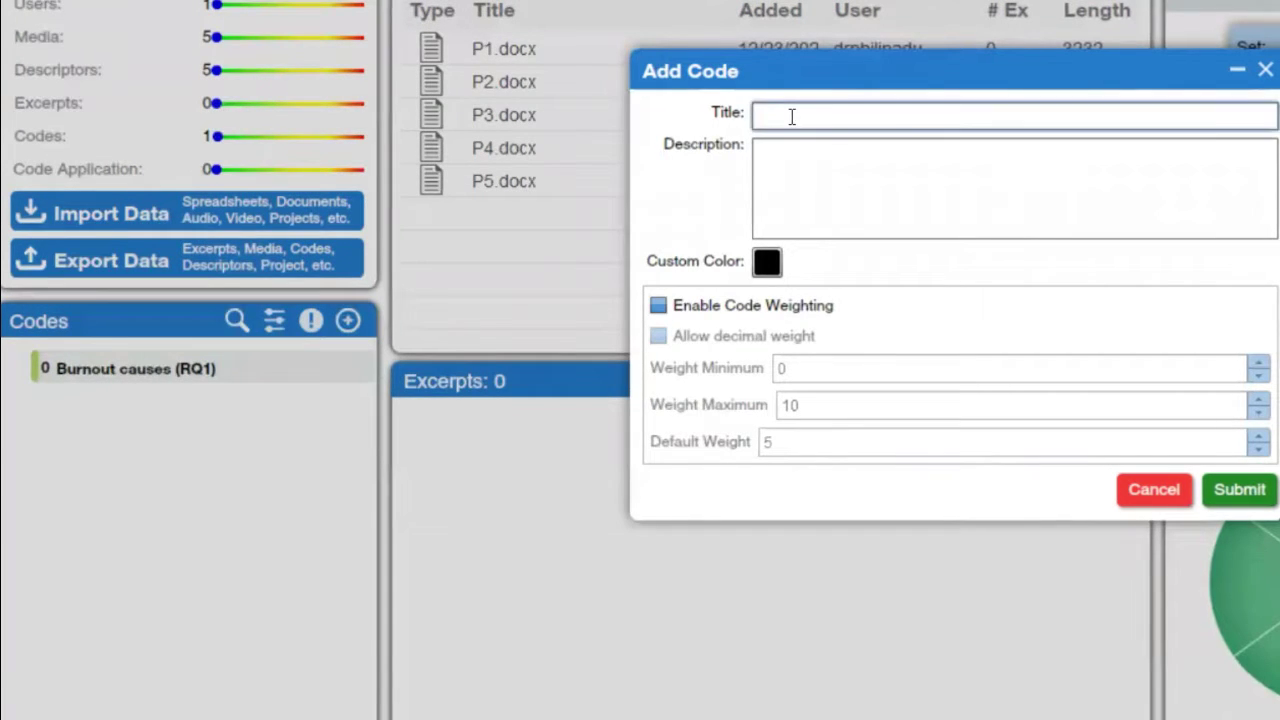
pyautogui.write('Burnout ')
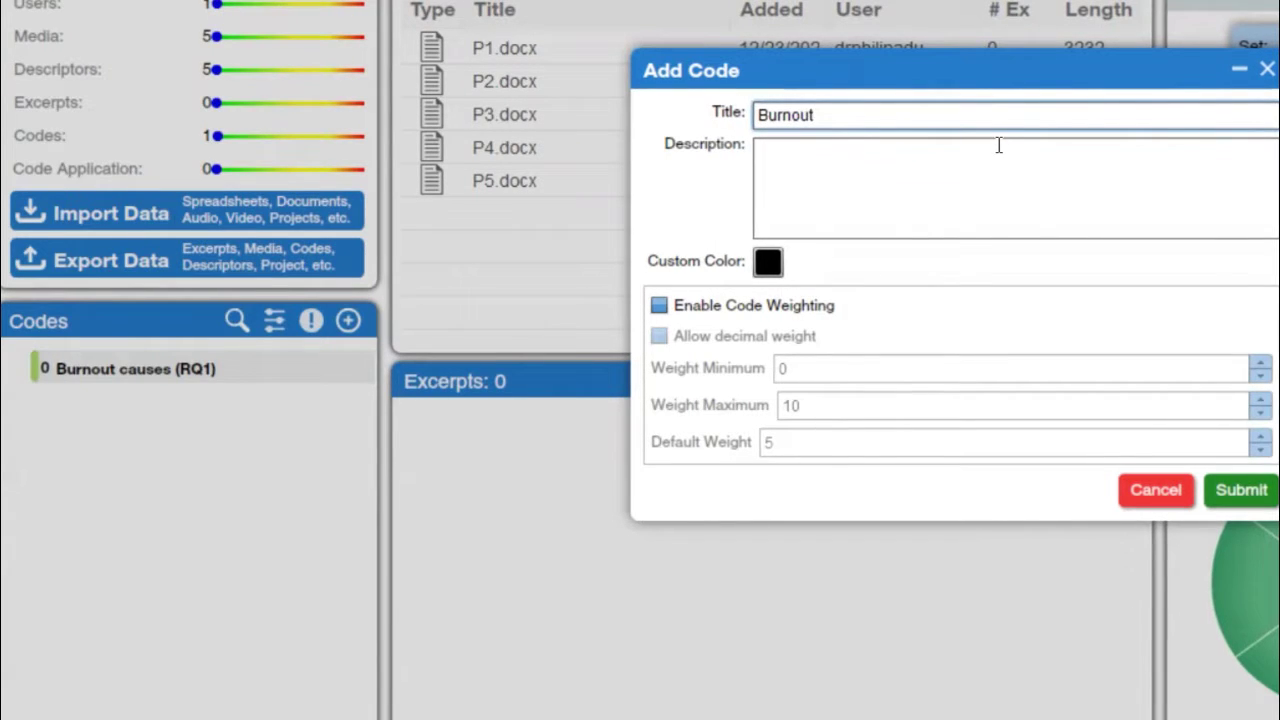
pyautogui.write('solu')
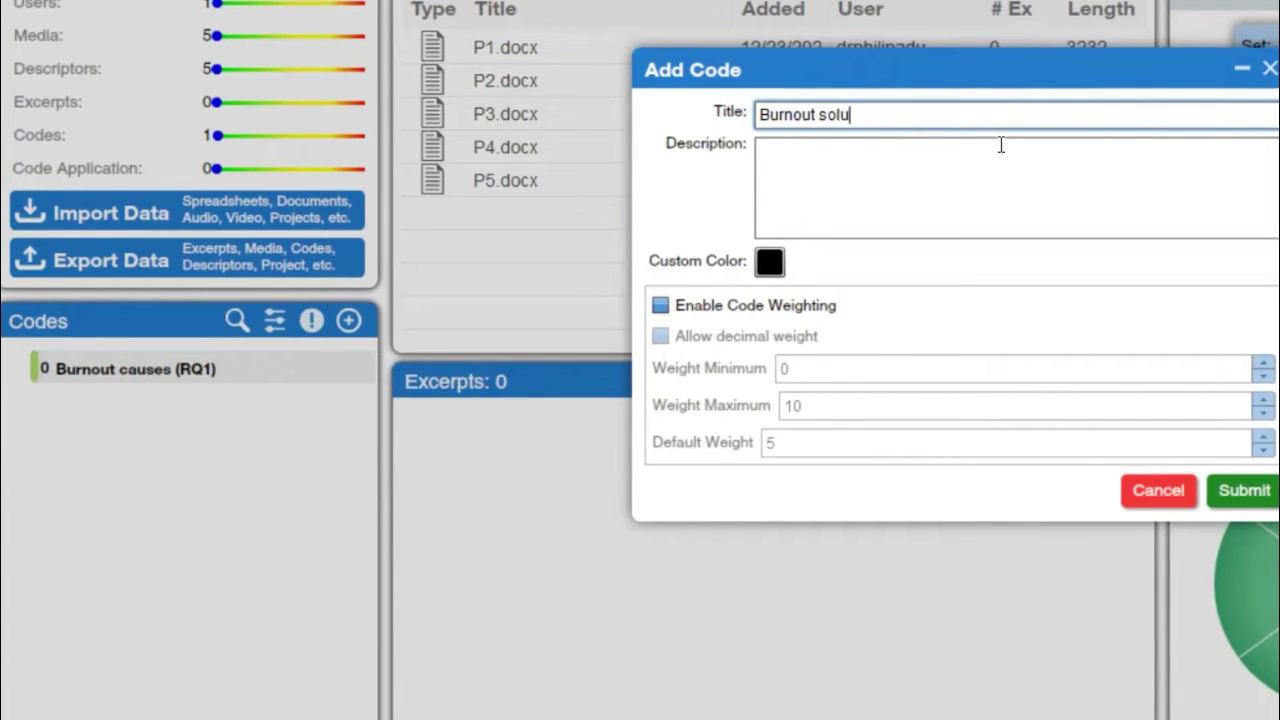
pyautogui.write('tions')
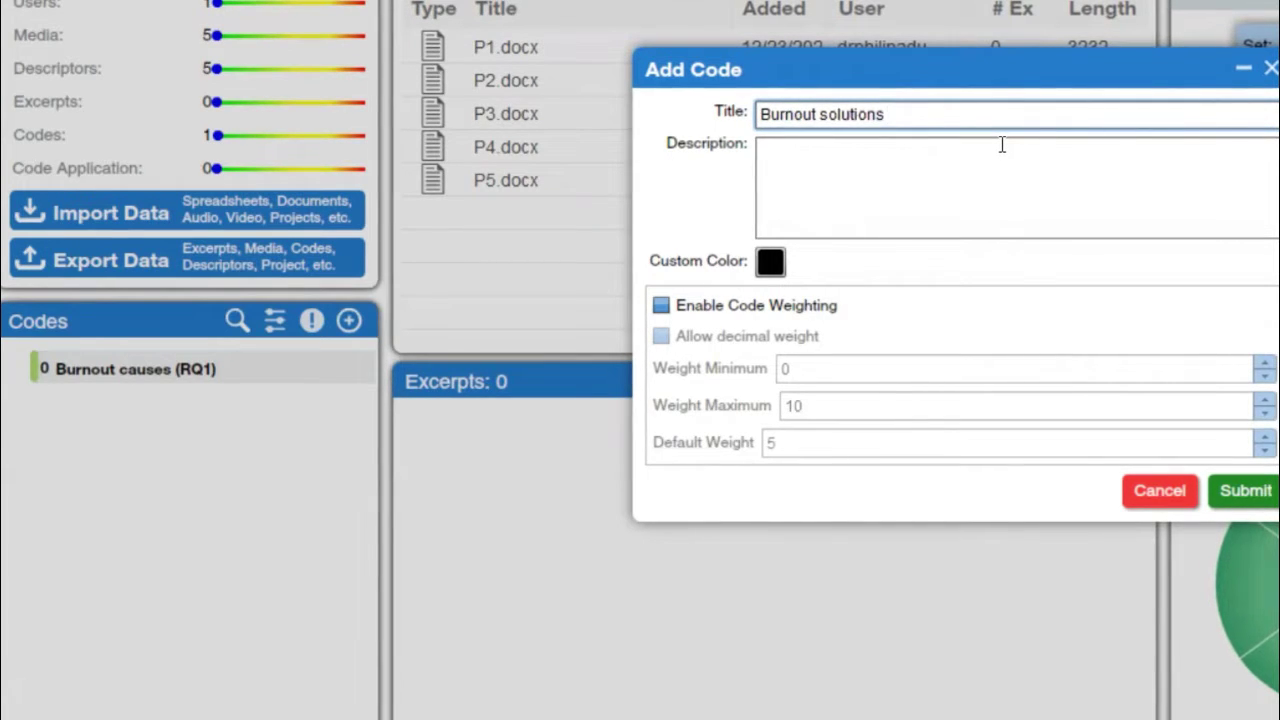
pyautogui.write(' (')
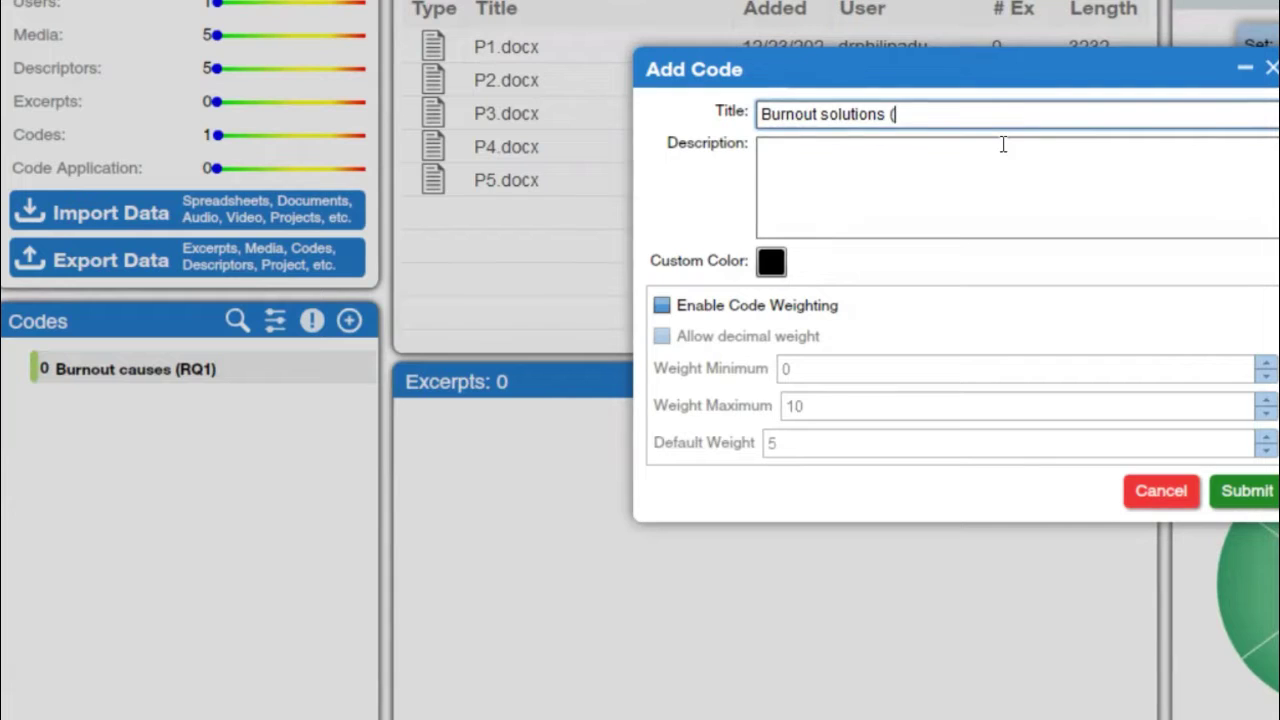
pyautogui.write('RQ2)')
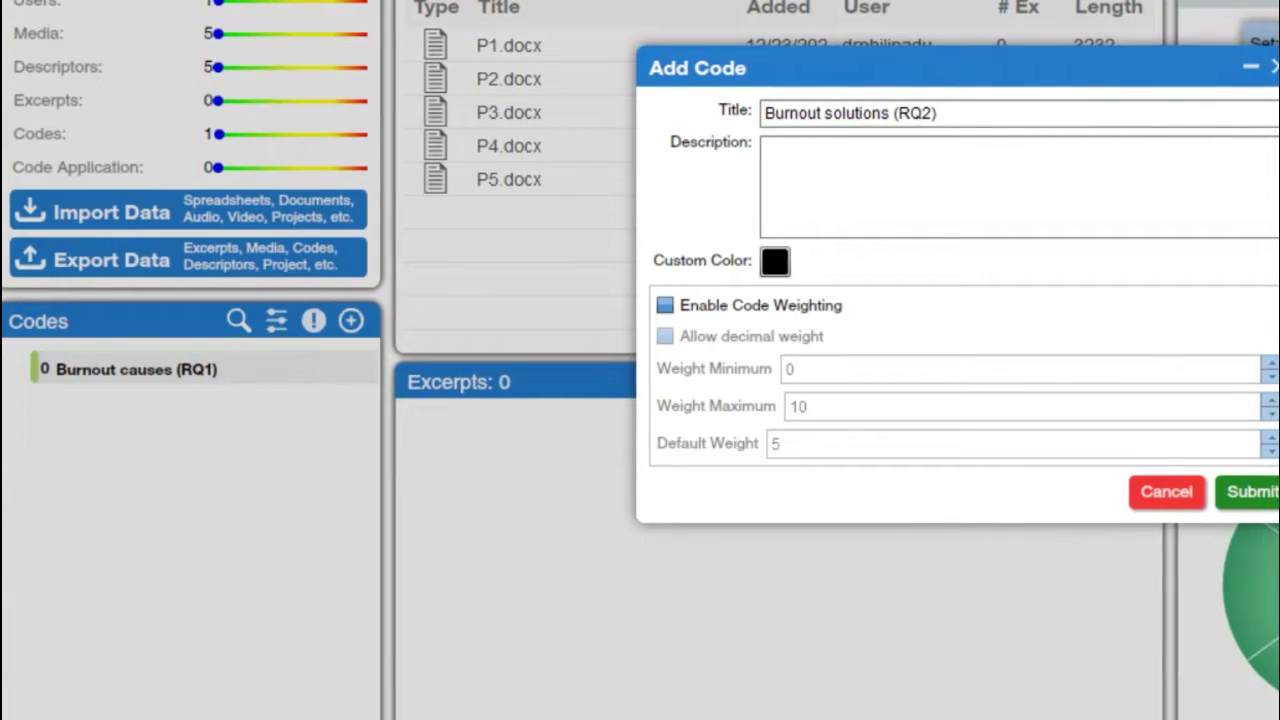
pyautogui.click(831, 198)
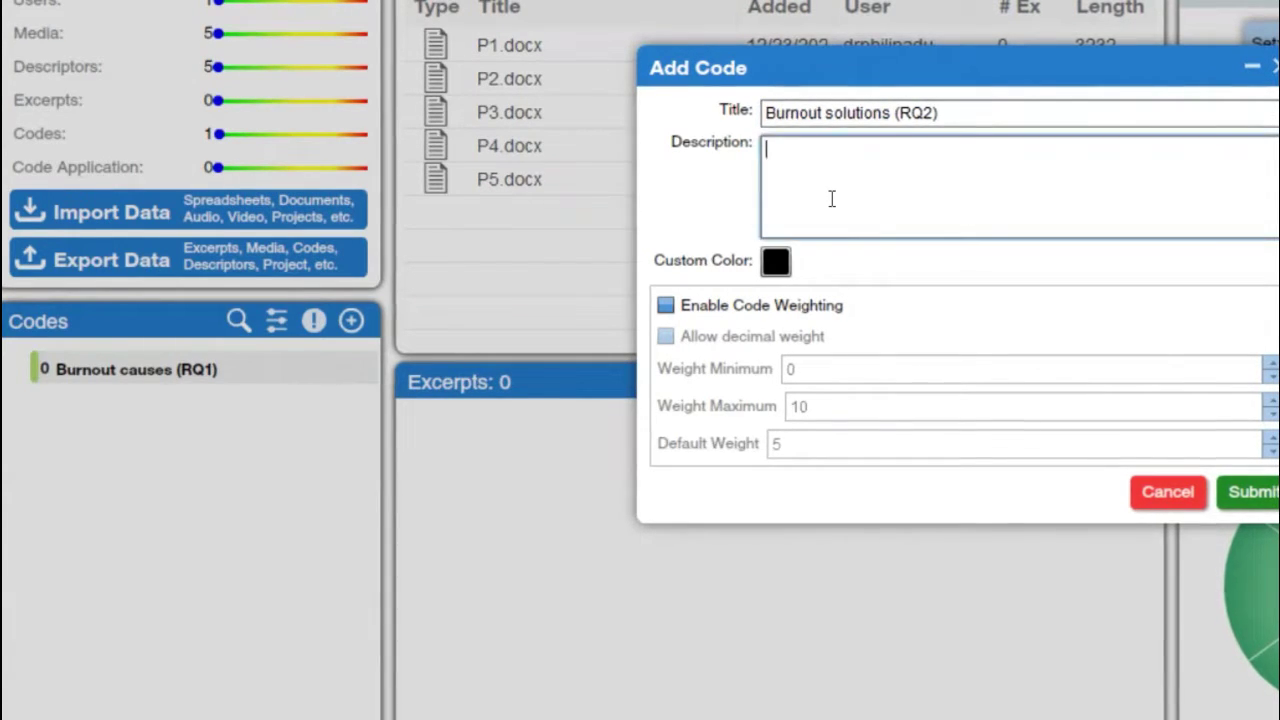
pyautogui.write('2.\tWhat can be done to reduce burnout among Primary Healthcare Physicians?')
pyautogui.click(818, 152)
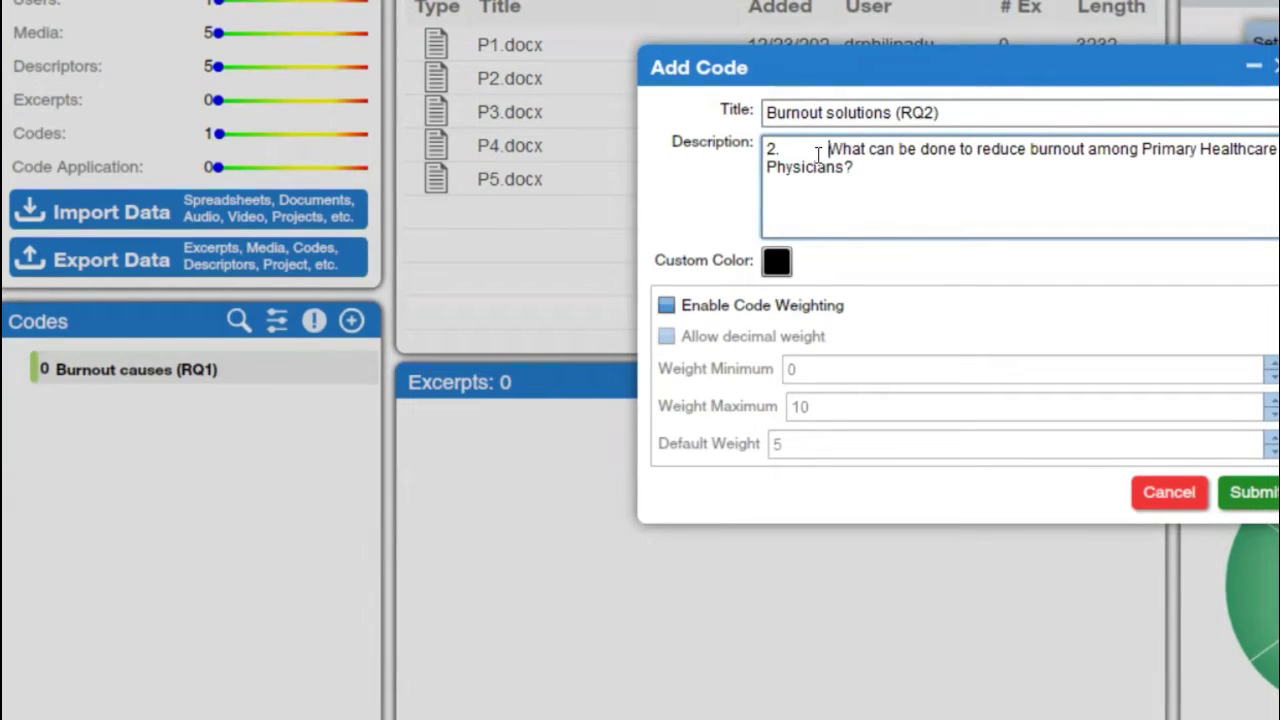
pyautogui.press('BackSpace')
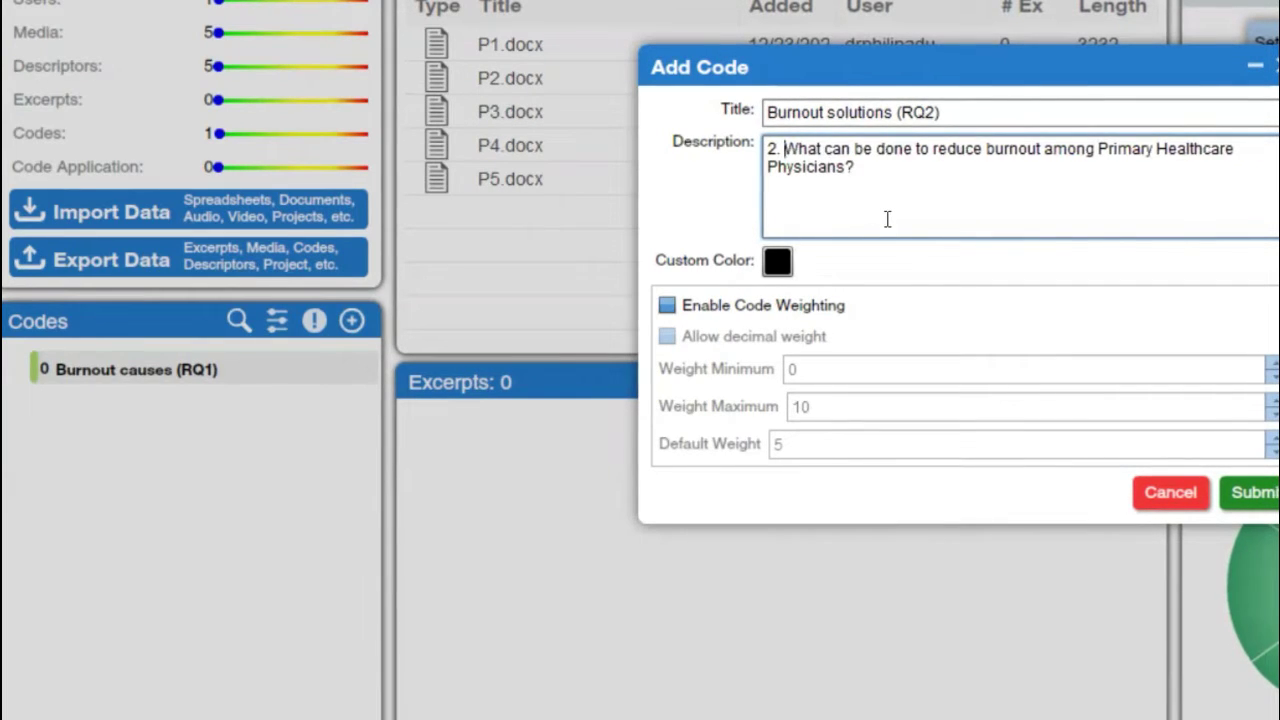
pyautogui.click(1256, 494)
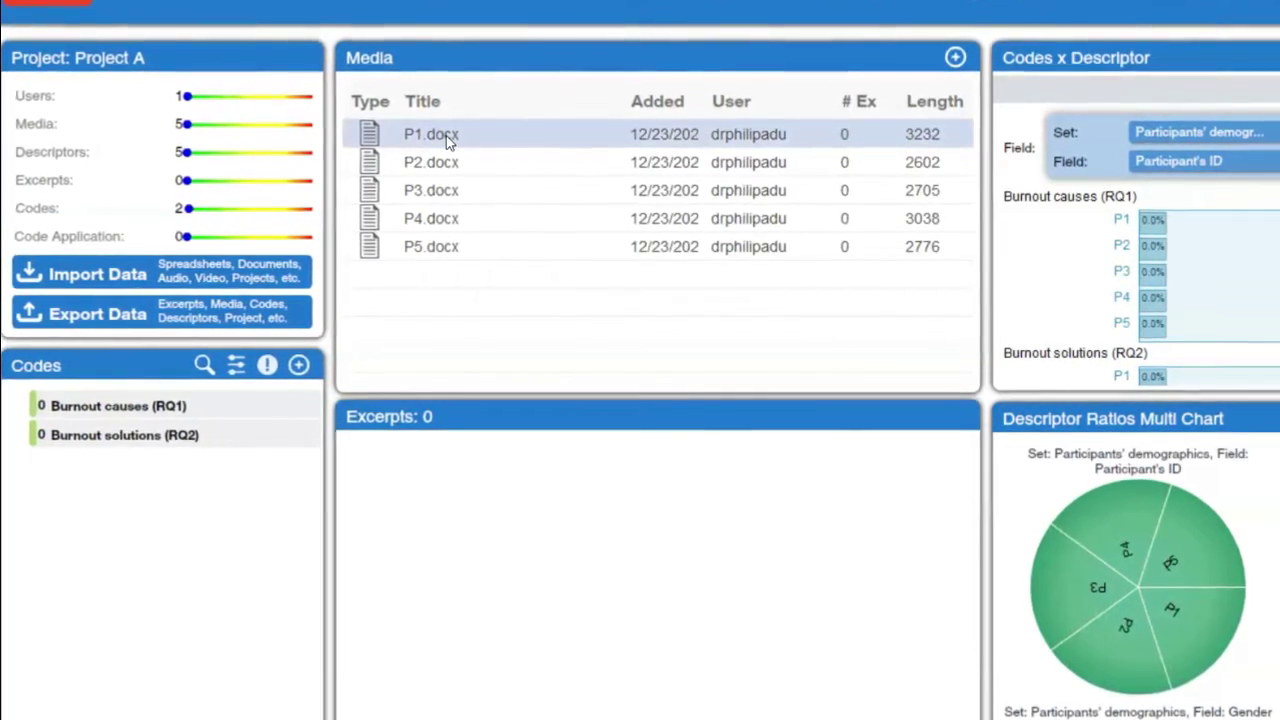
pyautogui.click(447, 142)
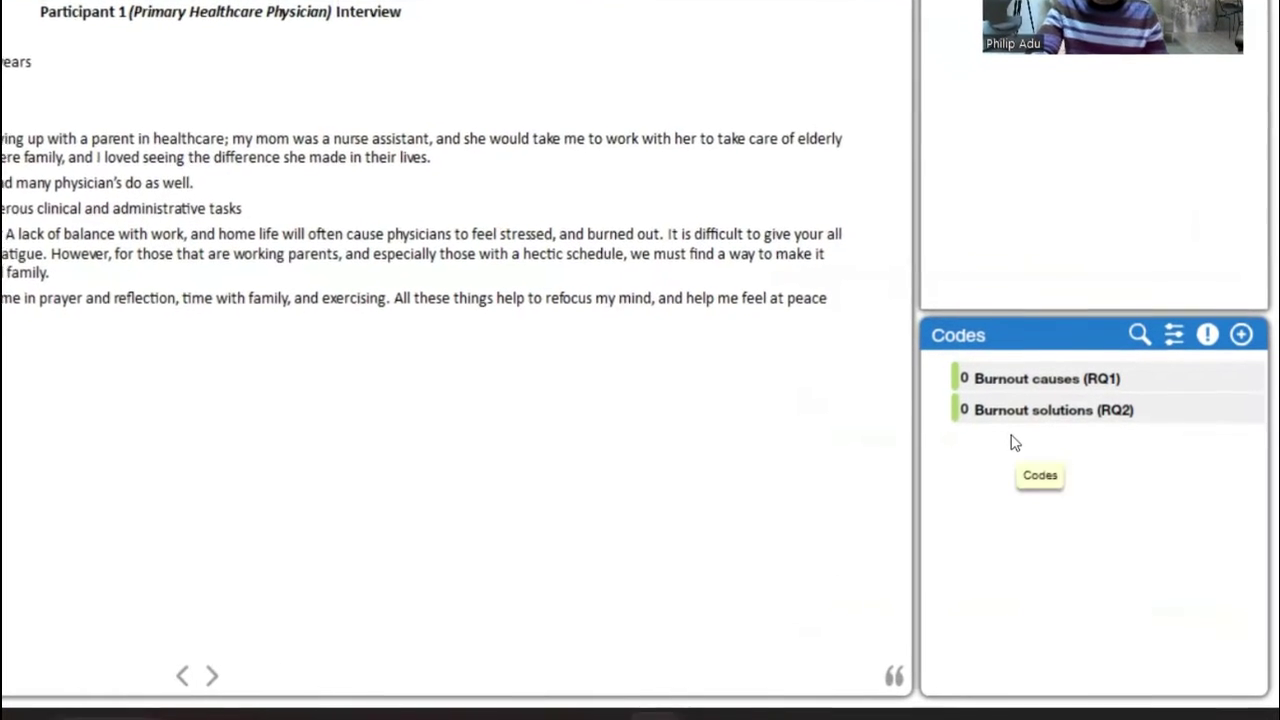
pyautogui.moveTo(1074, 466)
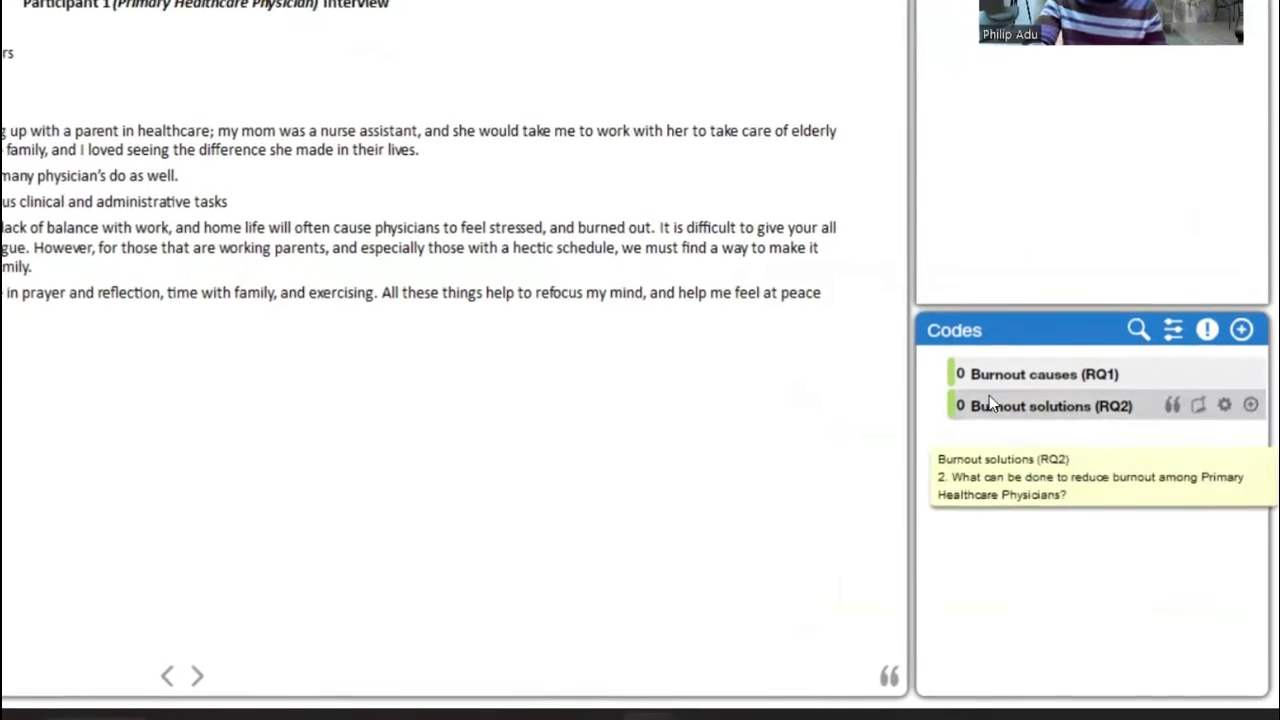
pyautogui.moveTo(970, 373)
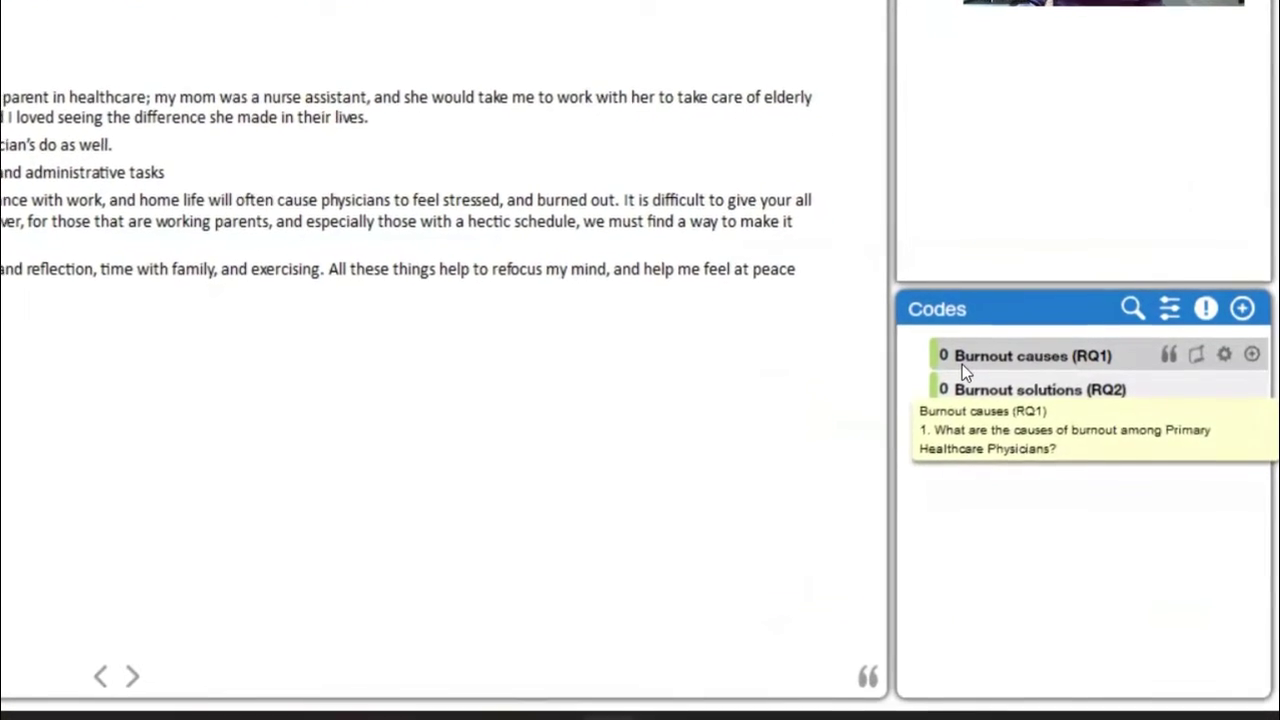
pyautogui.moveTo(925, 395)
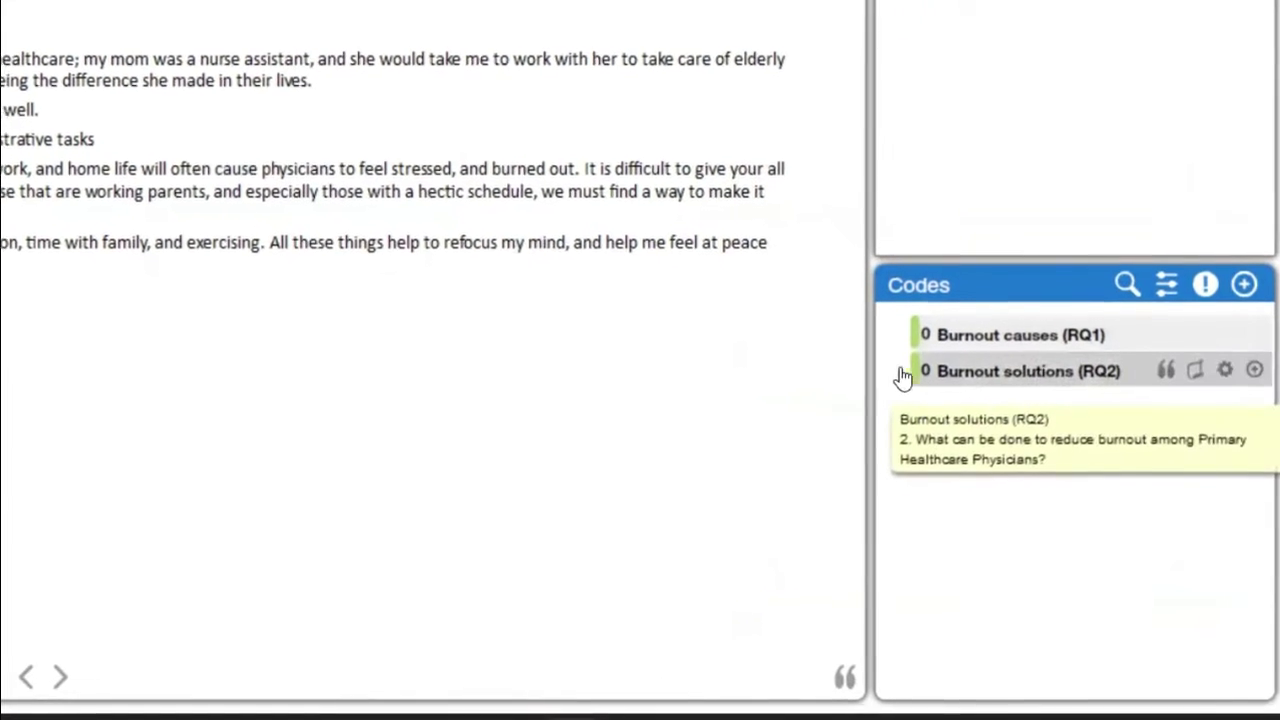
pyautogui.moveTo(925, 336)
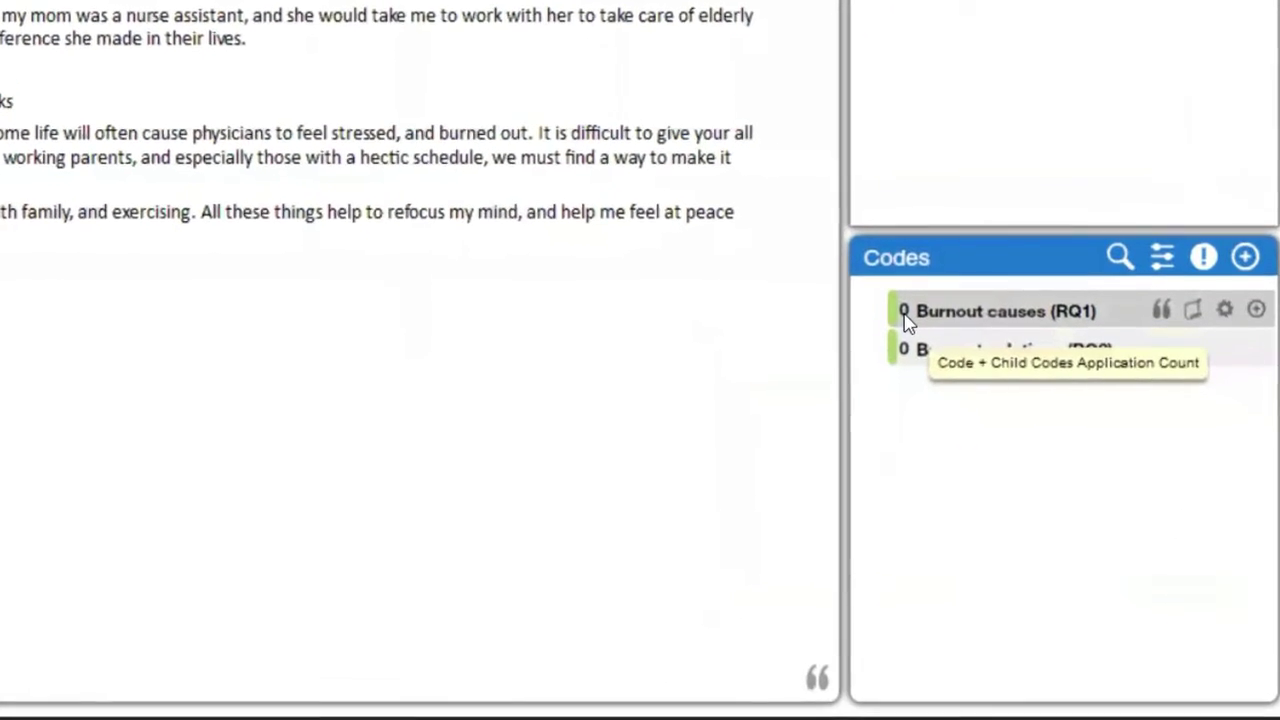
pyautogui.moveTo(886, 340)
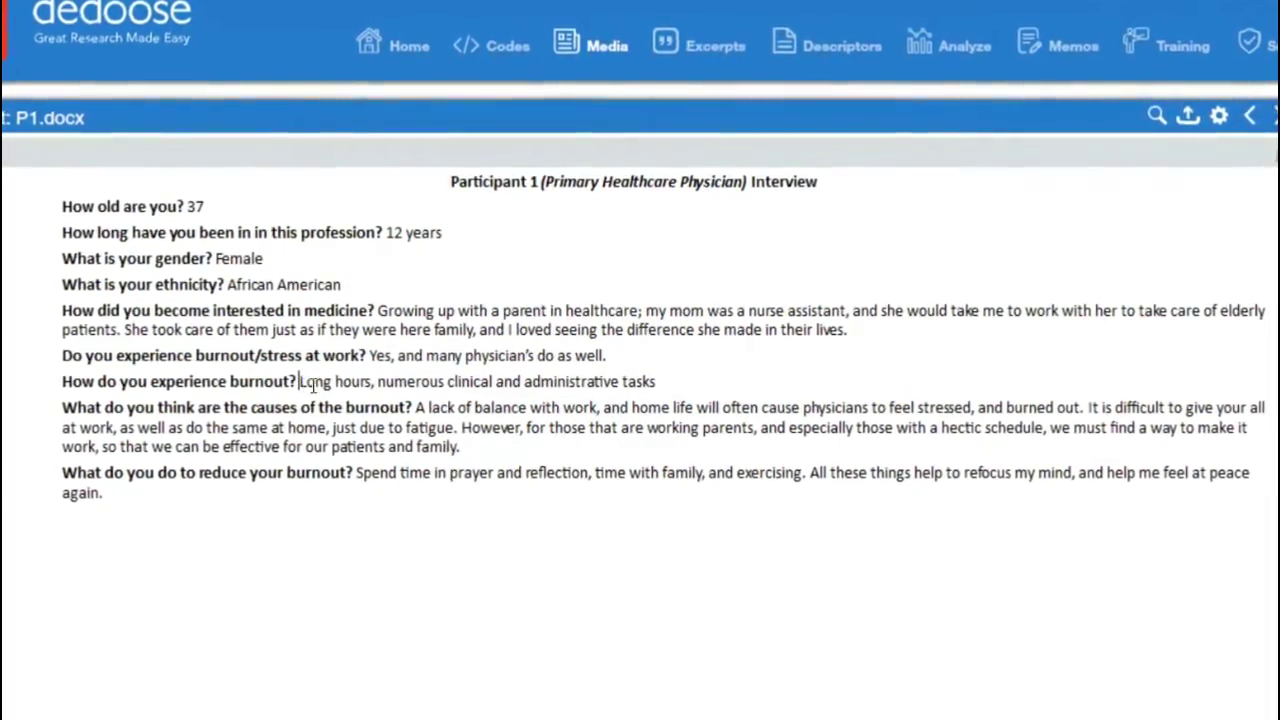
# Select 'Long hours' in Participant 1's answer and begin a child code under Burnout causes (RQ1).
pyautogui.moveTo(301, 383); pyautogui.dragTo(373, 384)
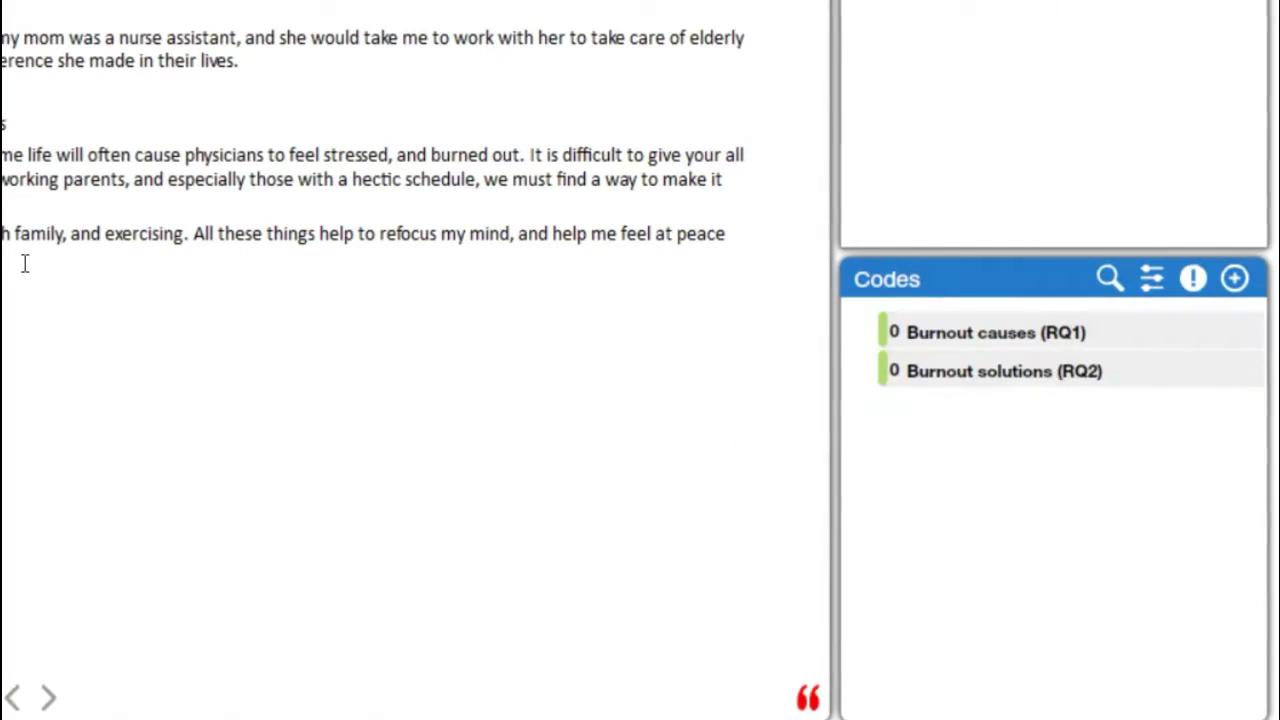
pyautogui.moveTo(937, 343)
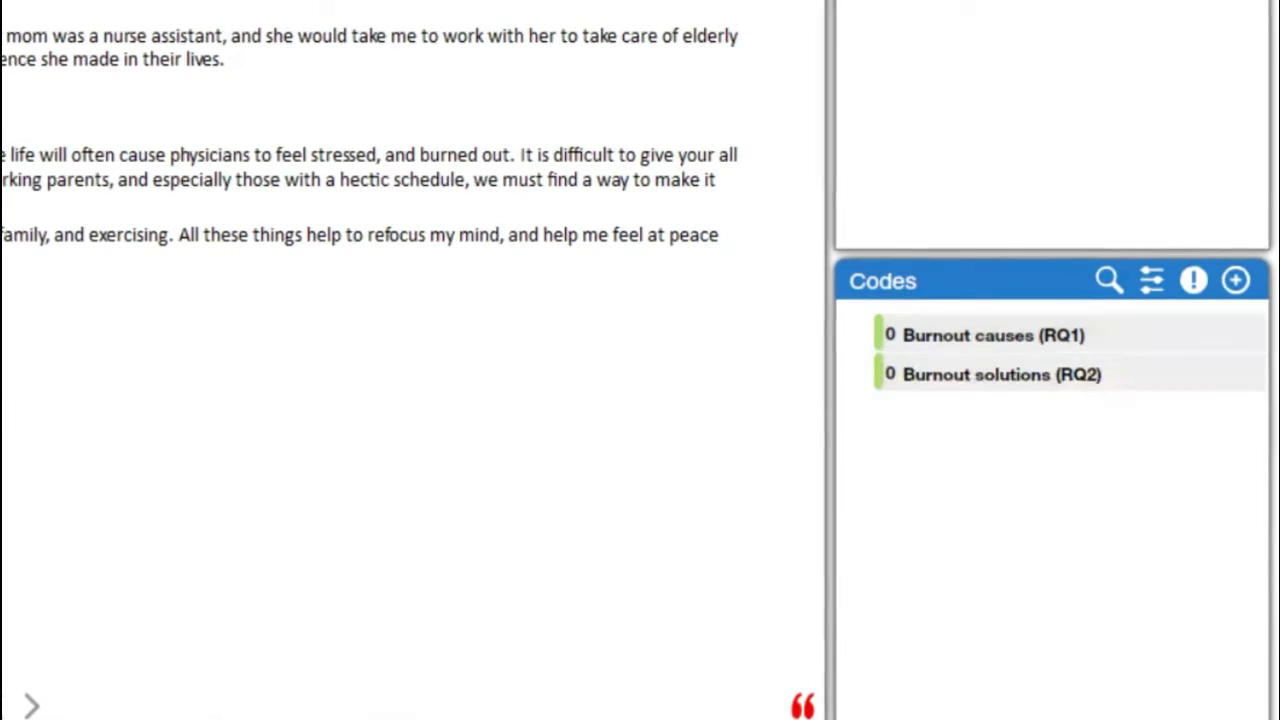
pyautogui.moveTo(983, 336)
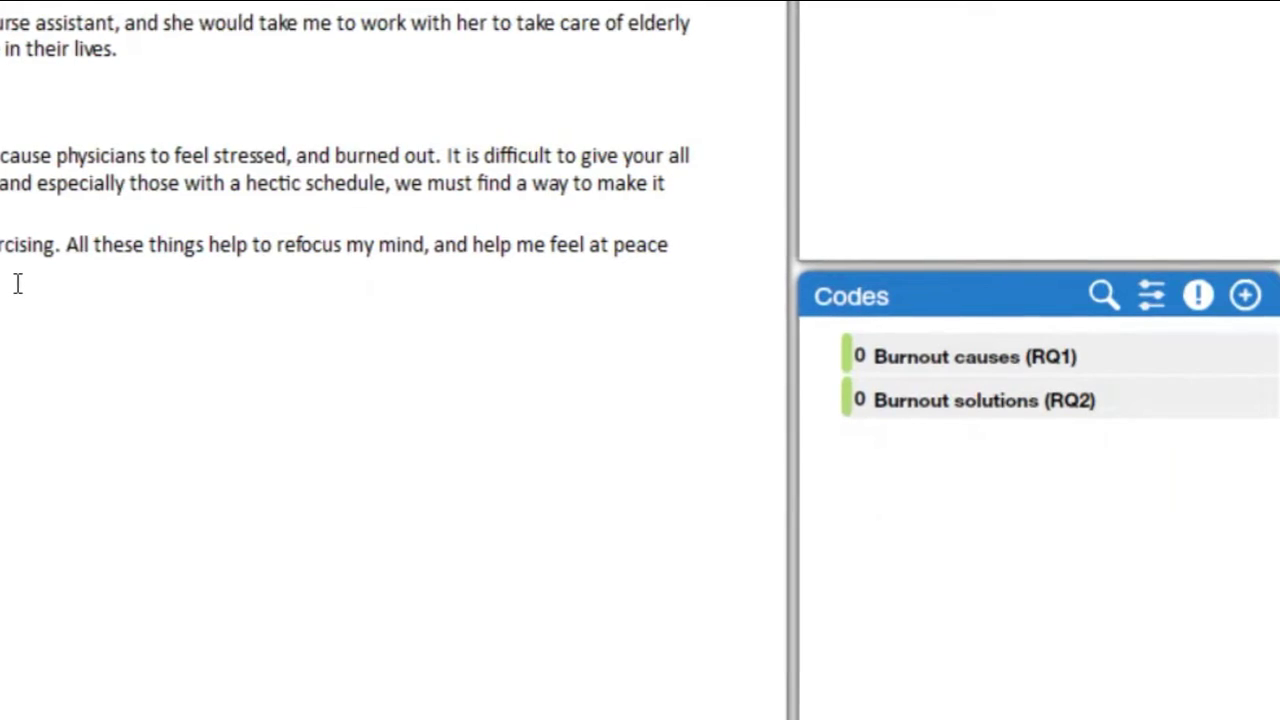
pyautogui.moveTo(960, 357)
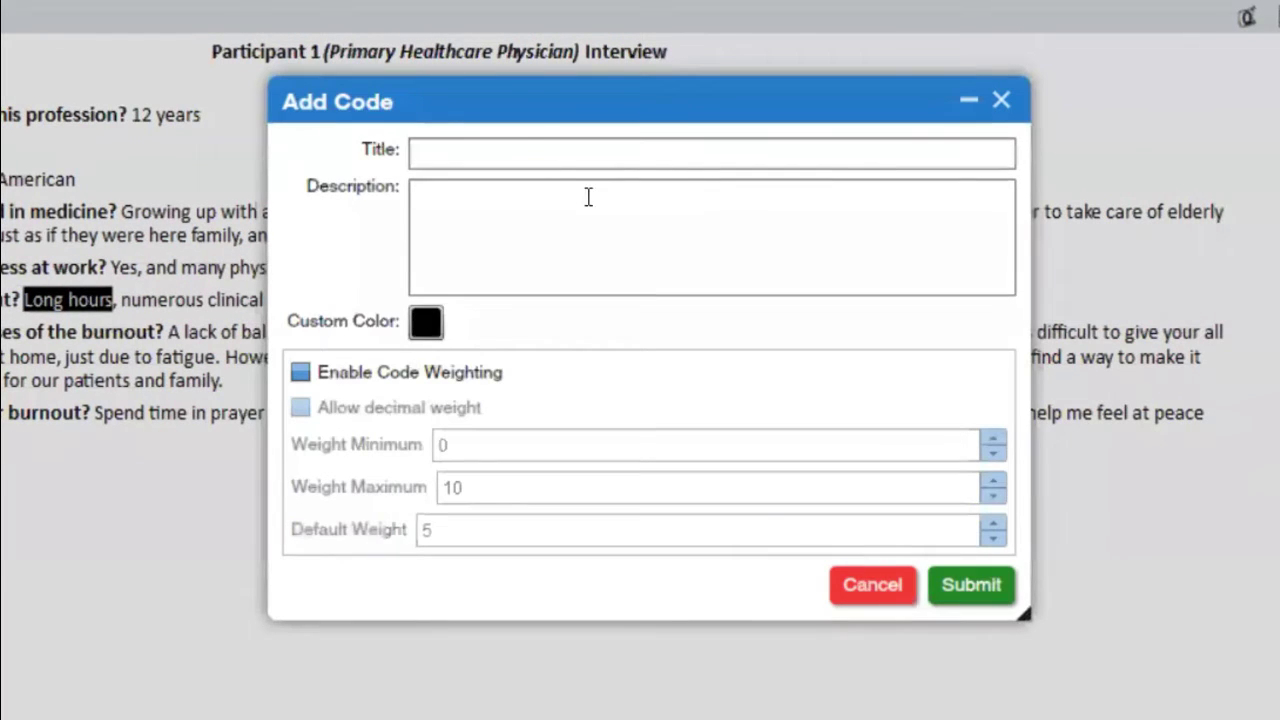
# Enter Having 'long hours' as the new code's title.
pyautogui.click(530, 155)
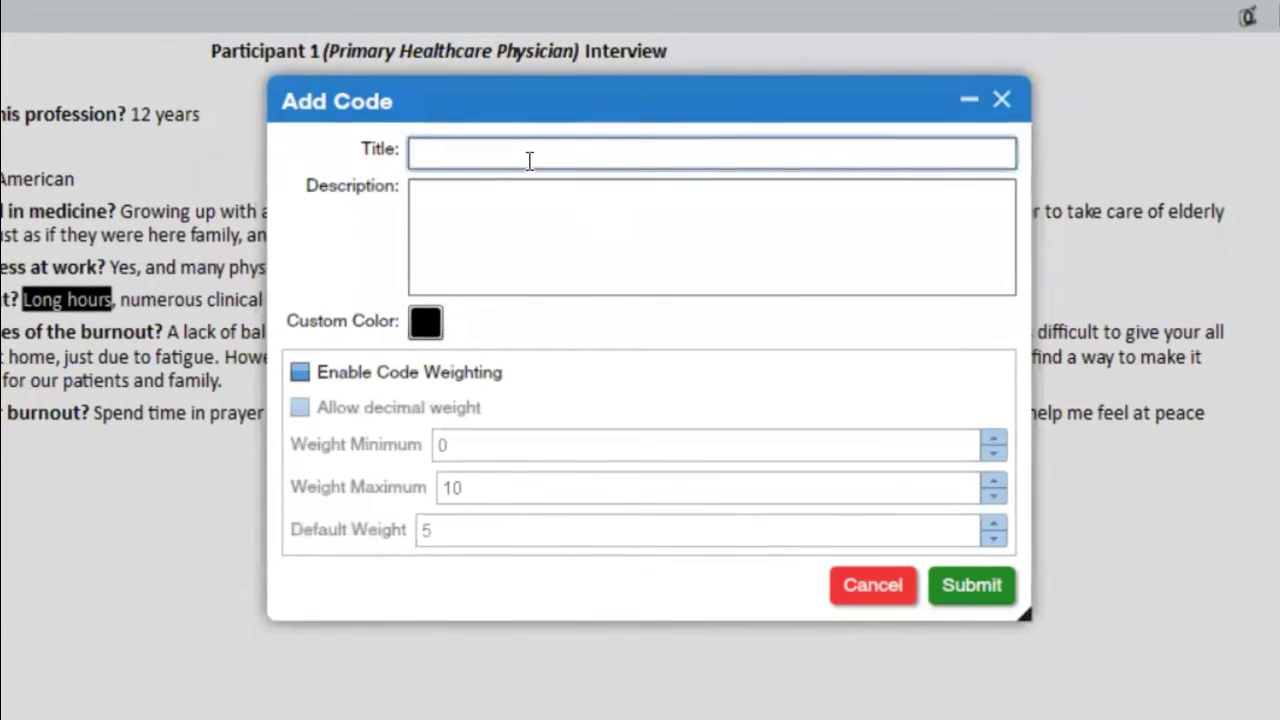
pyautogui.write('H')
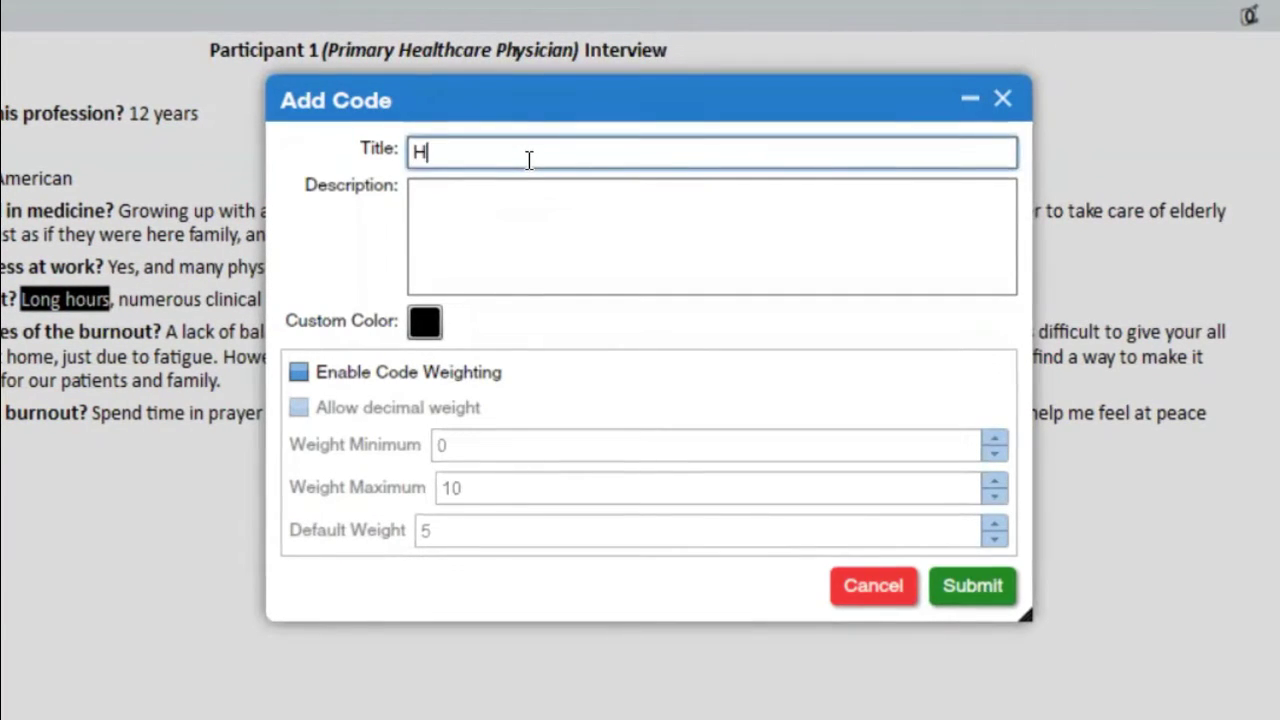
pyautogui.write('aving')
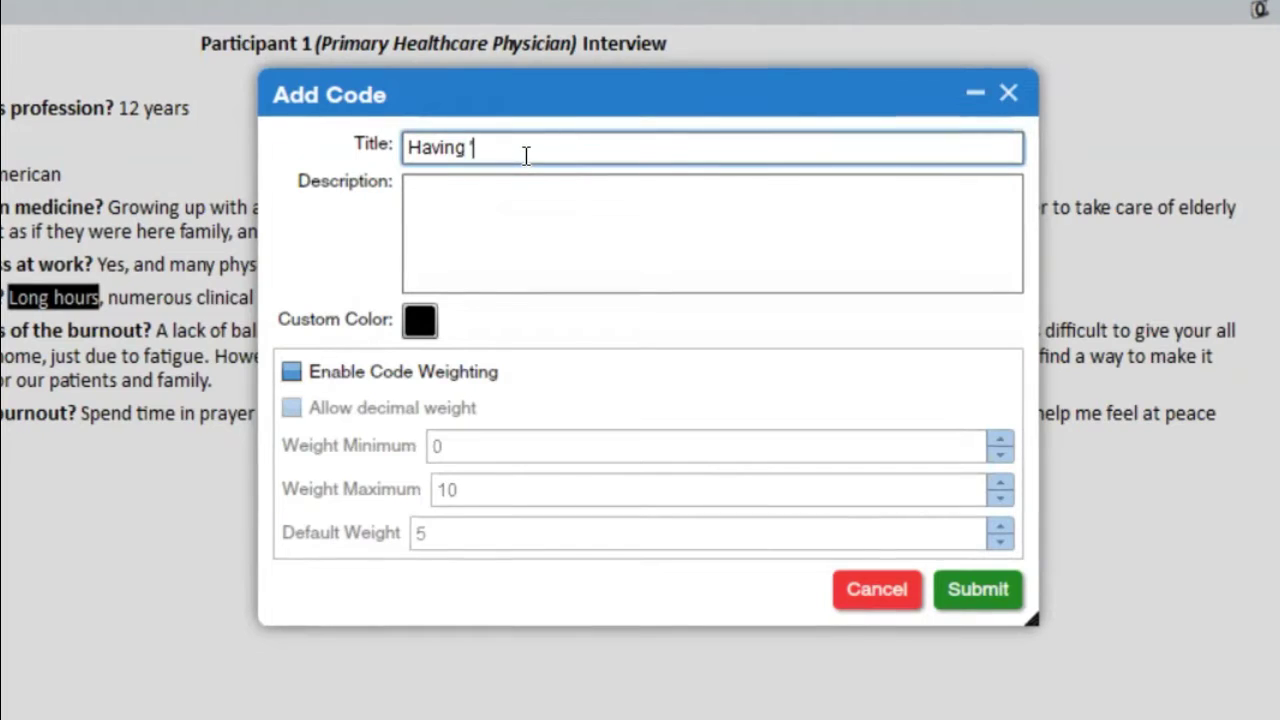
pyautogui.write('lo')
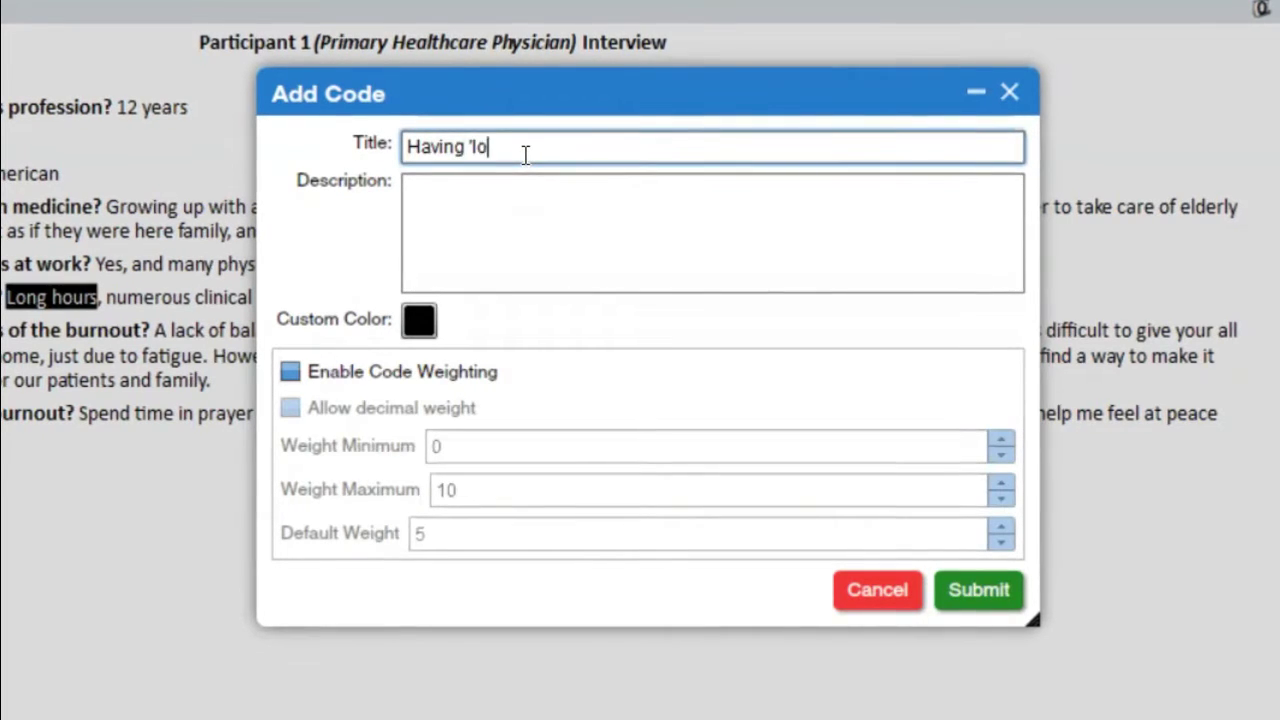
pyautogui.write('ng hour')
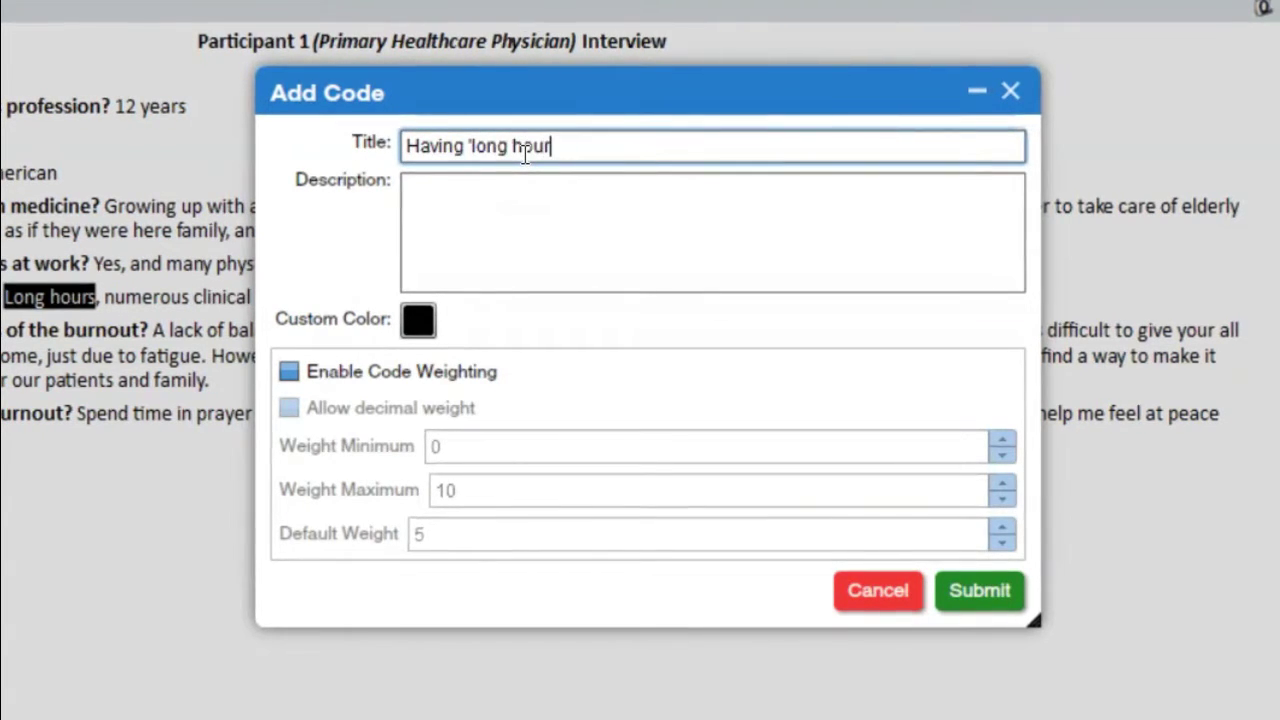
pyautogui.write('s')
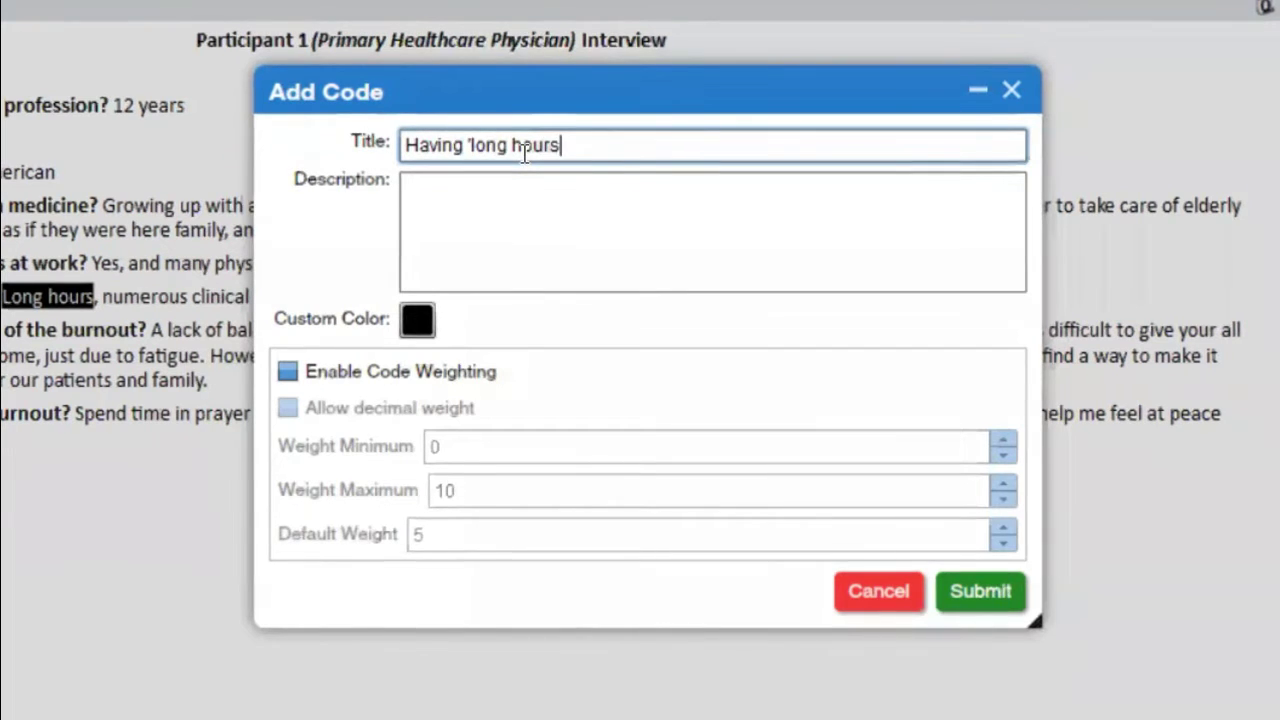
pyautogui.write("'")
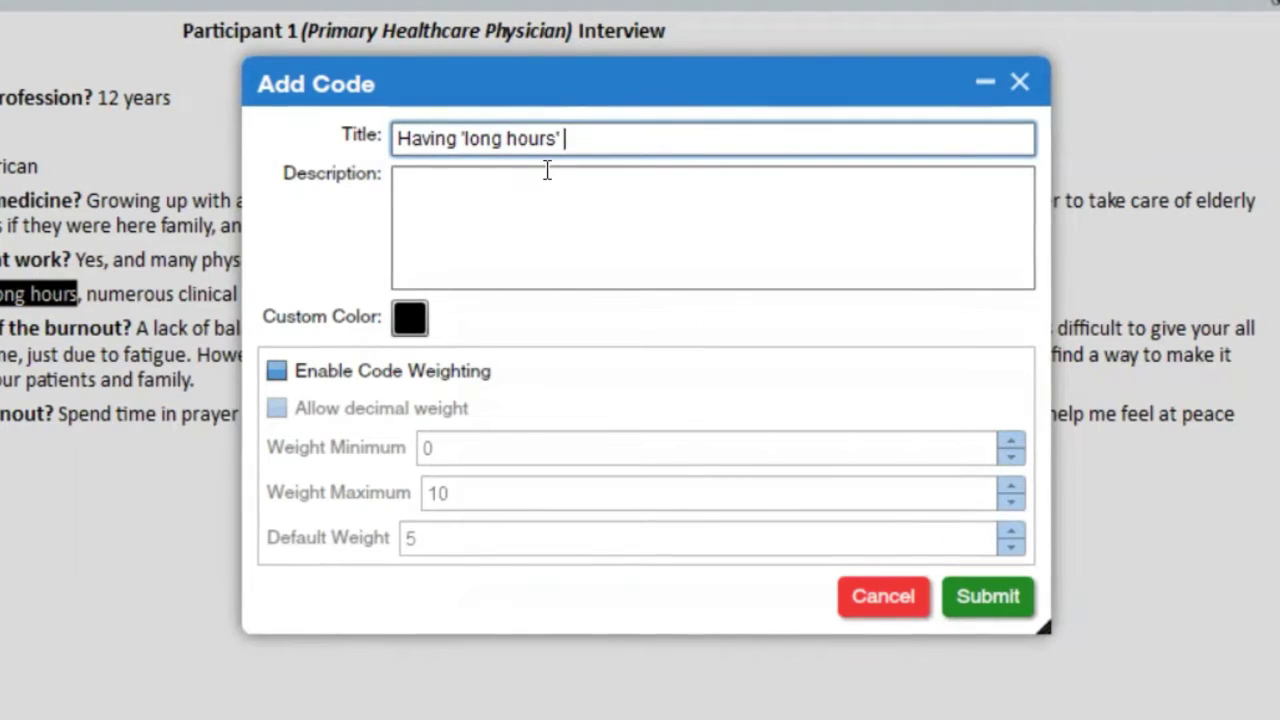
pyautogui.click(620, 194)
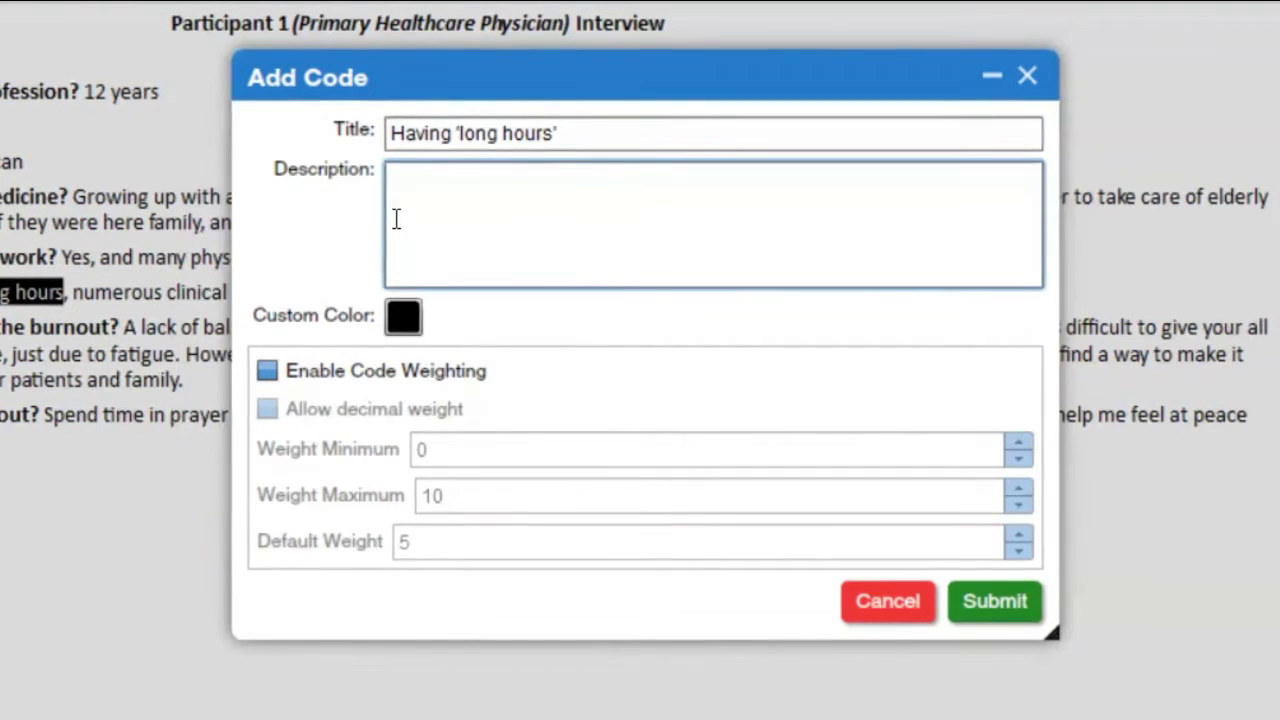
pyautogui.click(571, 134)
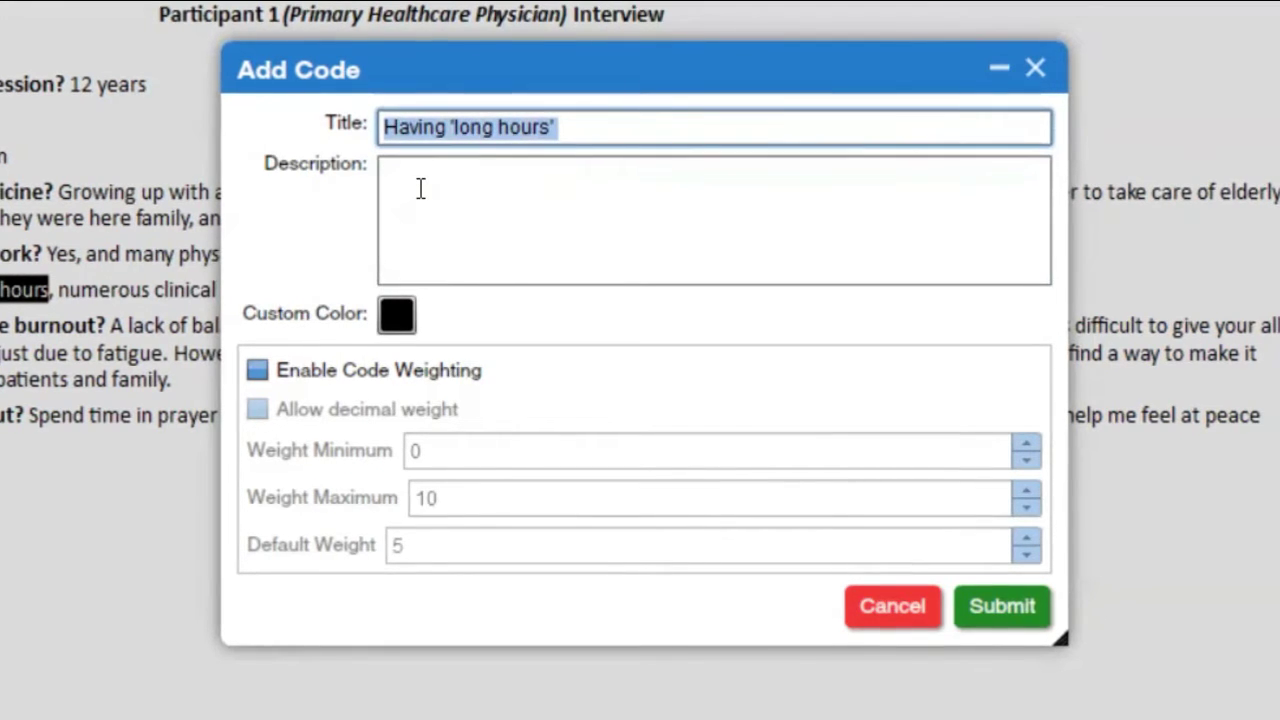
# Describe the code as participants' expression of the long time spent working, and save it.
pyautogui.click(425, 191)
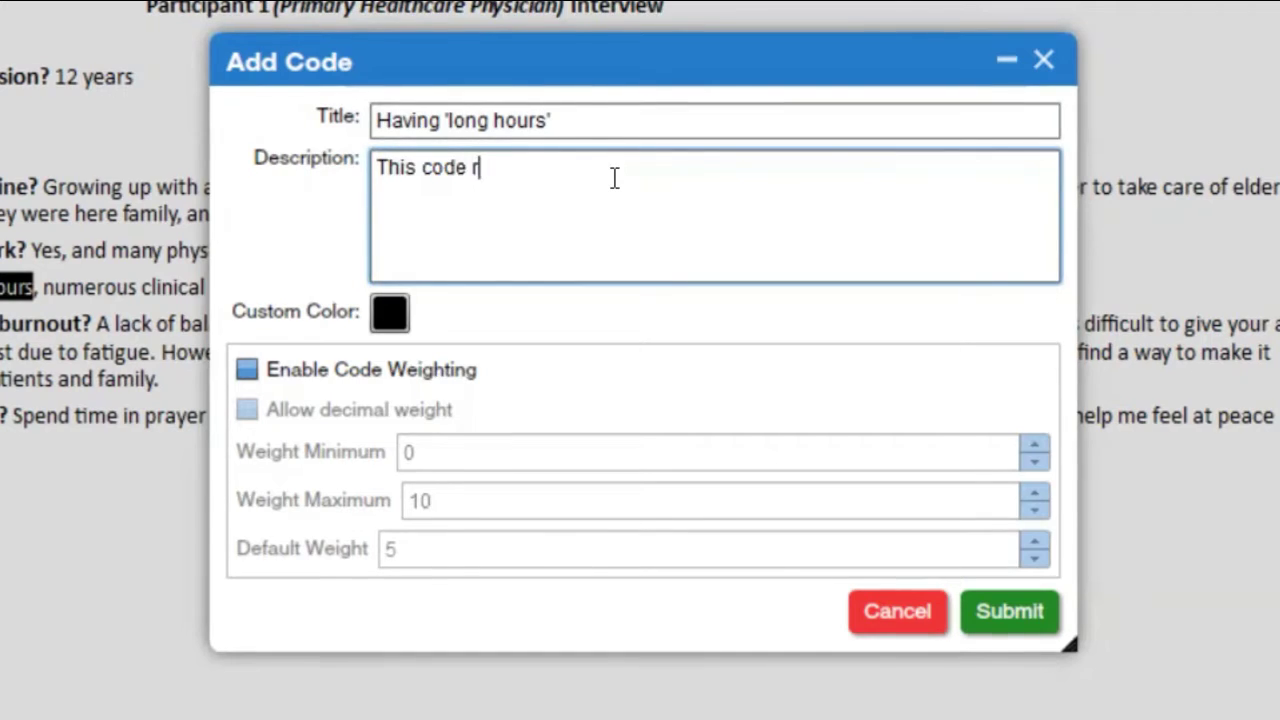
pyautogui.write('epresents participa')
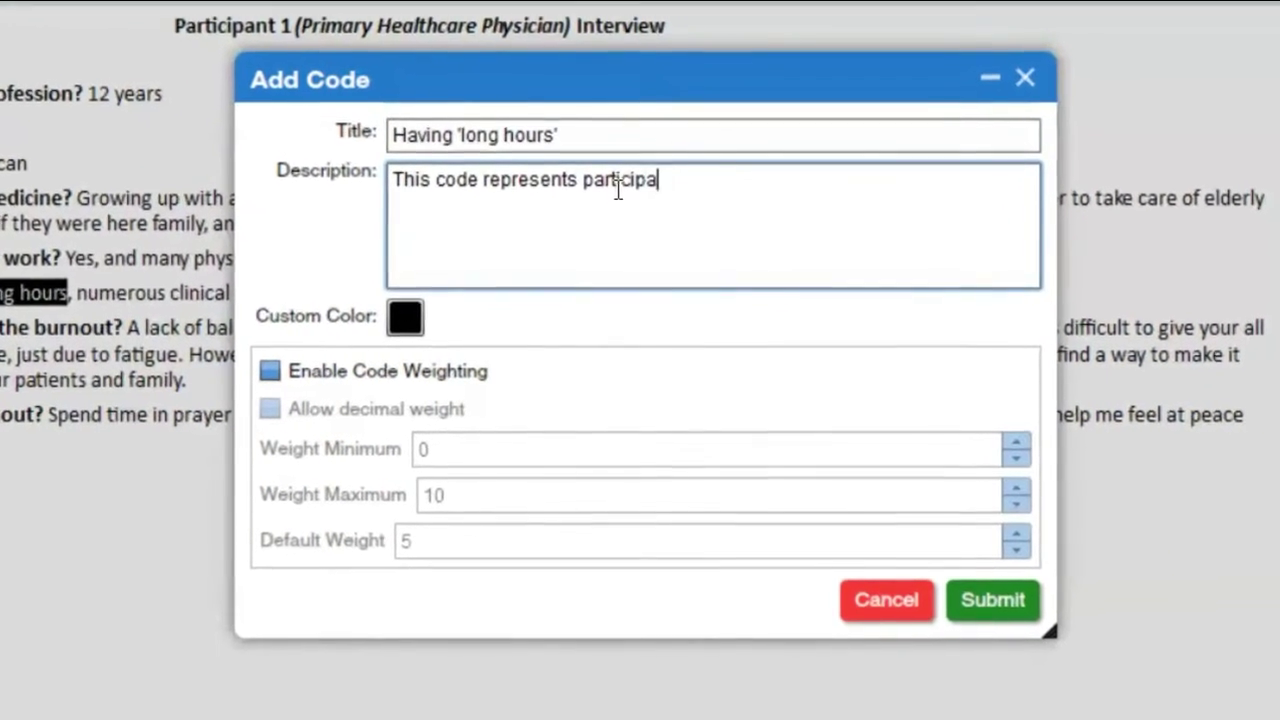
pyautogui.write("nt's expre")
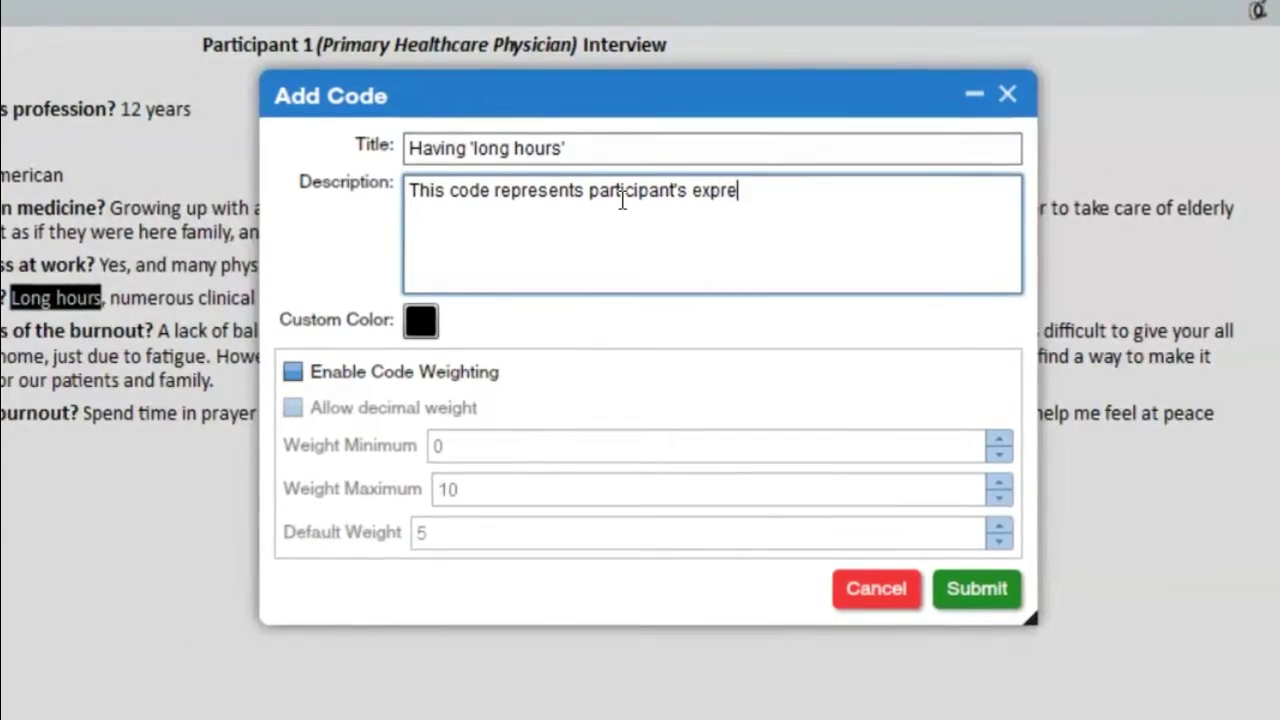
pyautogui.write('ssion of ')
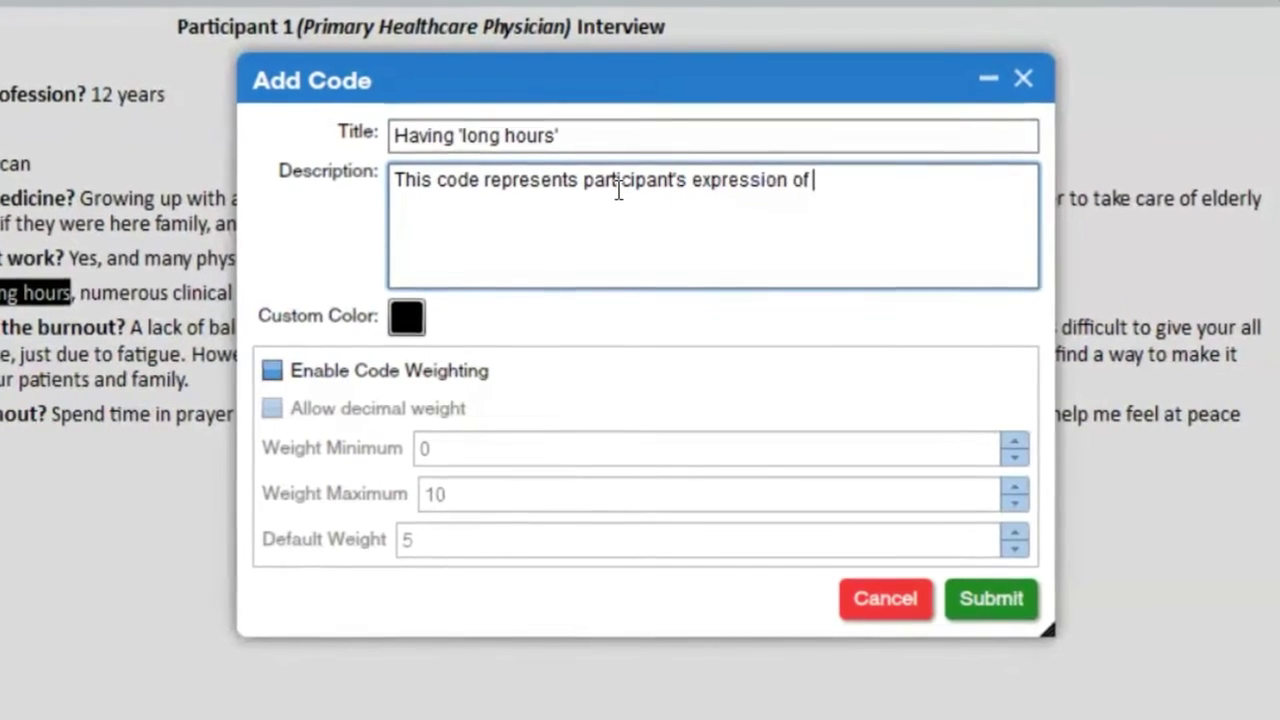
pyautogui.write('the ')
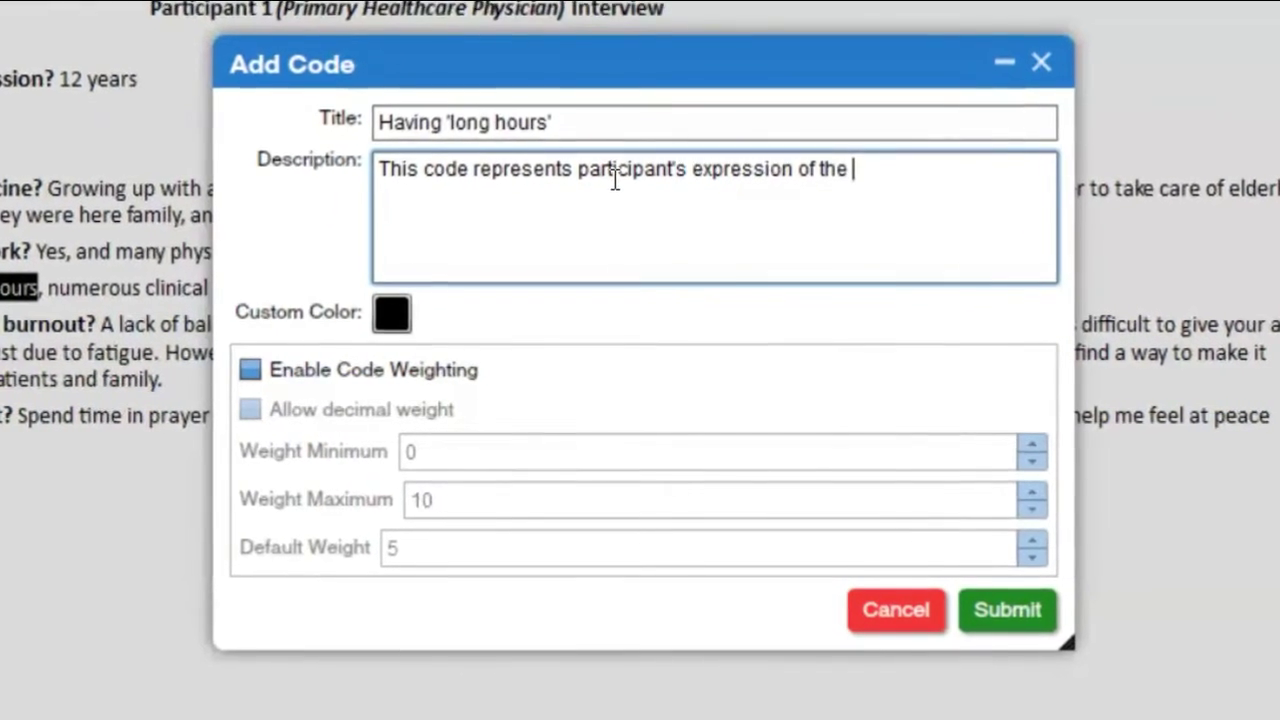
pyautogui.write('long length of time they spe')
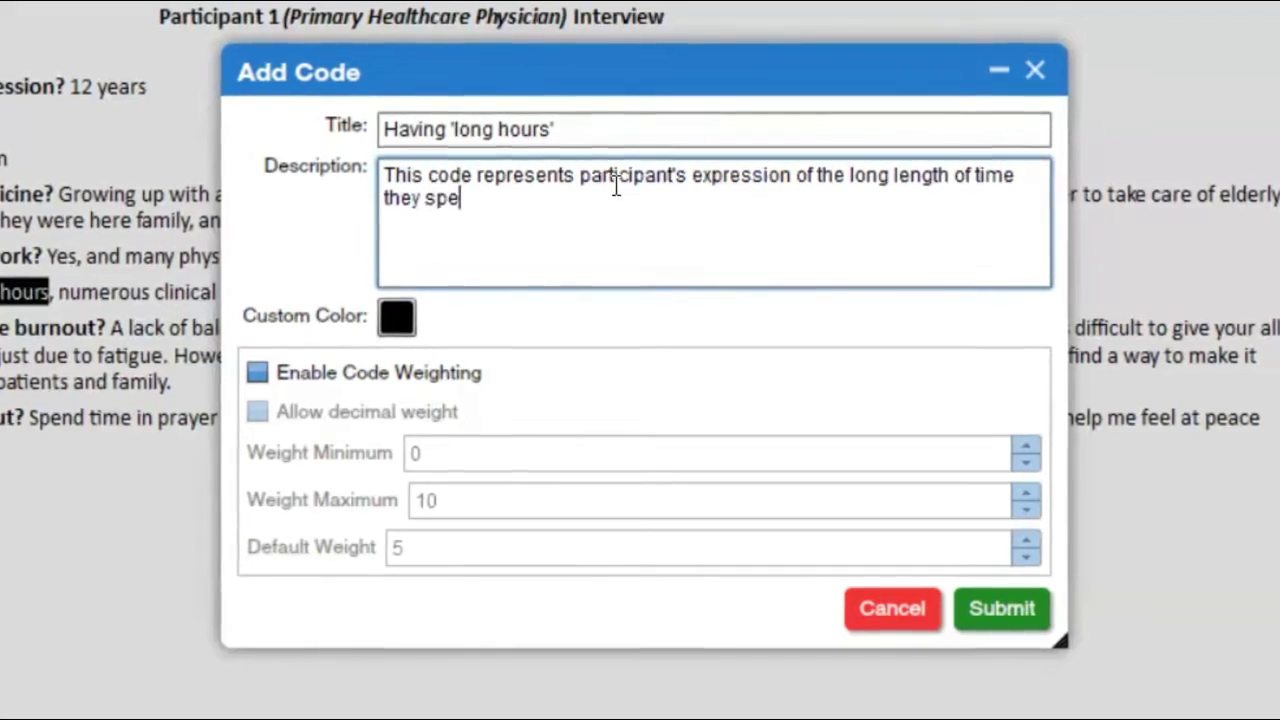
pyautogui.write('wor')
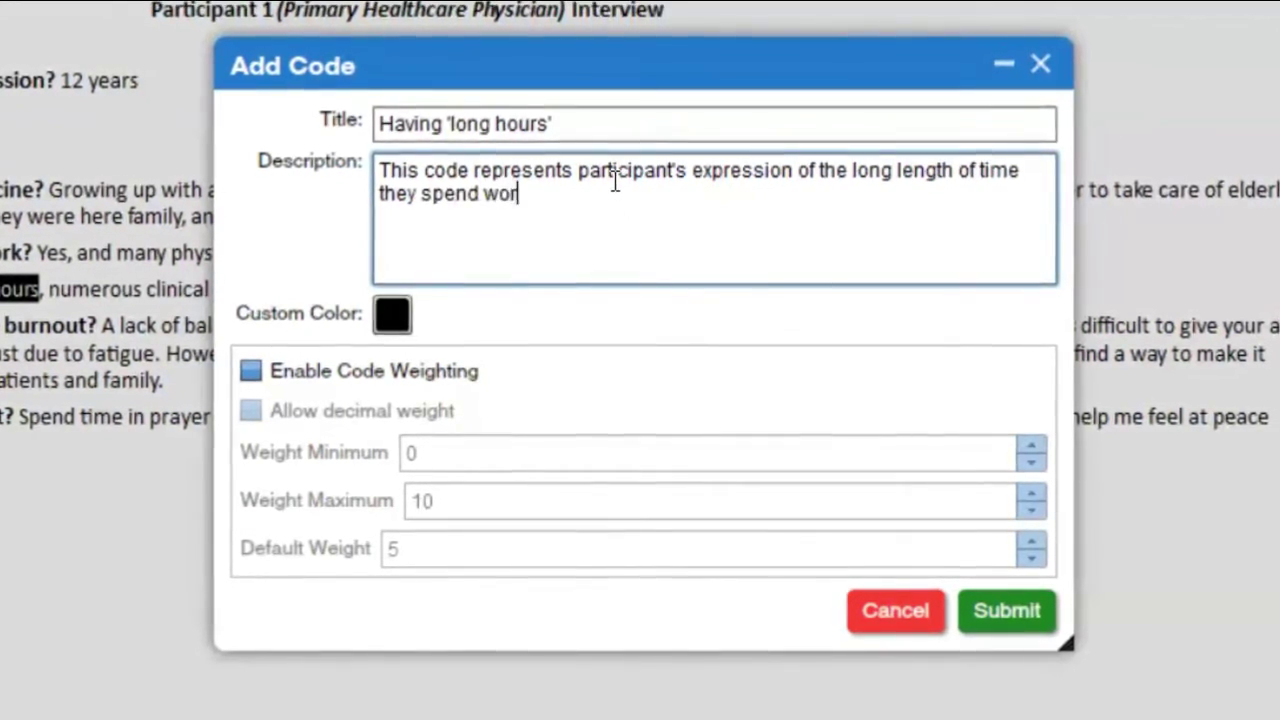
pyautogui.write('king')
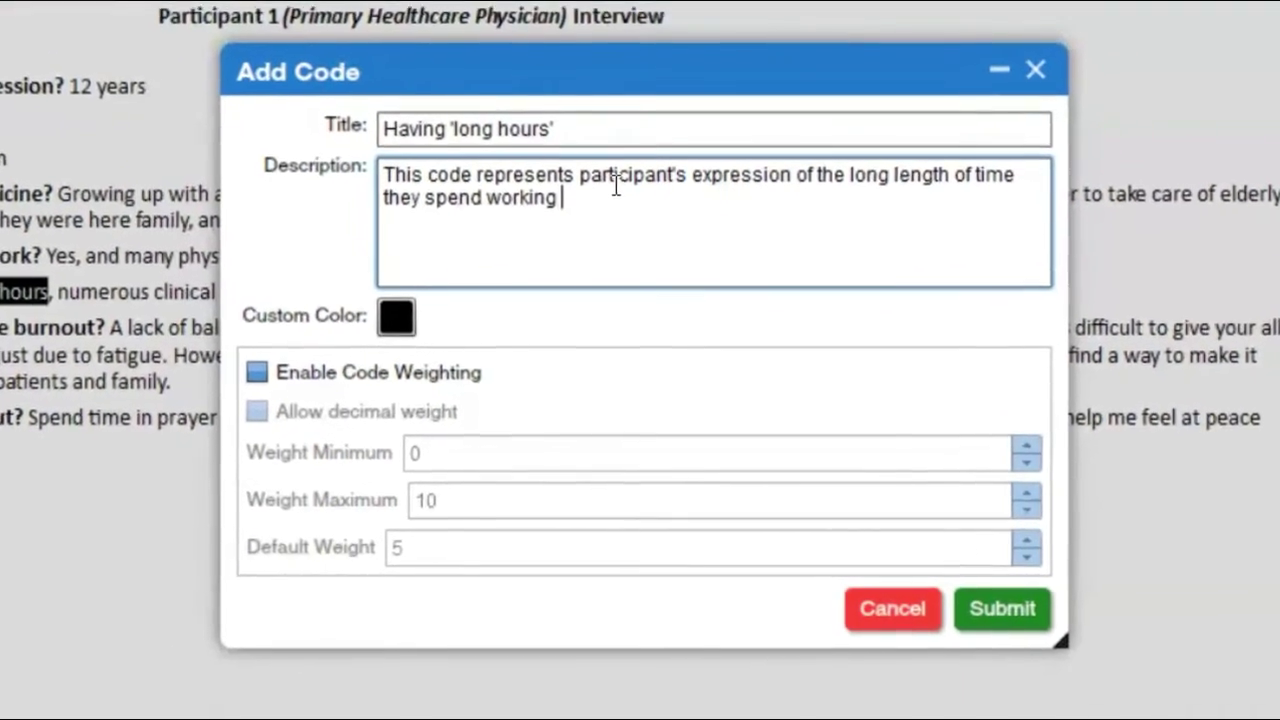
pyautogui.write('.')
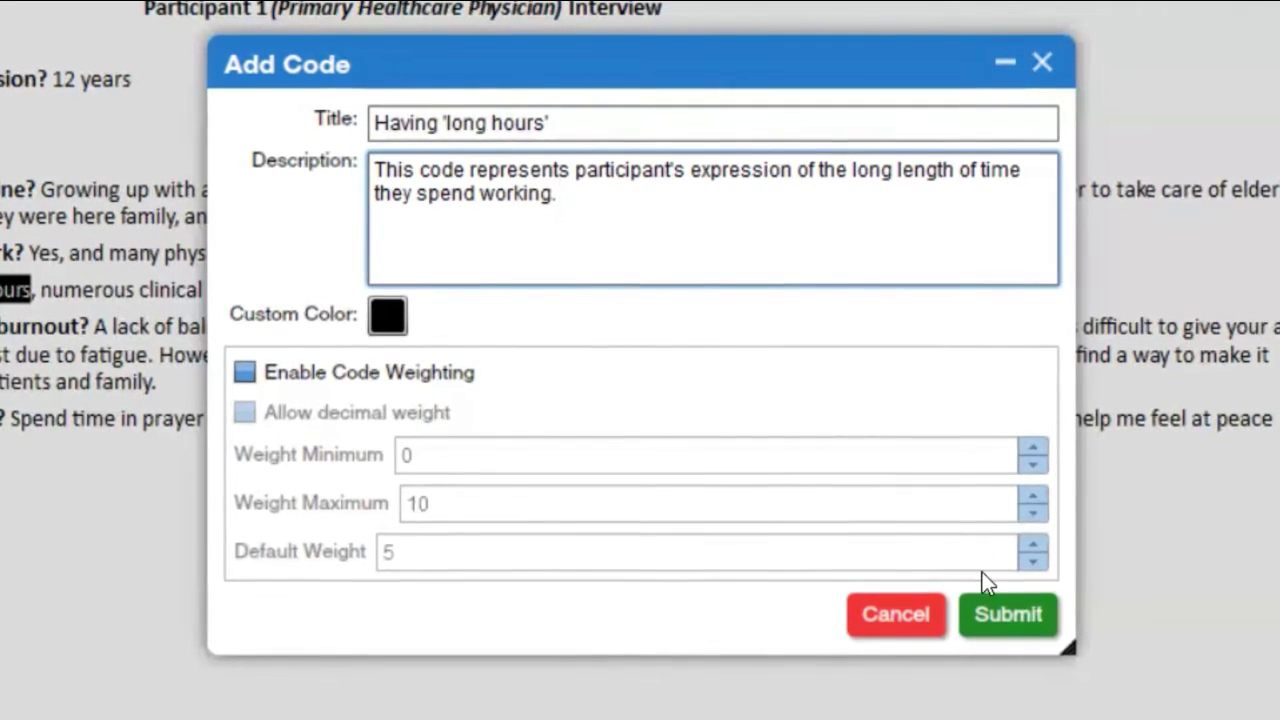
pyautogui.click(995, 611)
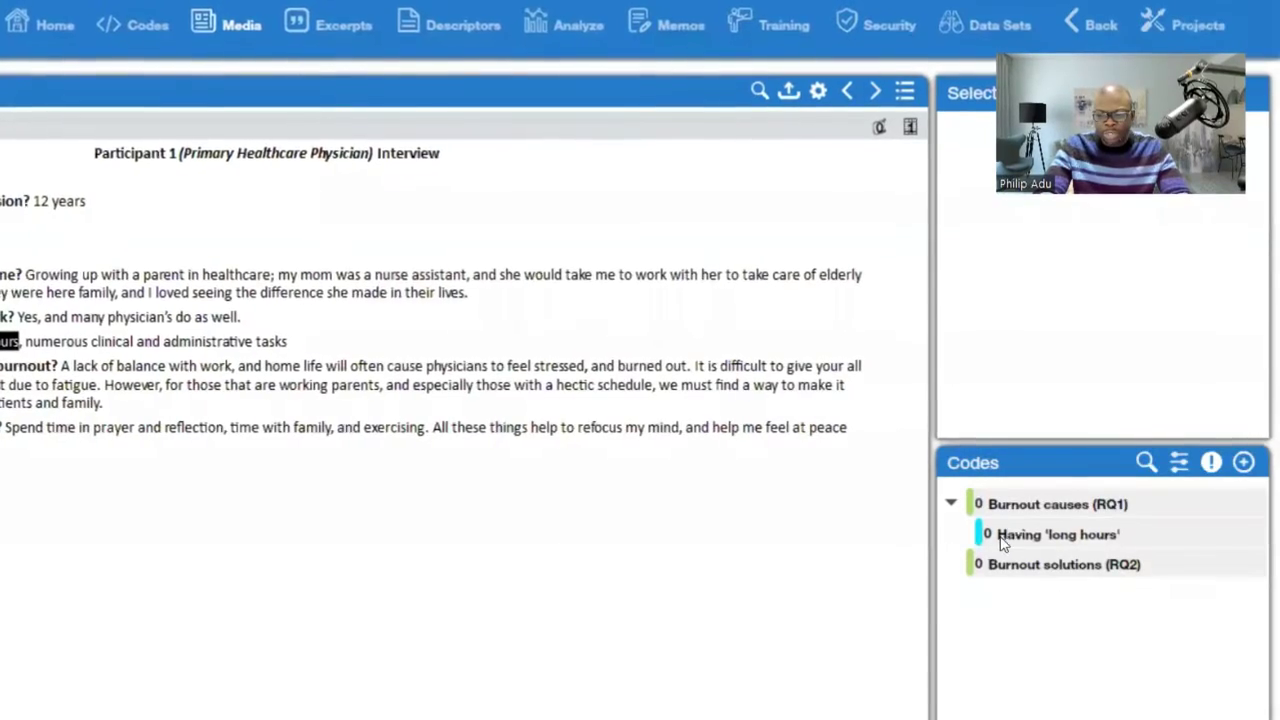
# Apply Having 'long hours' to the selected Long hours phrase in P1.docx.
pyautogui.moveTo(1004, 540)
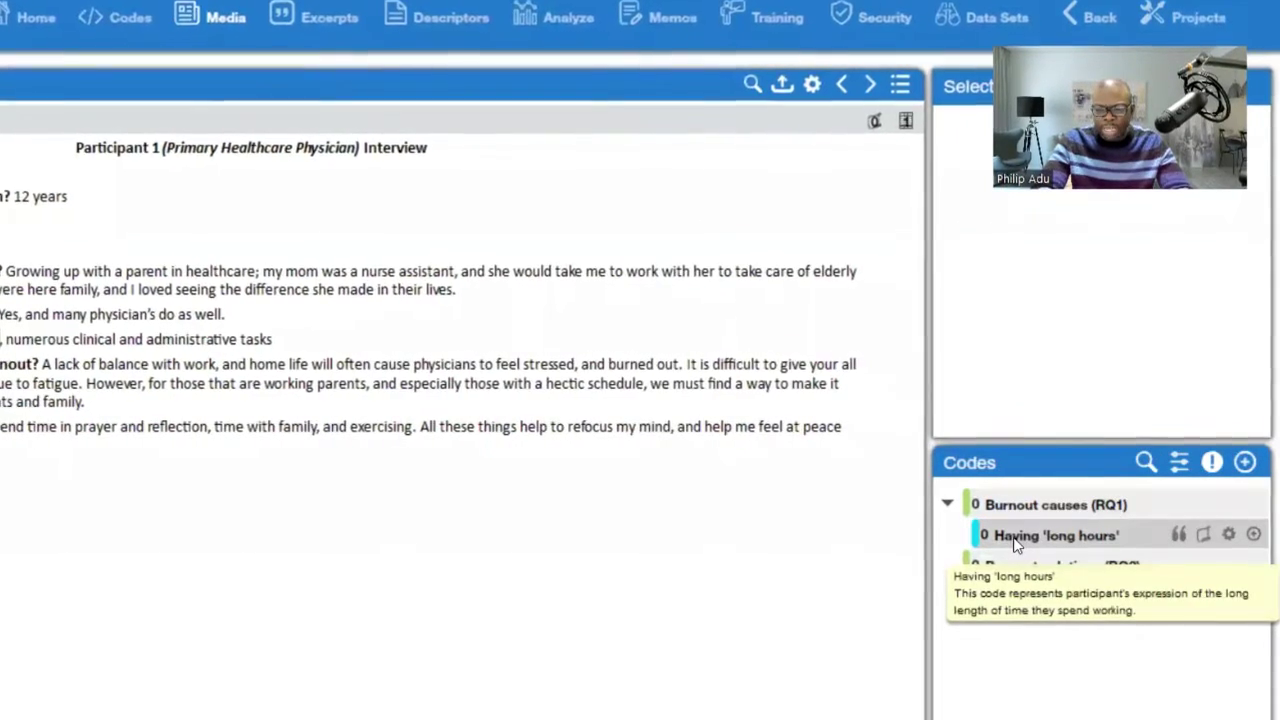
pyautogui.moveTo(994, 512)
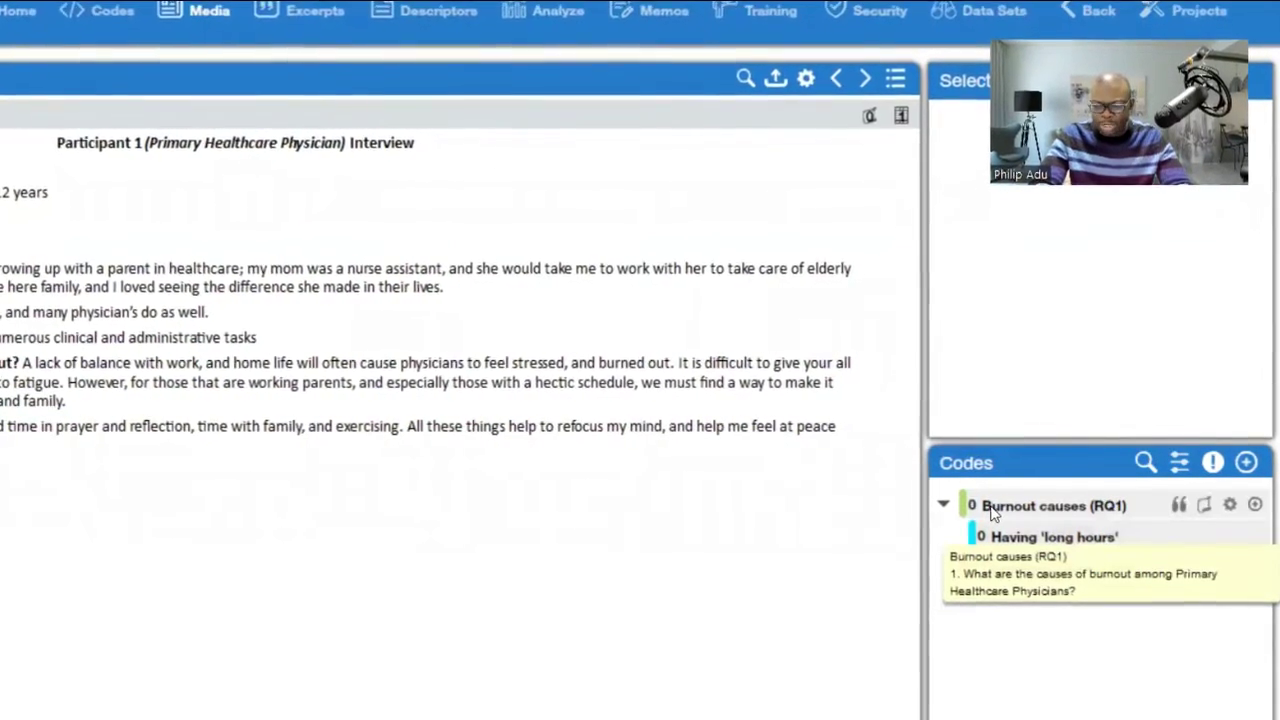
pyautogui.moveTo(1008, 539)
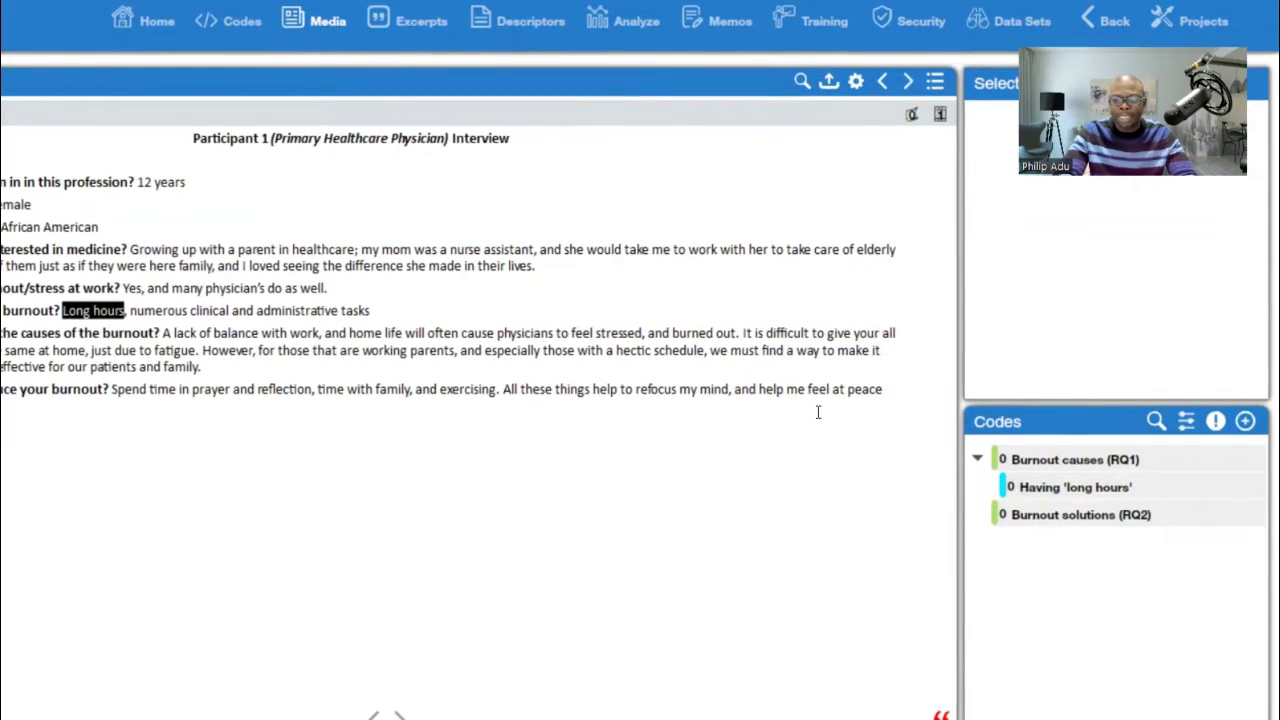
pyautogui.moveTo(1028, 490)
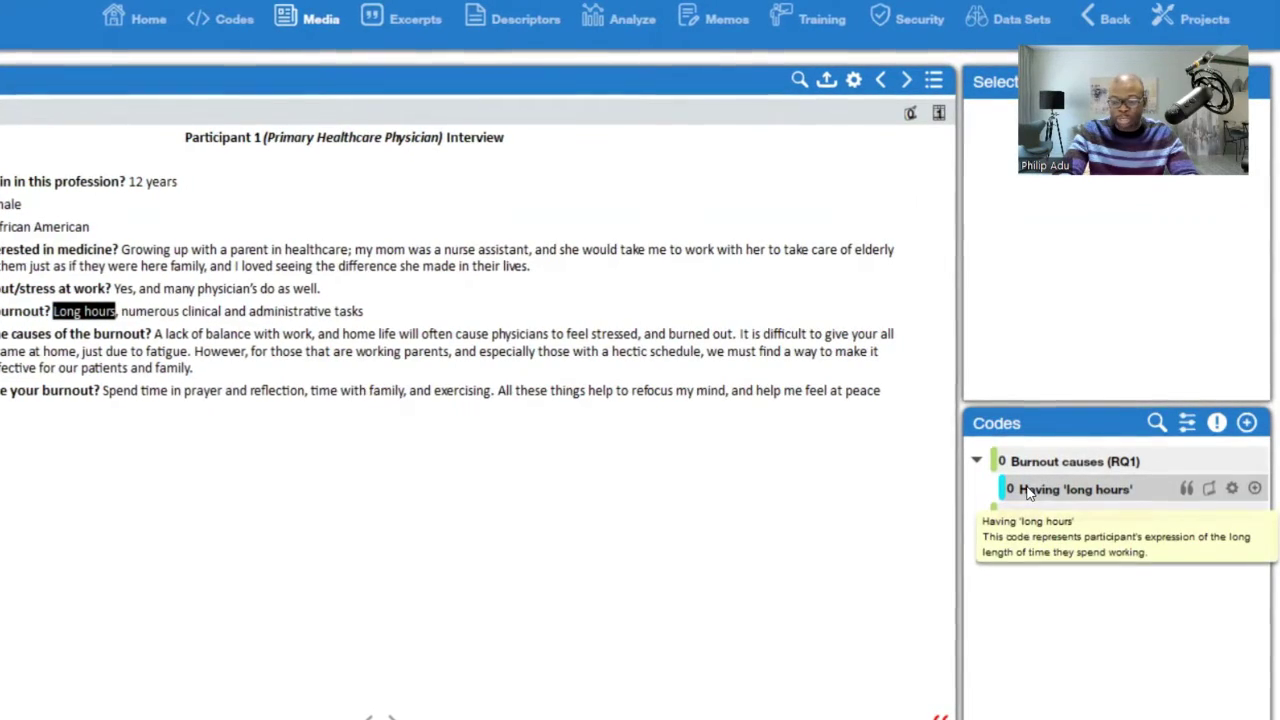
pyautogui.click(1028, 492)
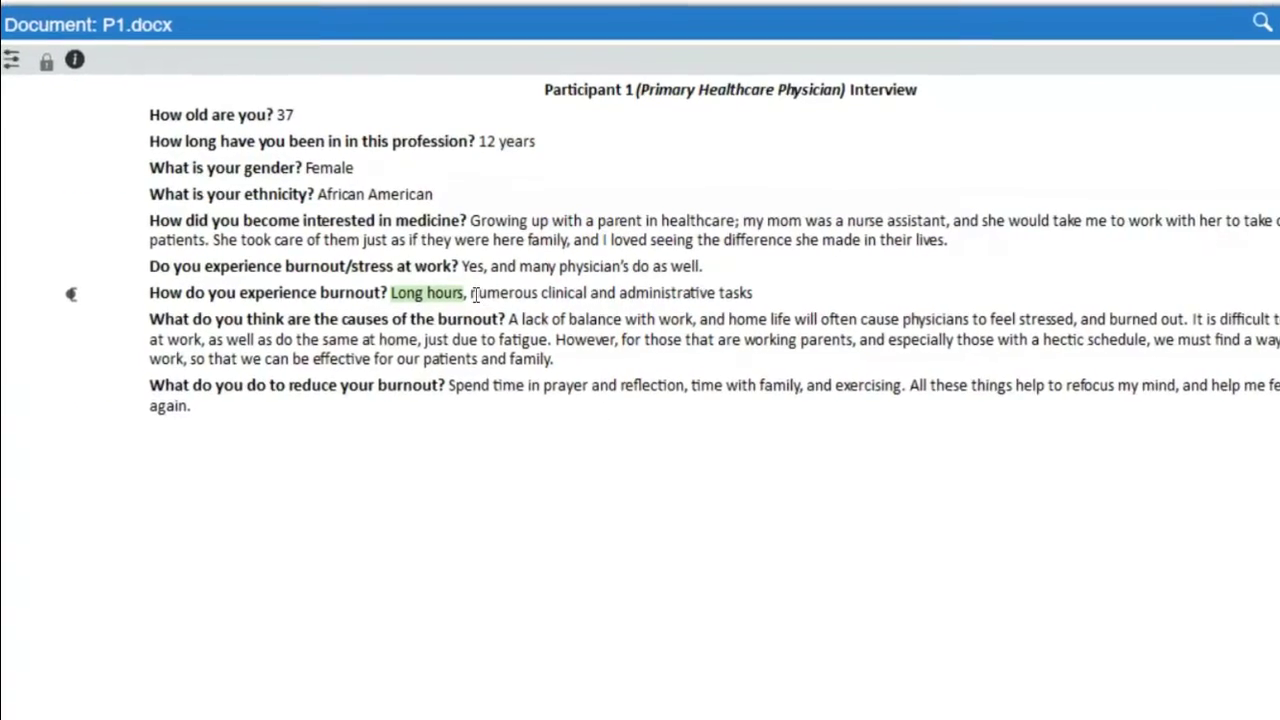
# Select the phrase 'numerous clinical and administrative tasks' in P1.docx.
pyautogui.moveTo(469, 293); pyautogui.dragTo(767, 300)
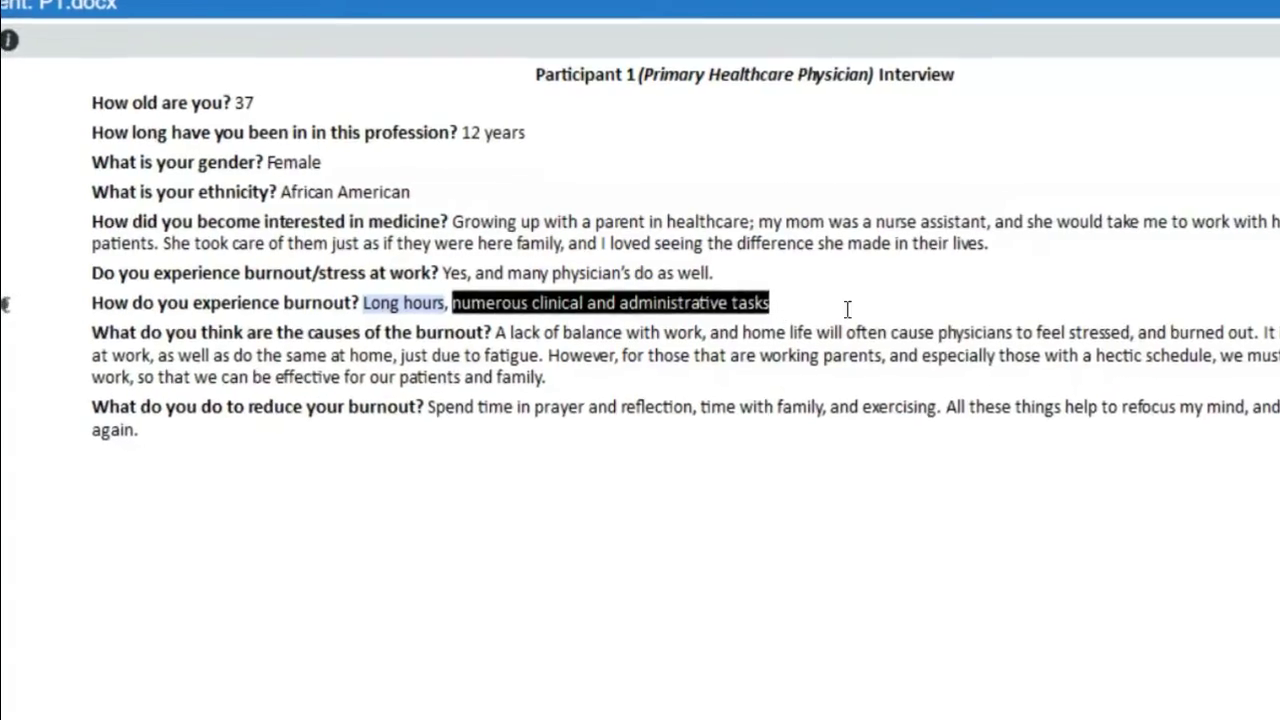
pyautogui.click(790, 301)
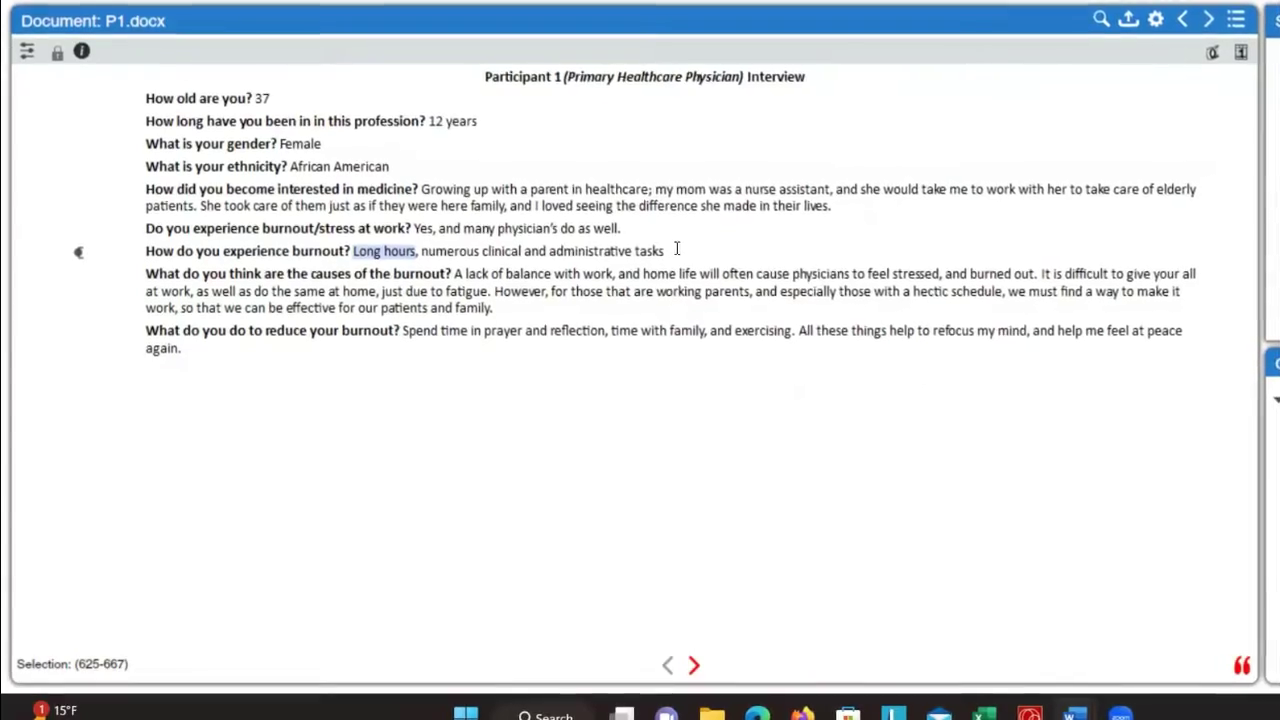
pyautogui.moveTo(677, 249); pyautogui.dragTo(434, 251)
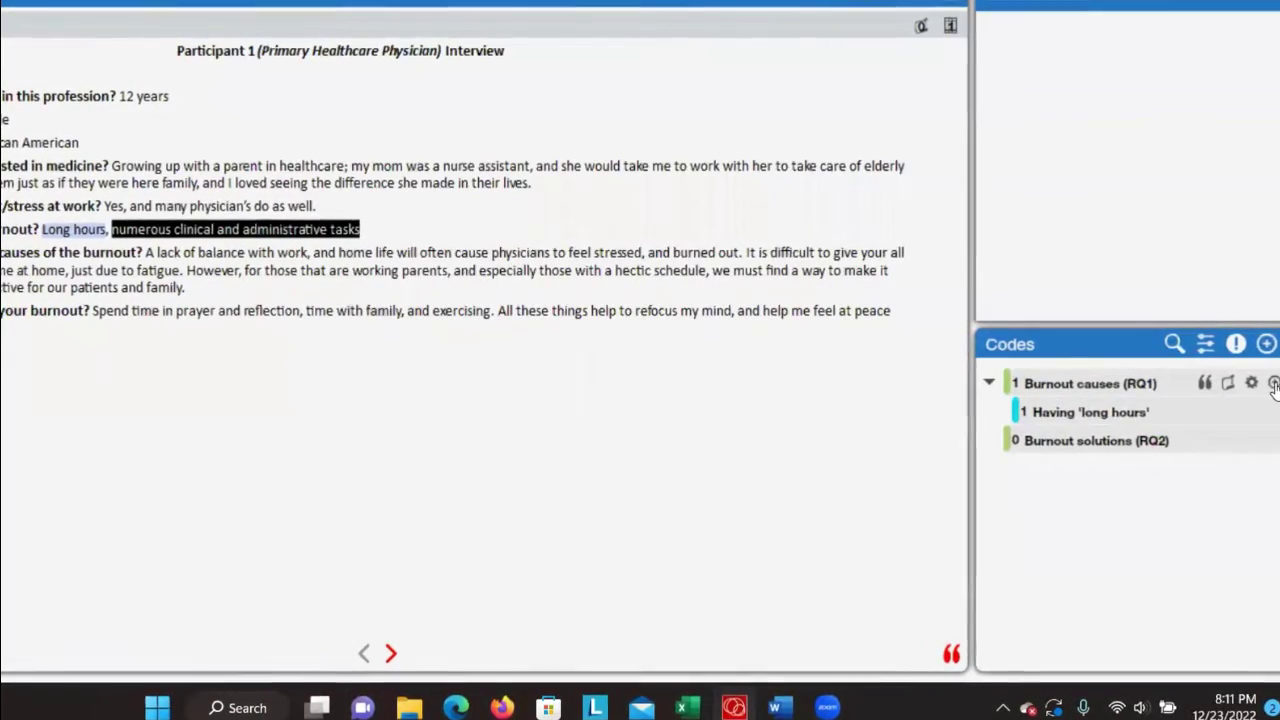
# Create Having numerous work-related tasks under Burnout causes (RQ1) and apply it to the passage.
pyautogui.click(1274, 384)
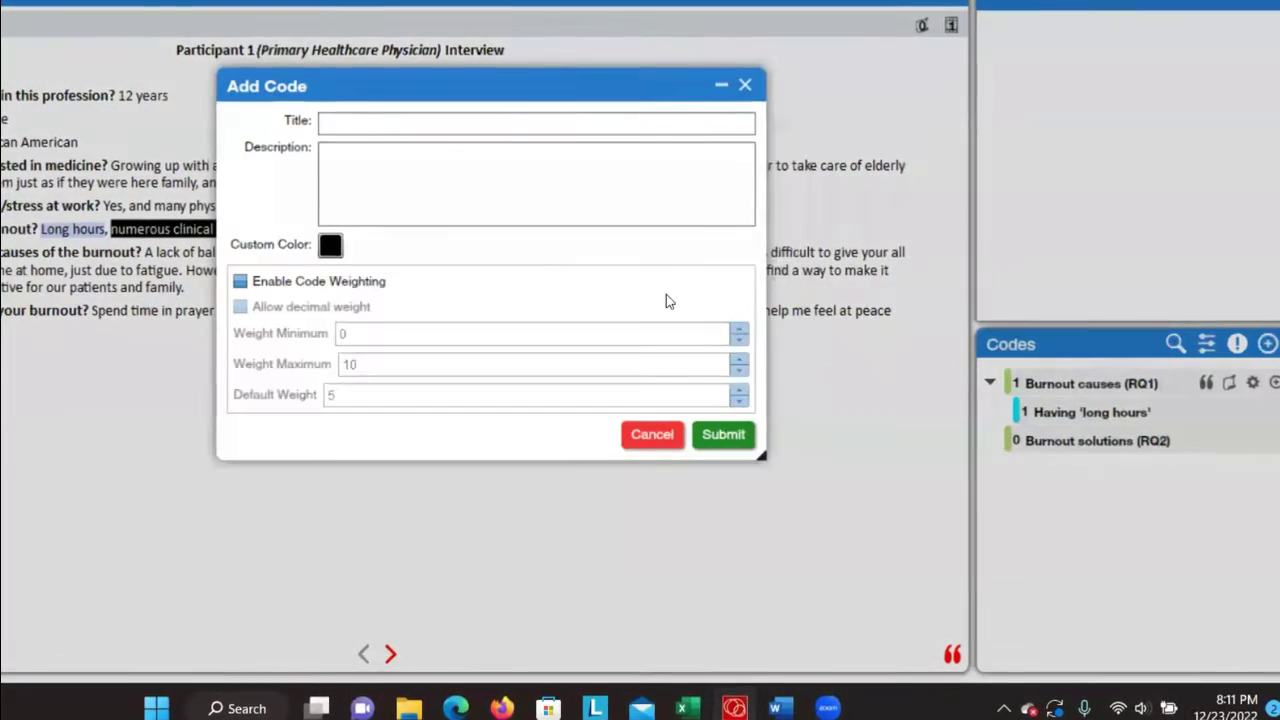
pyautogui.click(390, 118)
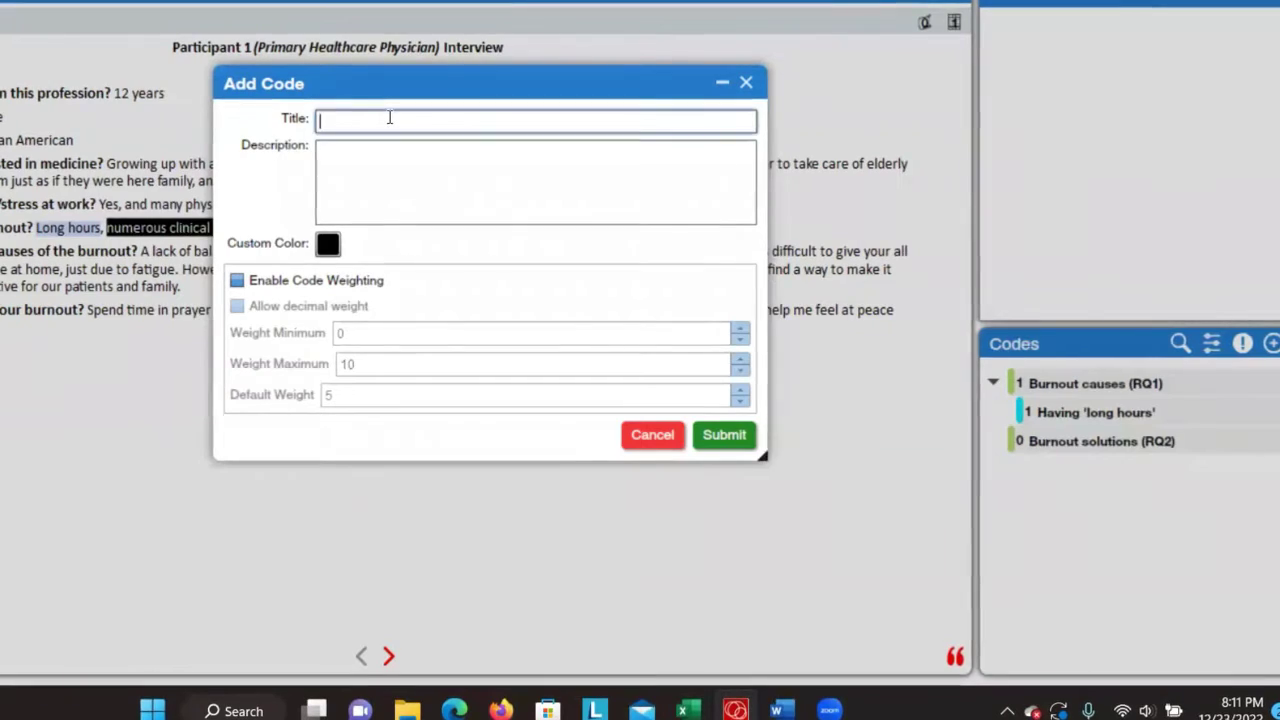
pyautogui.write('Having numerous work-related tasks')
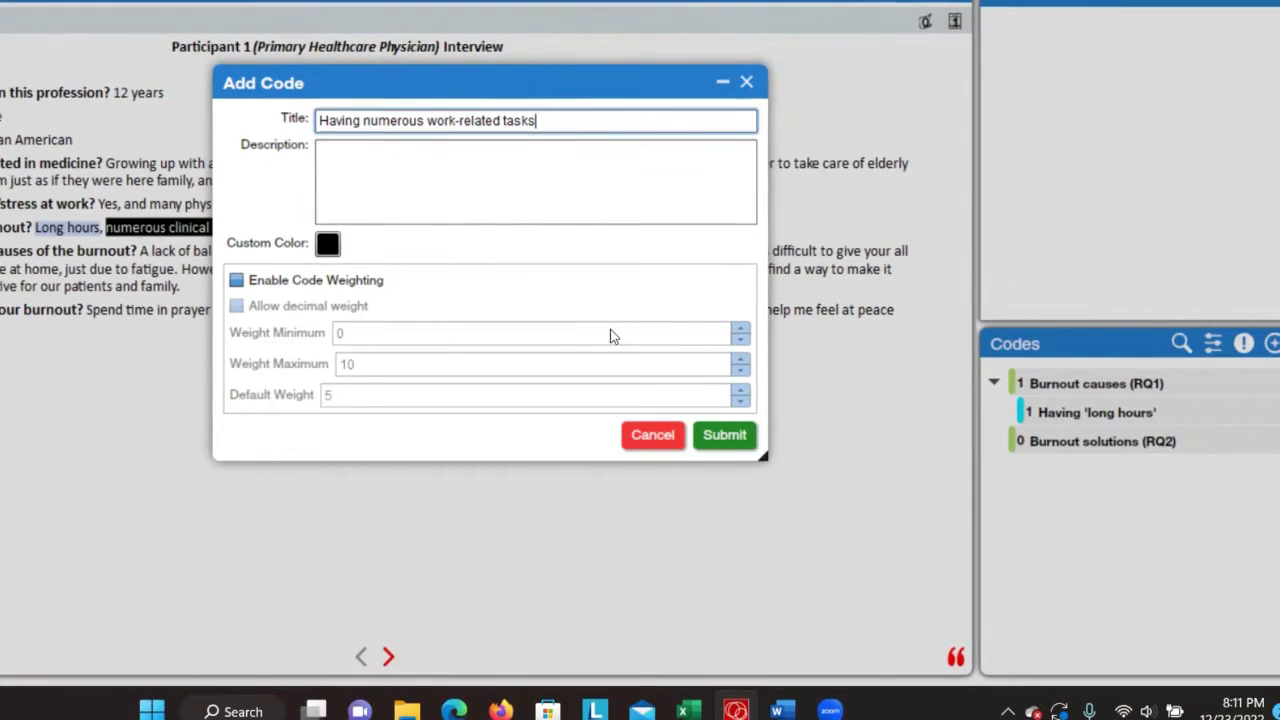
pyautogui.click(731, 436)
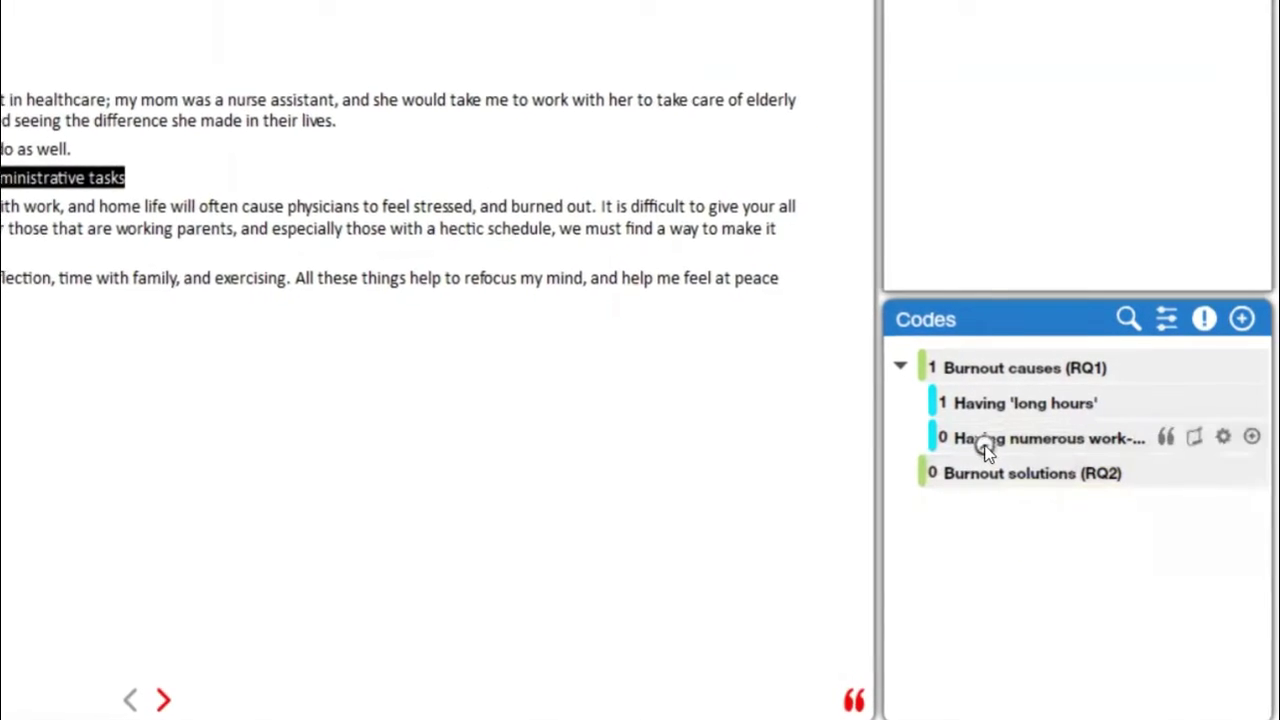
pyautogui.click(990, 450)
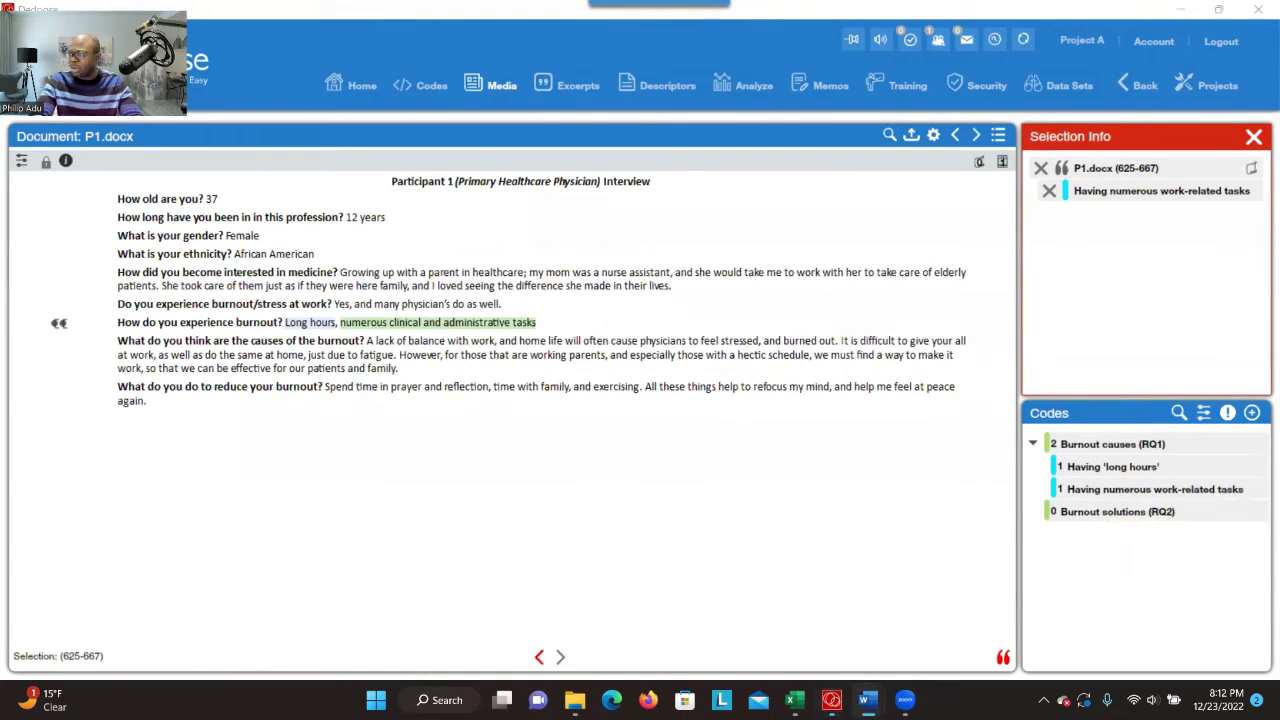
# Select the passage 'A lack of balance with work, and home life… burned out.' in the transcript.
pyautogui.moveTo(367, 340); pyautogui.dragTo(584, 340)
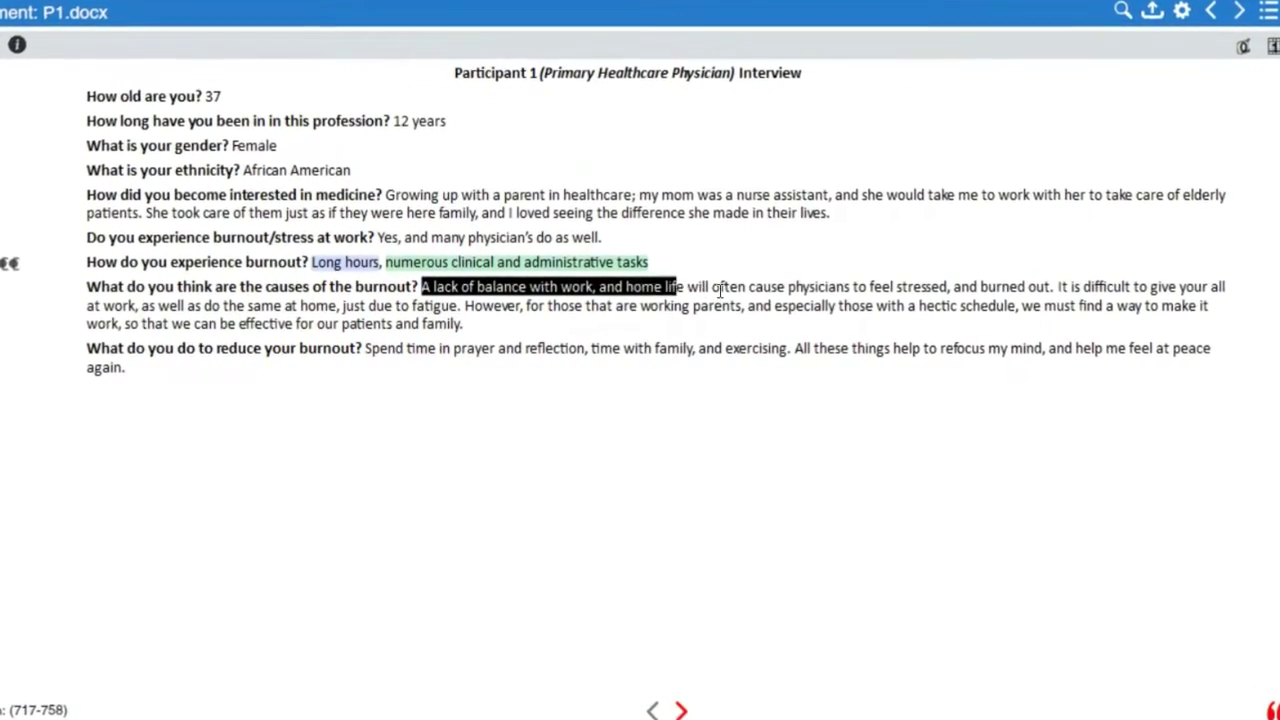
pyautogui.moveTo(719, 291); pyautogui.dragTo(974, 277)
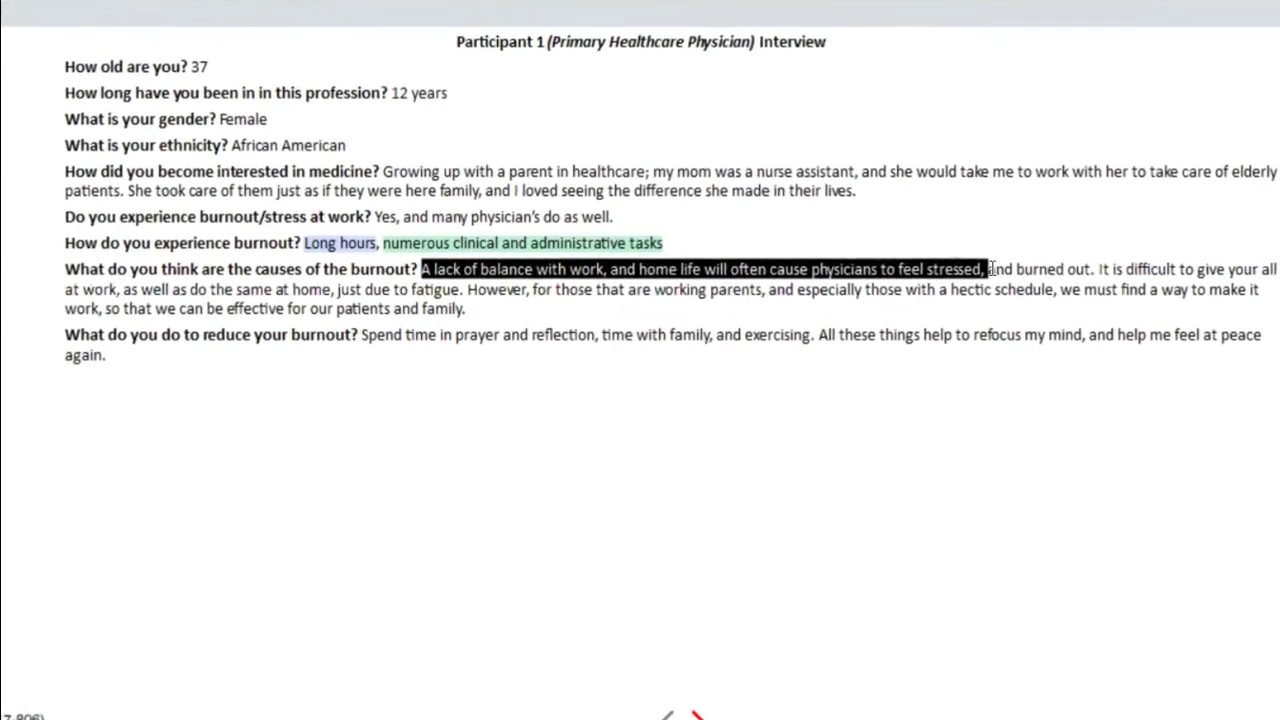
pyautogui.moveTo(1005, 266); pyautogui.dragTo(748, 269)
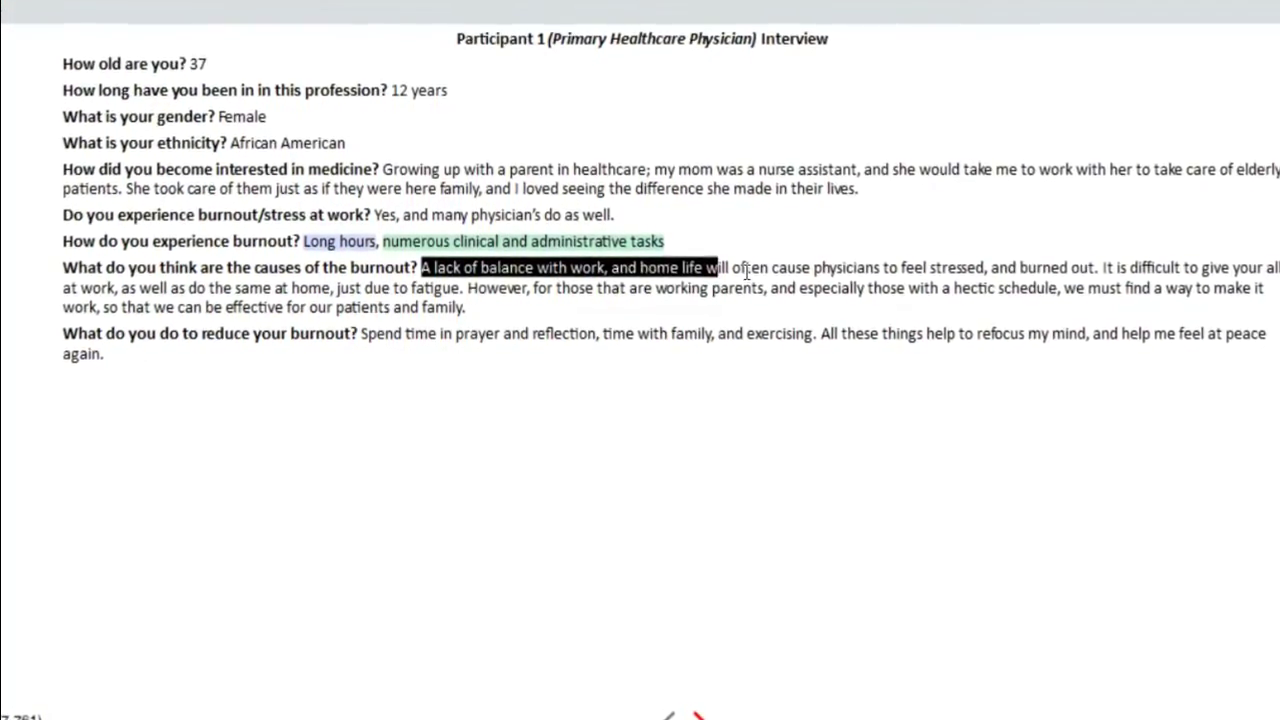
pyautogui.click(741, 277)
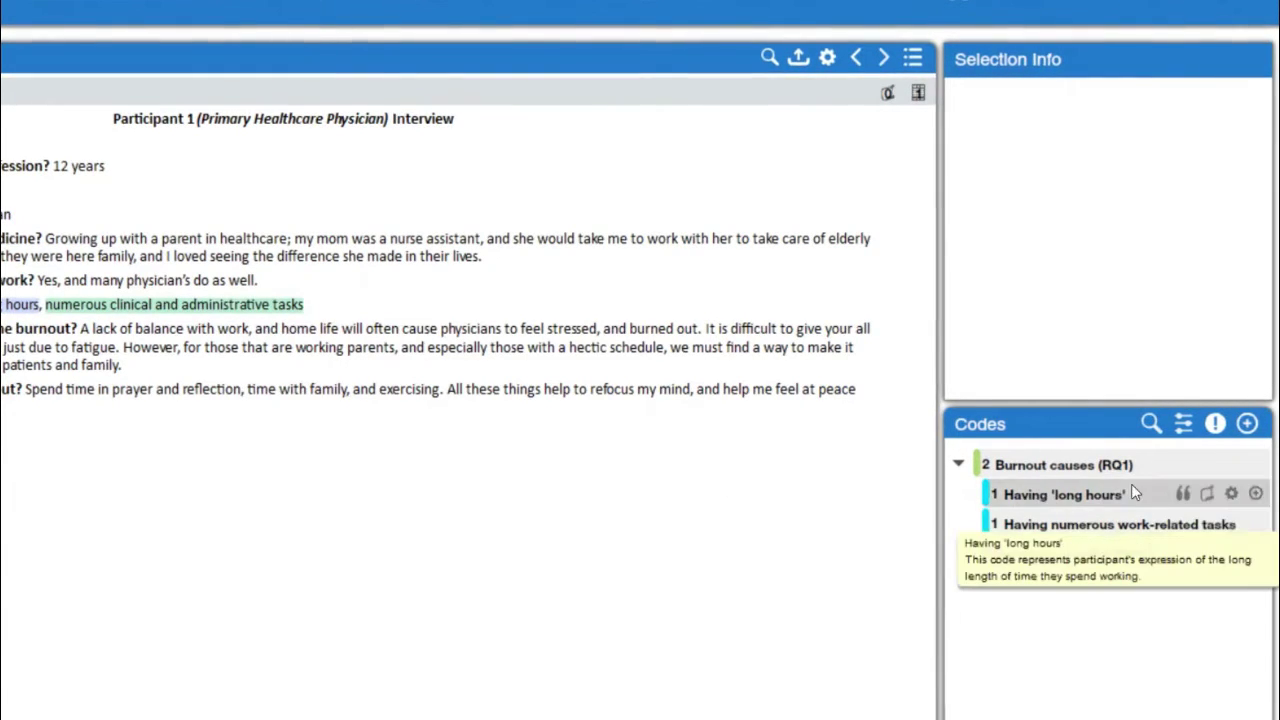
pyautogui.moveTo(1230, 466)
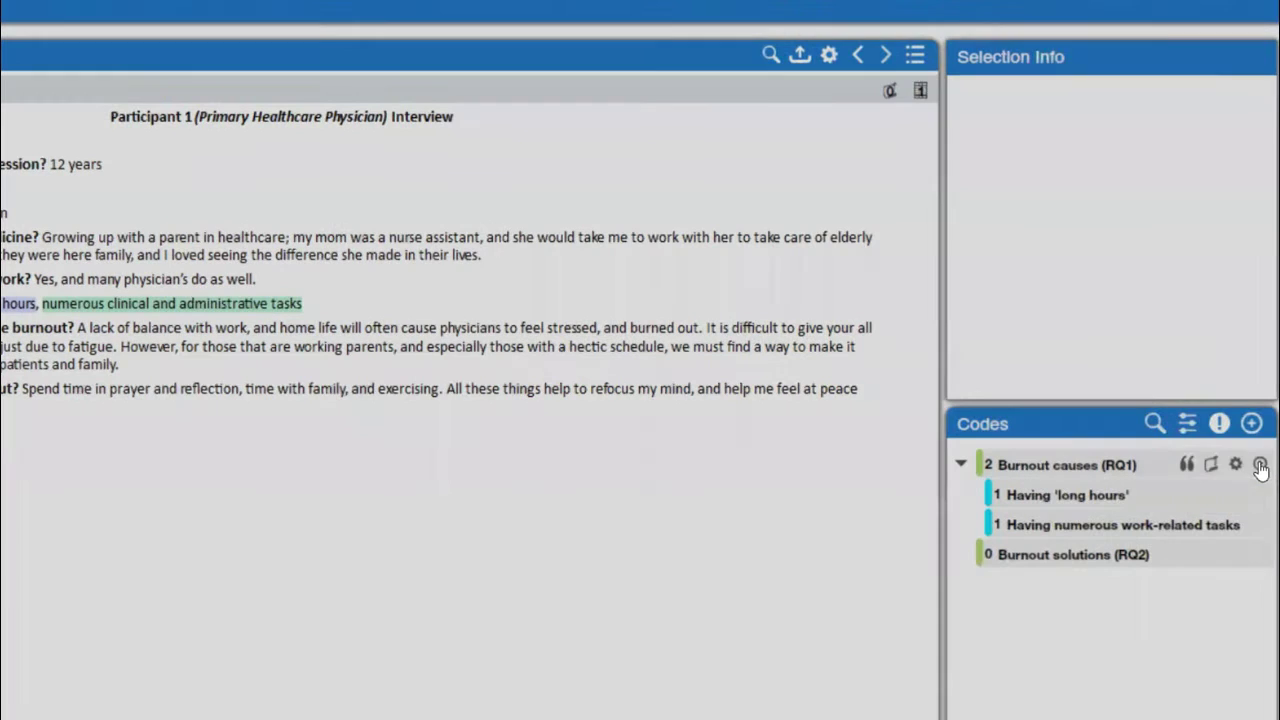
# Create child code 'No work-family balance' under Burnout causes (RQ1), apply it, then select 'Spend time in prayer and reflection'.
pyautogui.click(1259, 465)
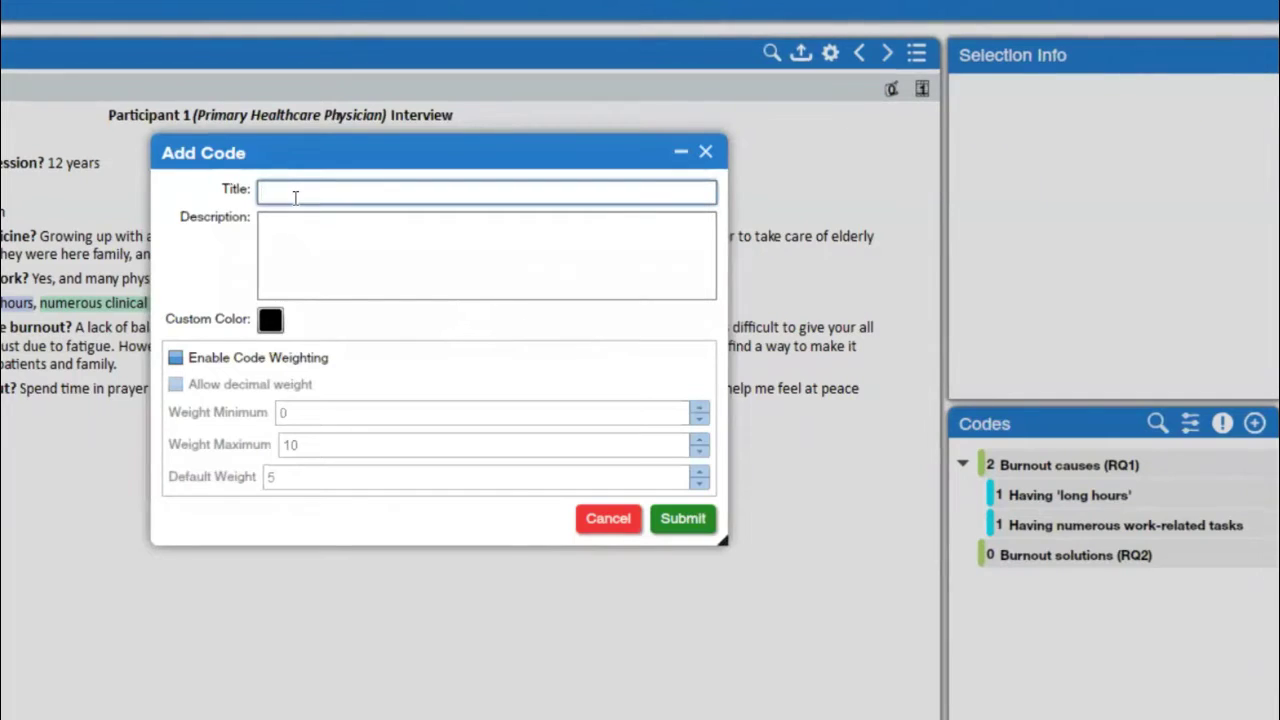
pyautogui.write('No work-family balance')
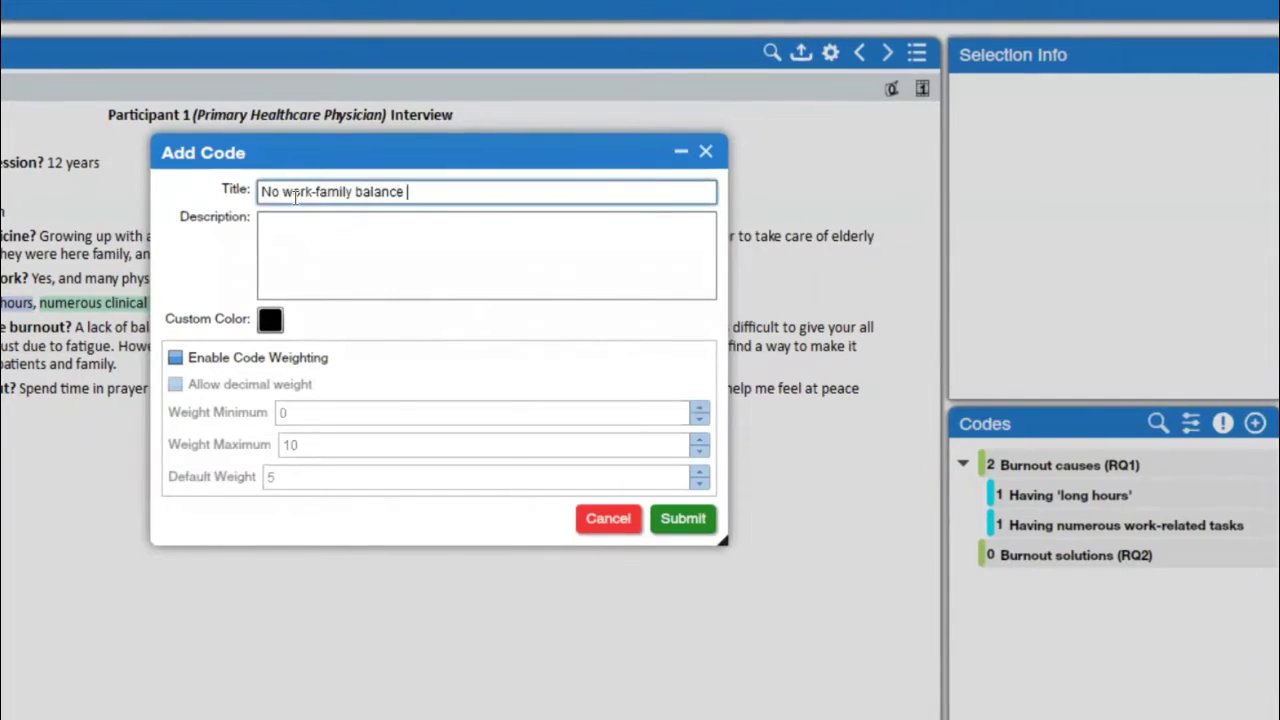
pyautogui.click(271, 255)
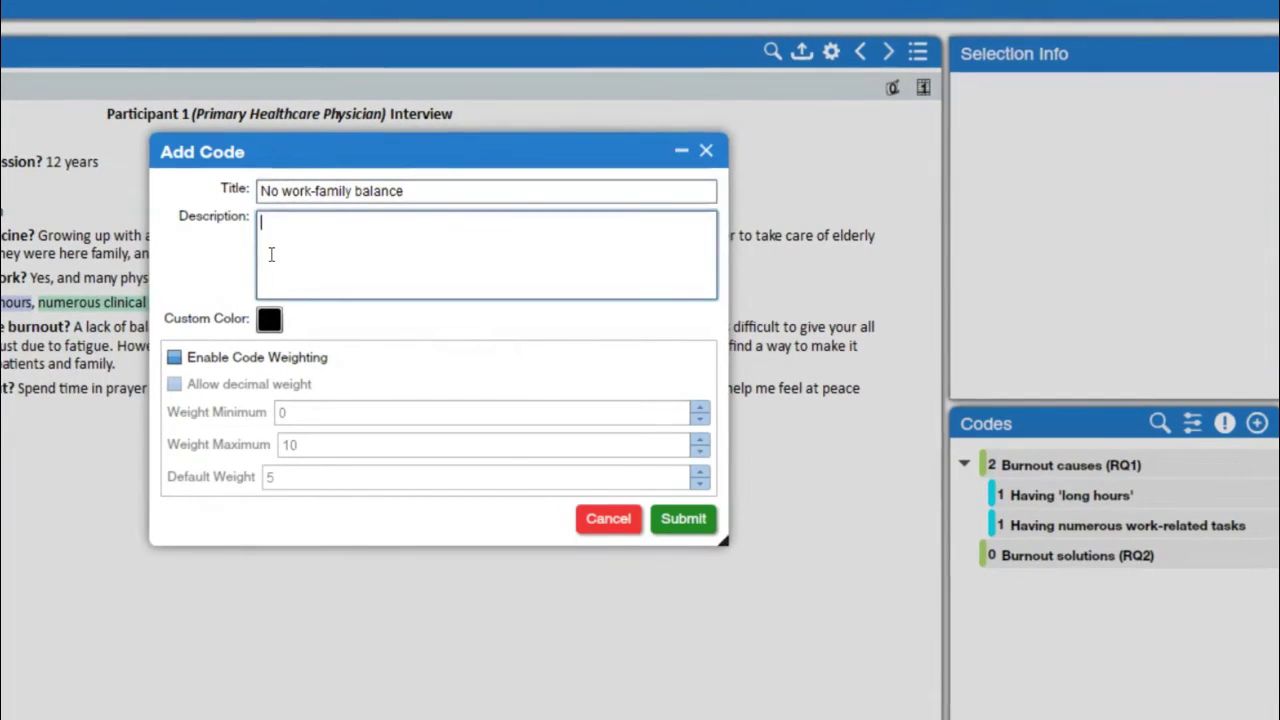
pyautogui.click(673, 518)
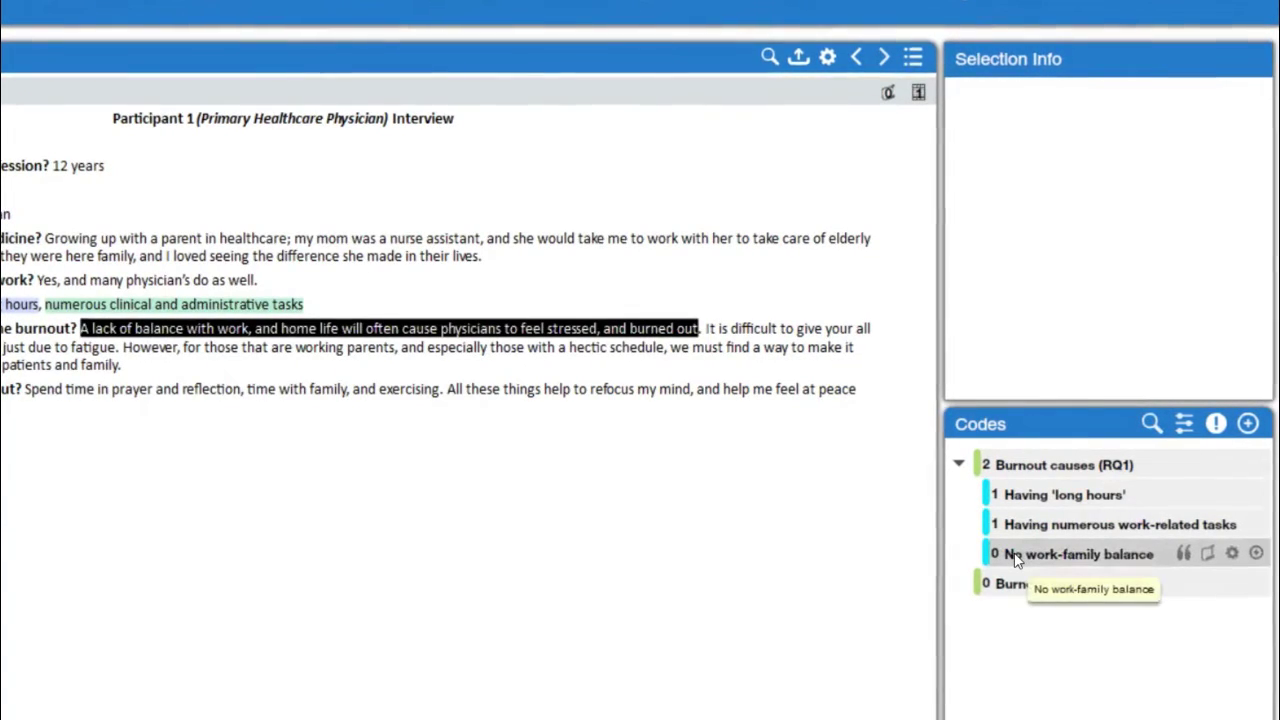
pyautogui.click(1015, 556)
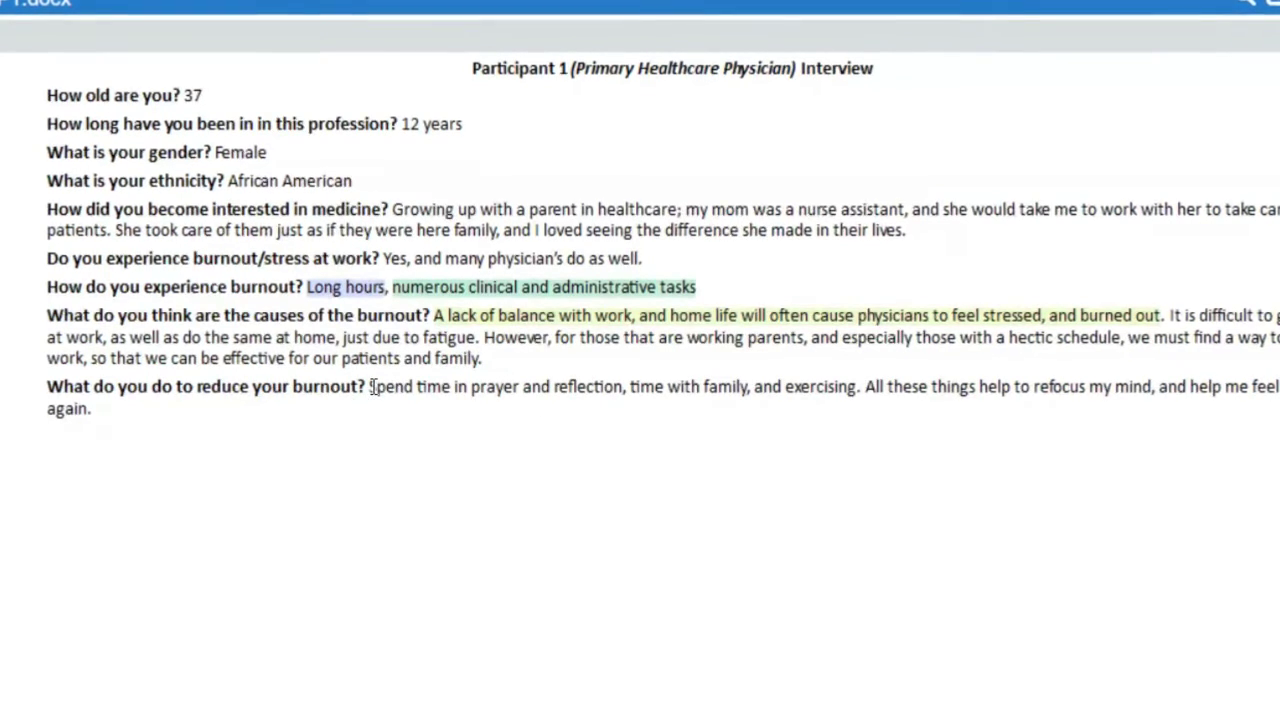
pyautogui.moveTo(443, 393); pyautogui.dragTo(624, 390)
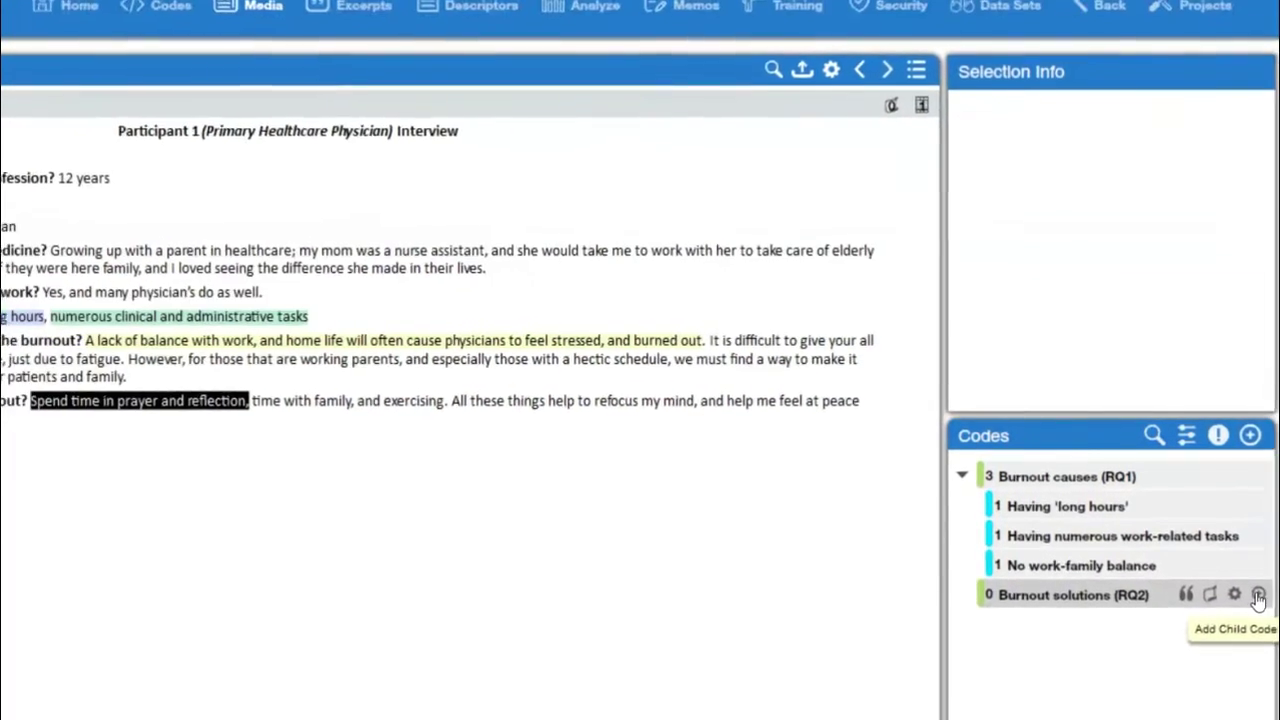
# Add child code 'Engaging in meditation' to Burnout solutions (RQ2) and code 'Spend time in prayer and reflection' with it.
pyautogui.click(1267, 607)
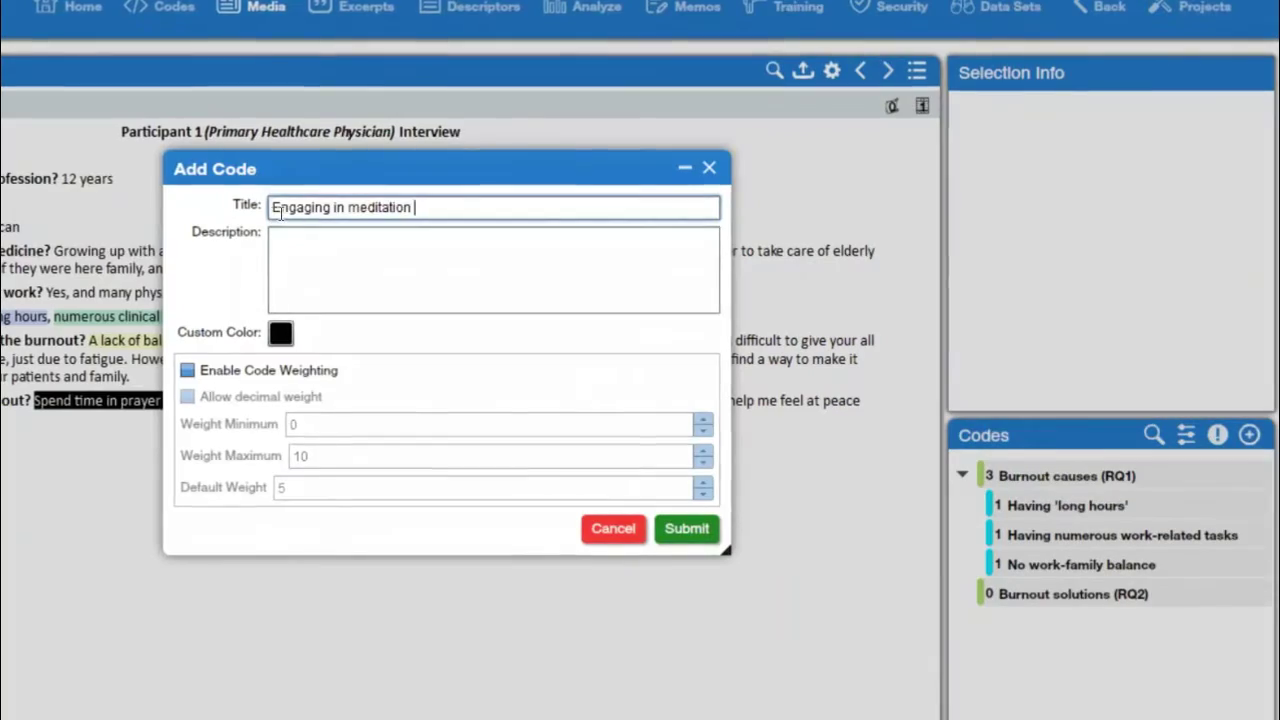
pyautogui.click(381, 248)
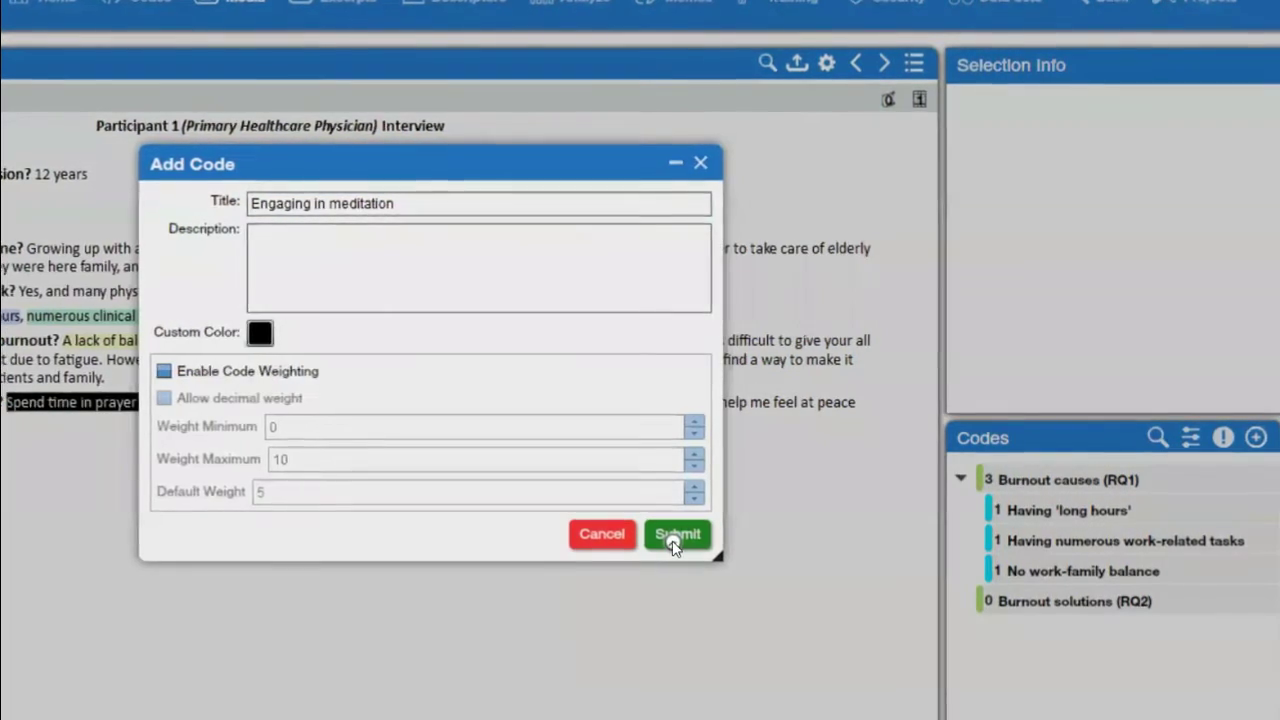
pyautogui.click(677, 540)
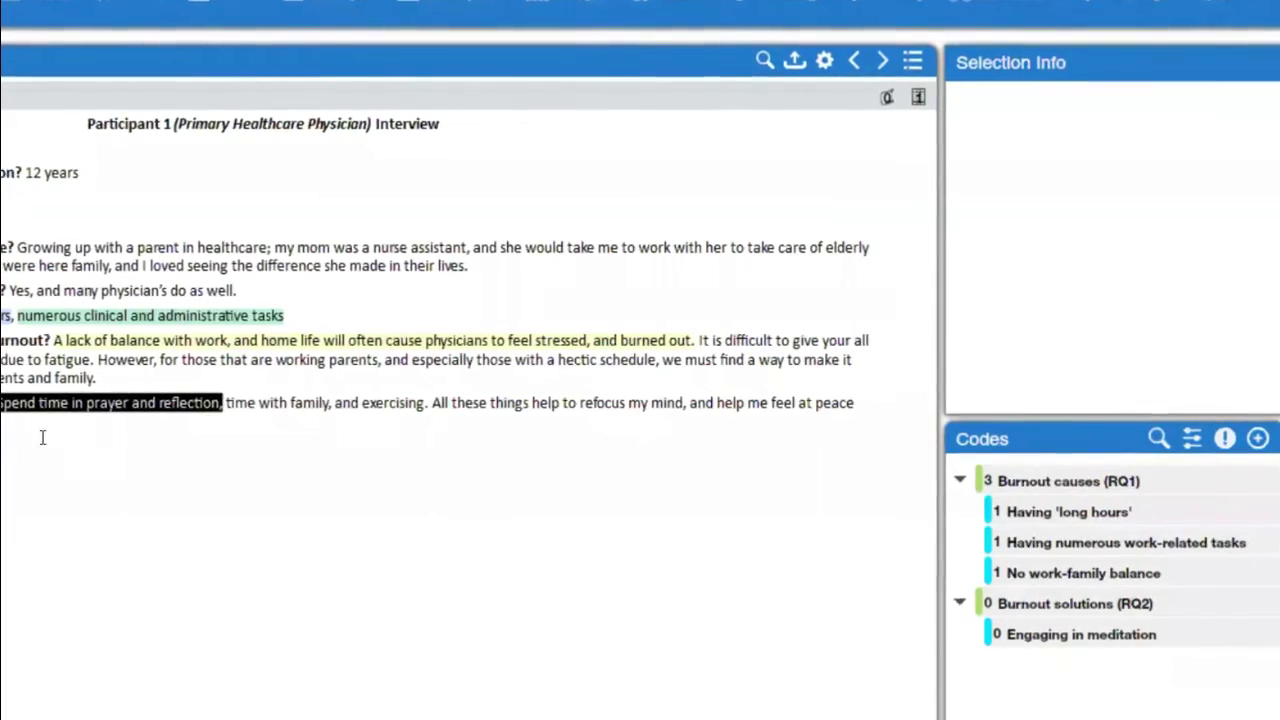
pyautogui.moveTo(146, 403); pyautogui.dragTo(1020, 645)
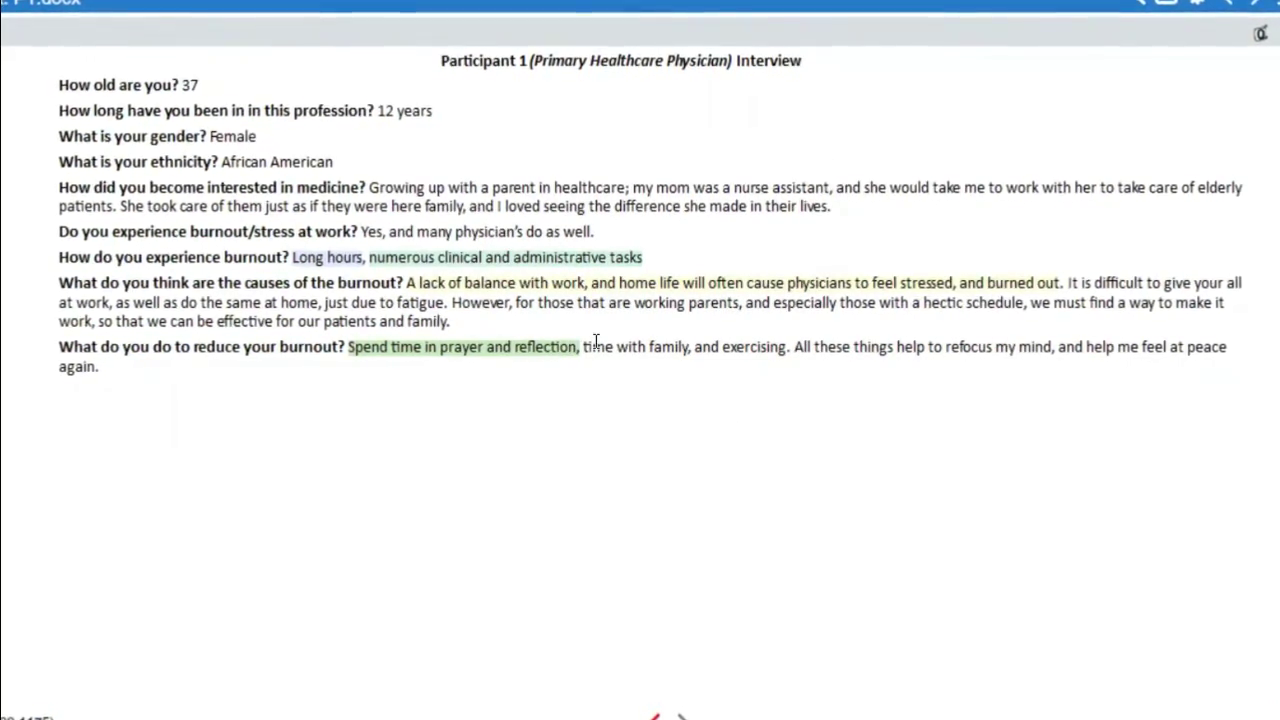
# Select the phrase 'and exercising' in Participant 1's burnout-reduction answer.
pyautogui.moveTo(590, 346); pyautogui.dragTo(670, 350)
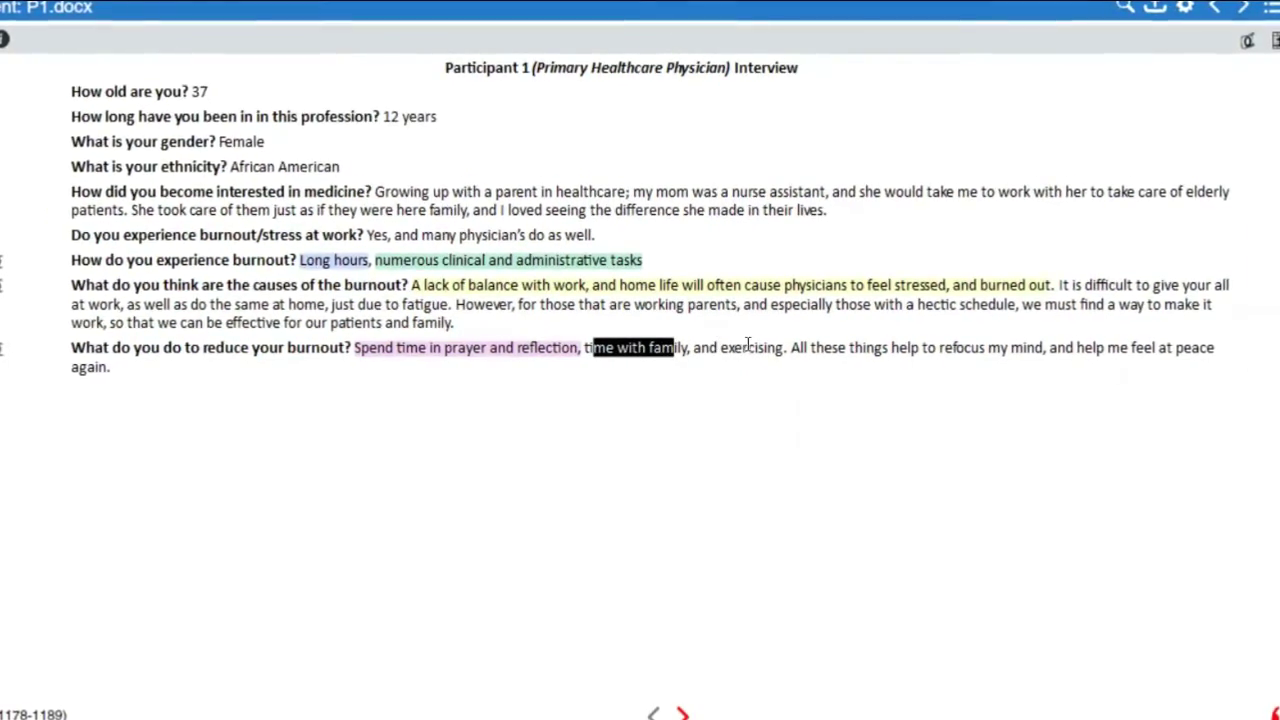
pyautogui.click(752, 346)
pyautogui.moveTo(790, 347); pyautogui.dragTo(697, 349)
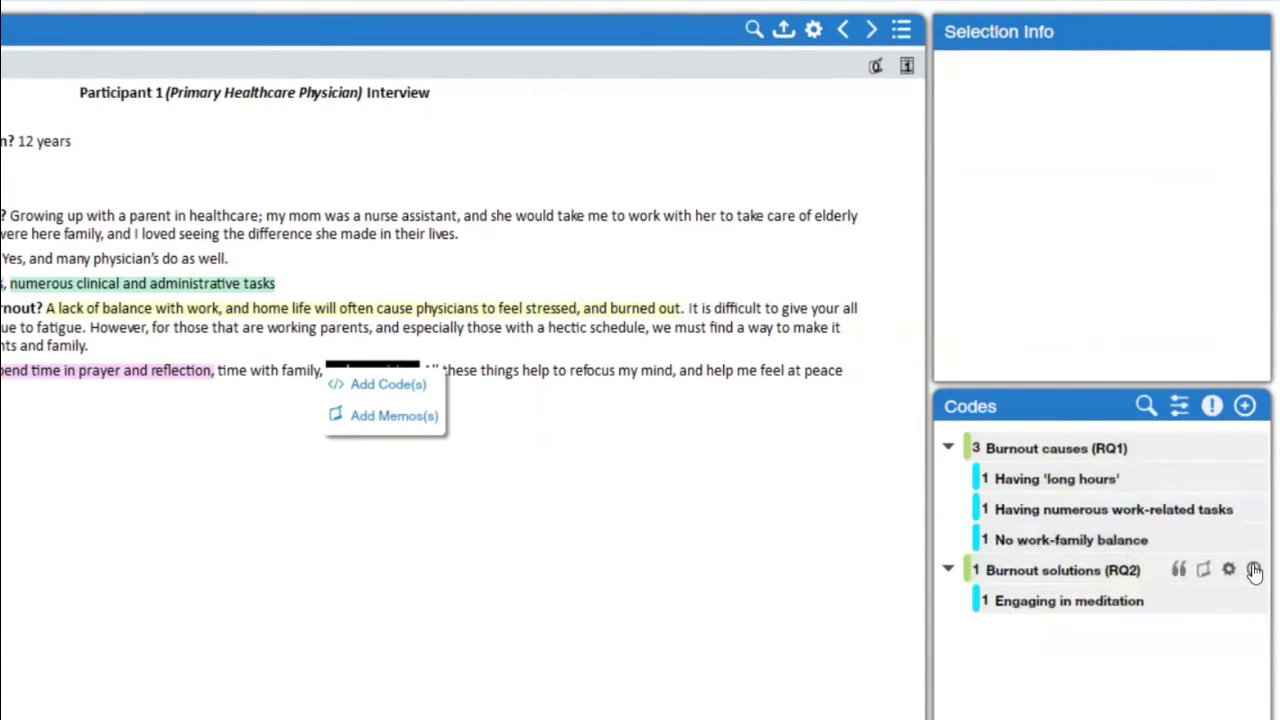
# Create child code 'Engaging in exercising' under Burnout solutions (RQ2), apply it, then select 'time with family'.
pyautogui.click(1254, 571)
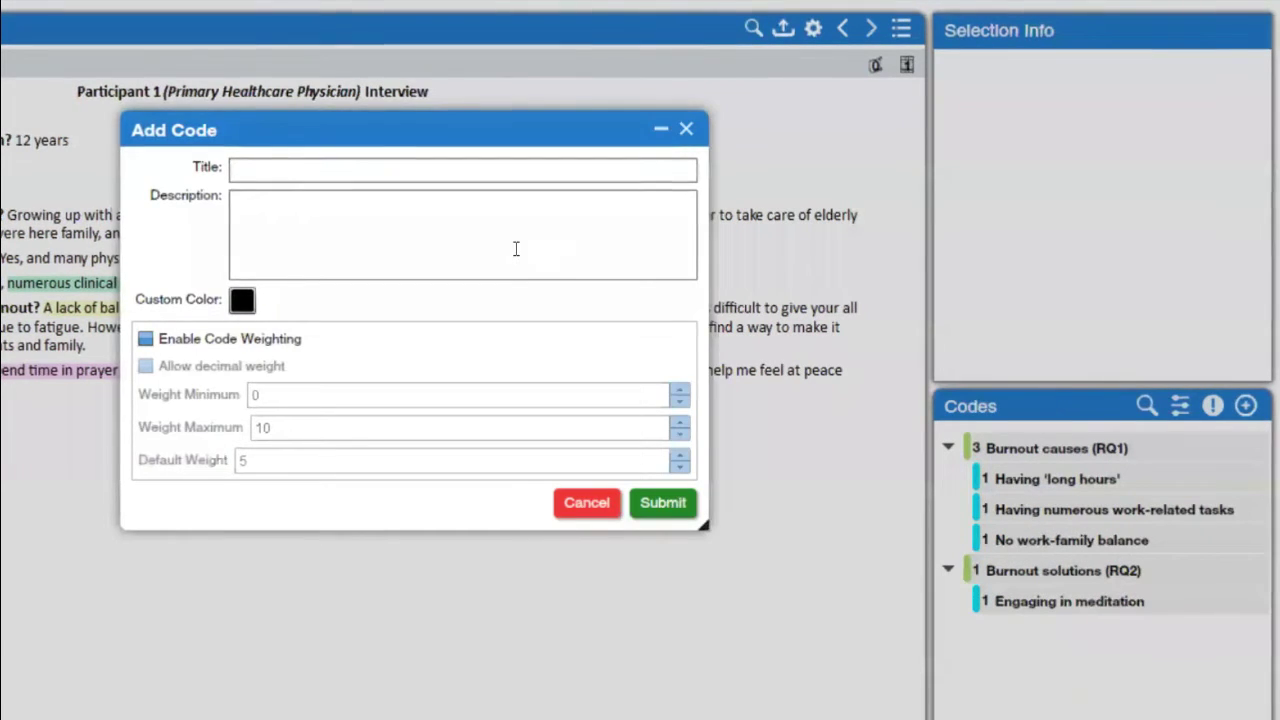
pyautogui.click(338, 172)
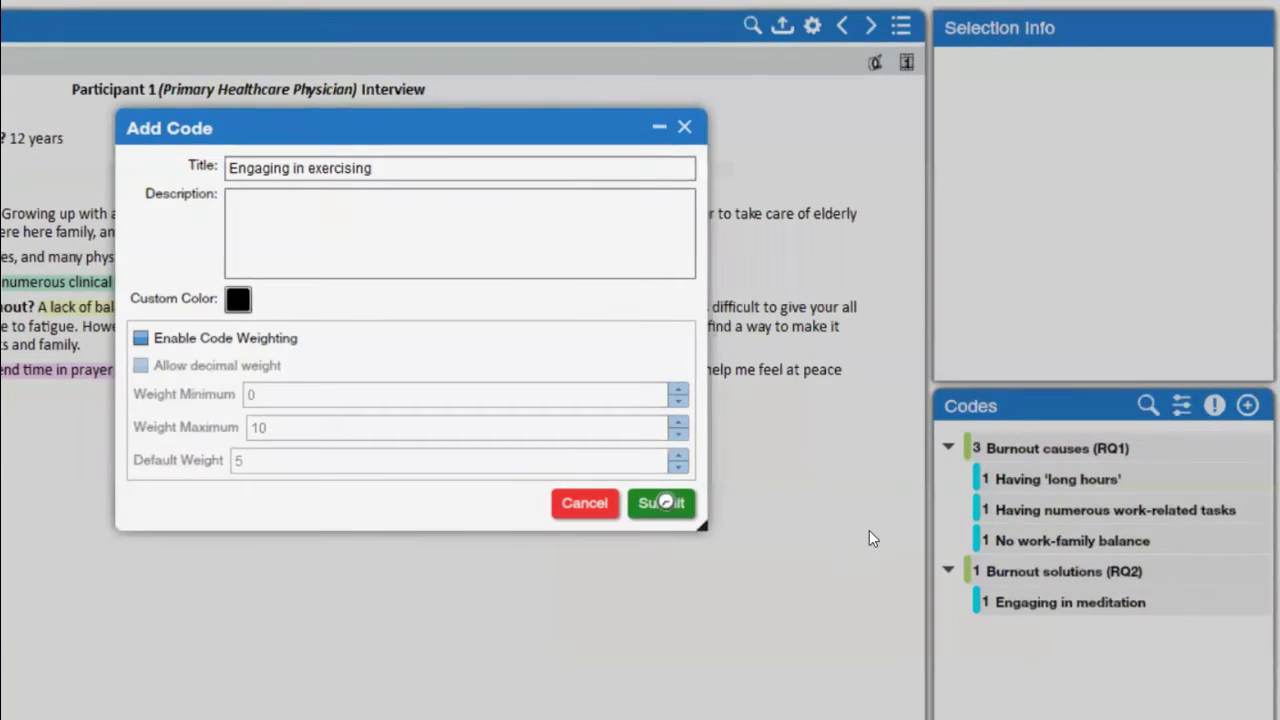
pyautogui.click(662, 503)
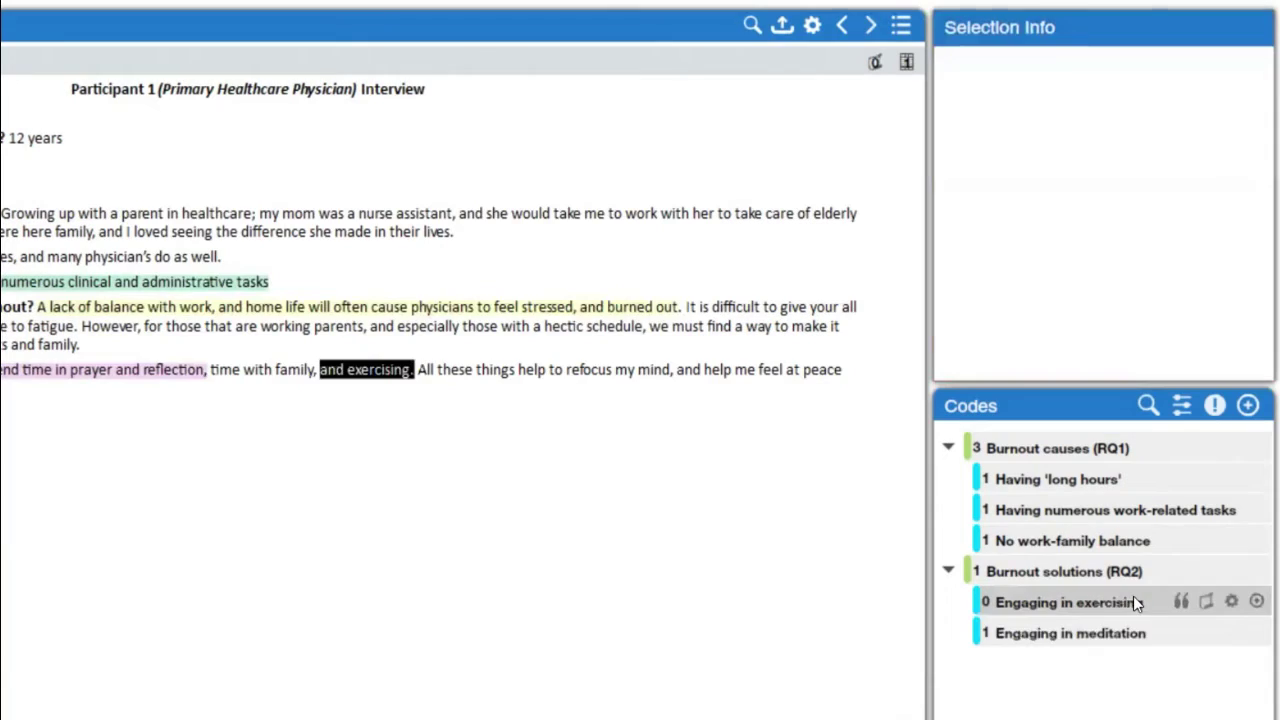
pyautogui.click(1052, 605)
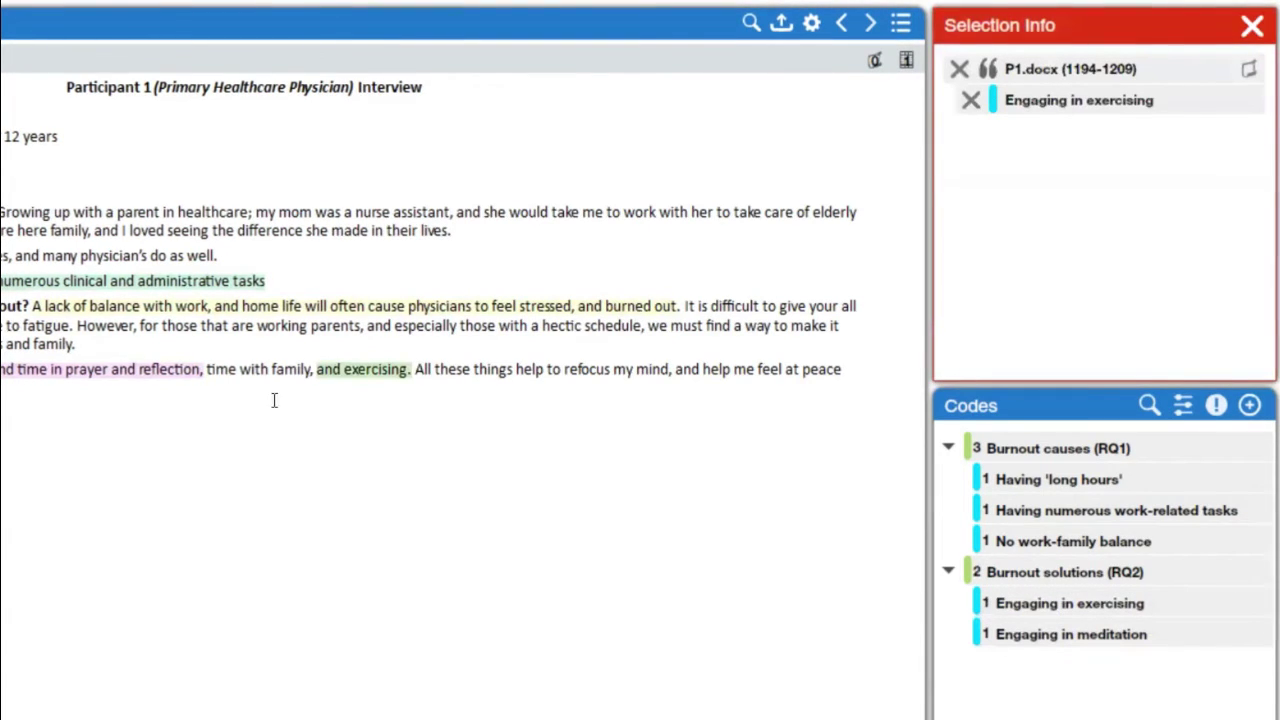
pyautogui.moveTo(207, 369); pyautogui.dragTo(308, 370)
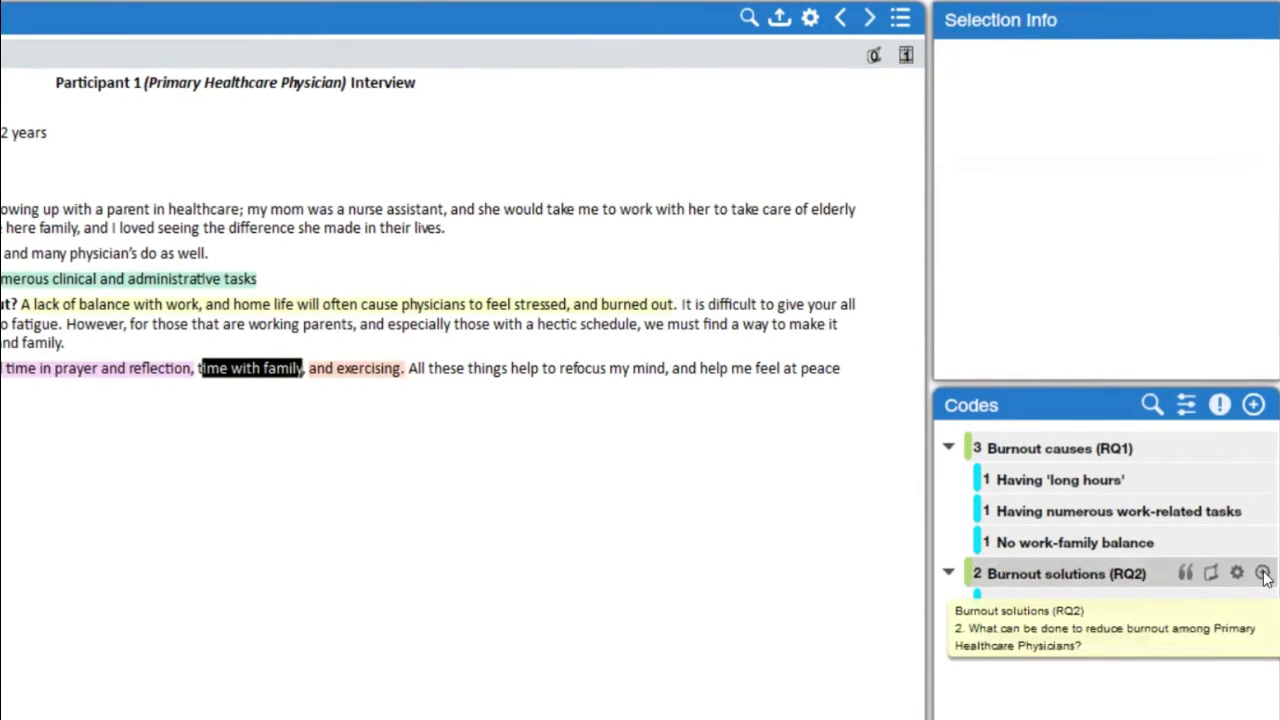
# Add child code 'Having time with family' to Burnout solutions (RQ2) and code 'time with family' with it.
pyautogui.click(1263, 574)
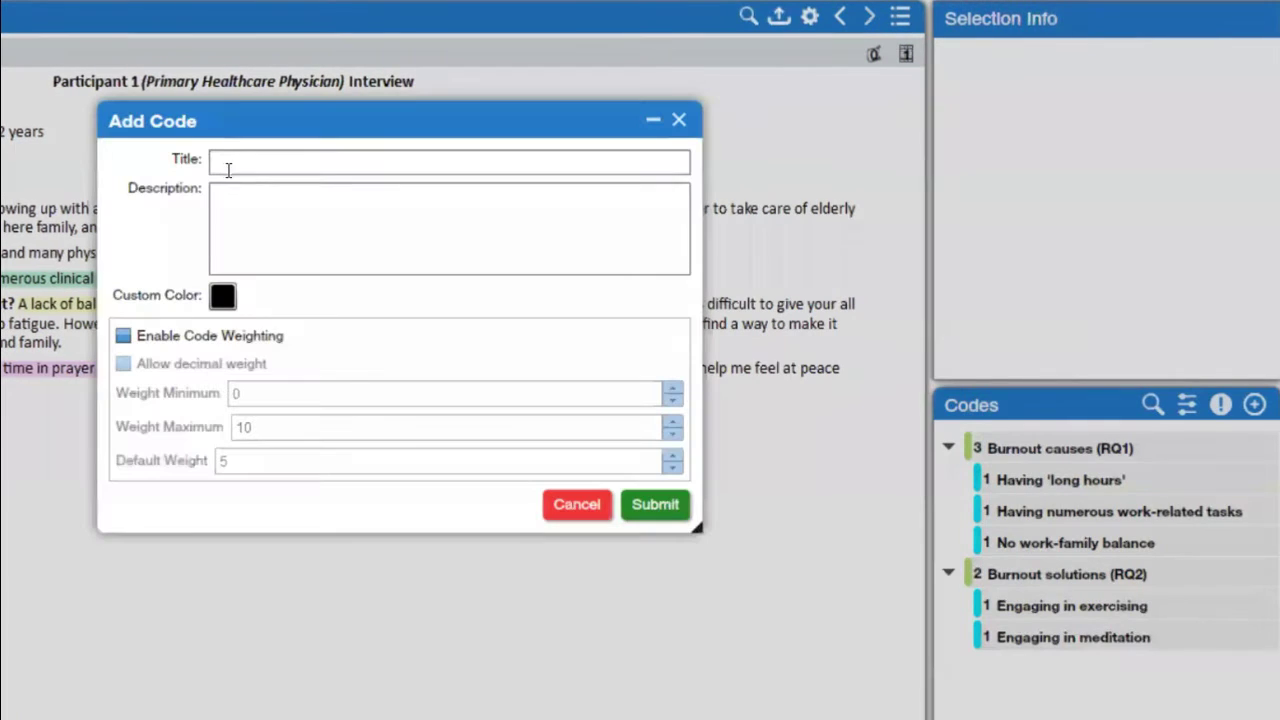
pyautogui.click(228, 168)
pyautogui.write('Ha')
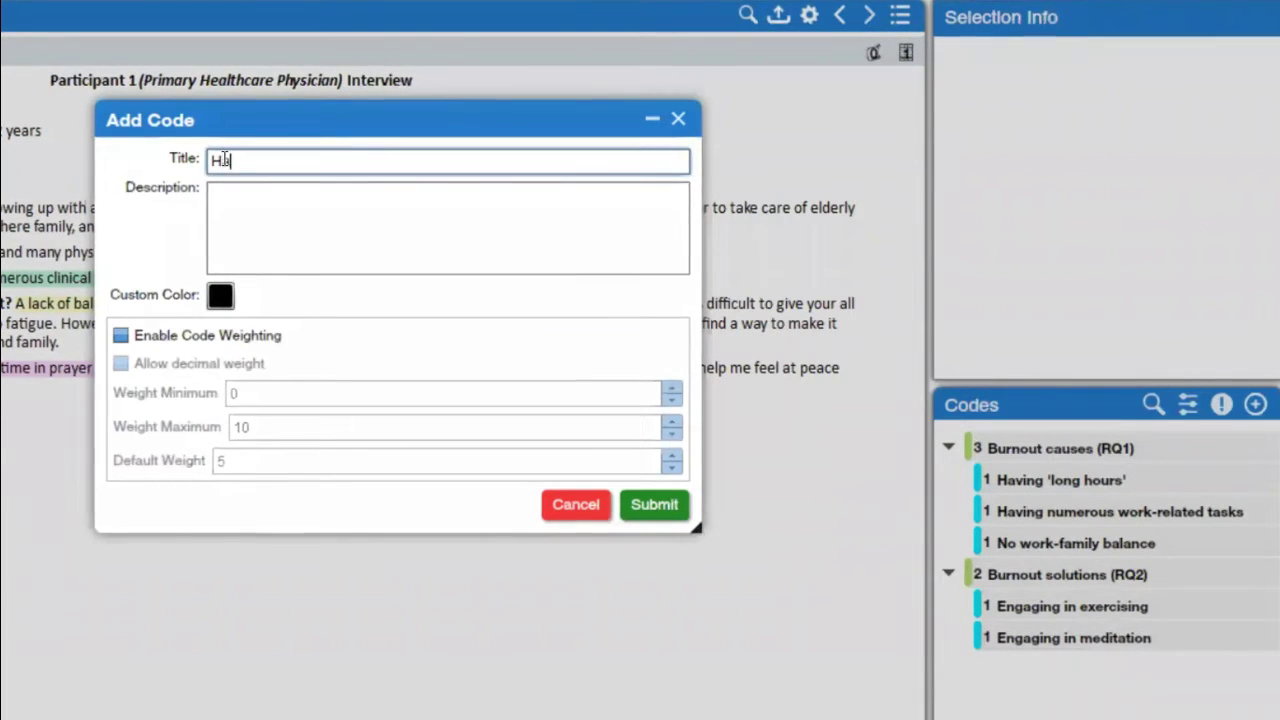
pyautogui.write('ving time')
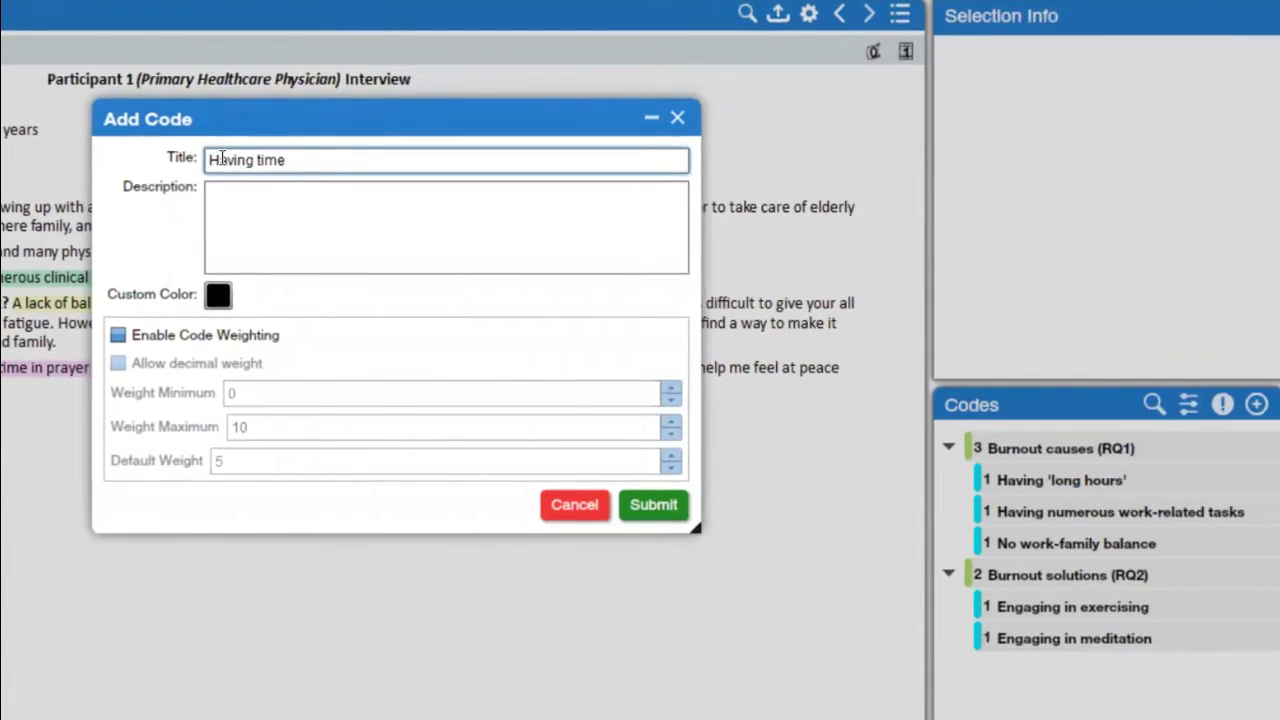
pyautogui.write(' with d')
pyautogui.press('BackSpace')
pyautogui.write('f')
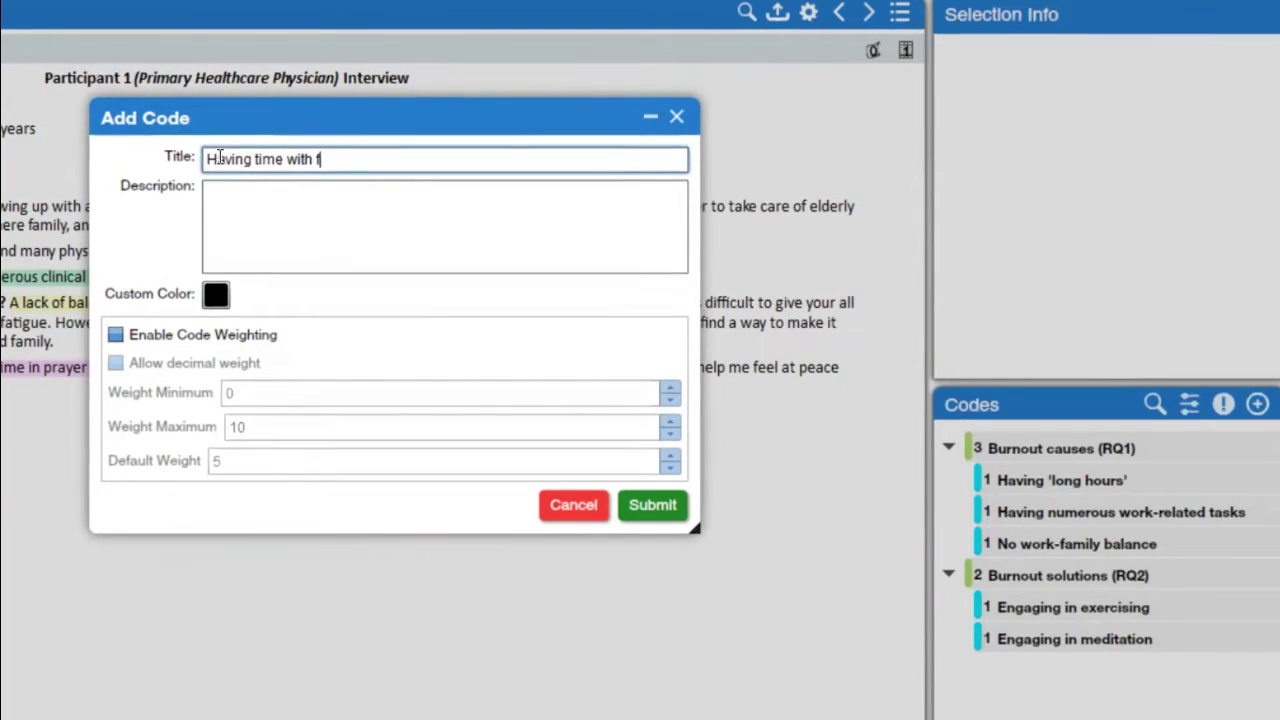
pyautogui.write('amily')
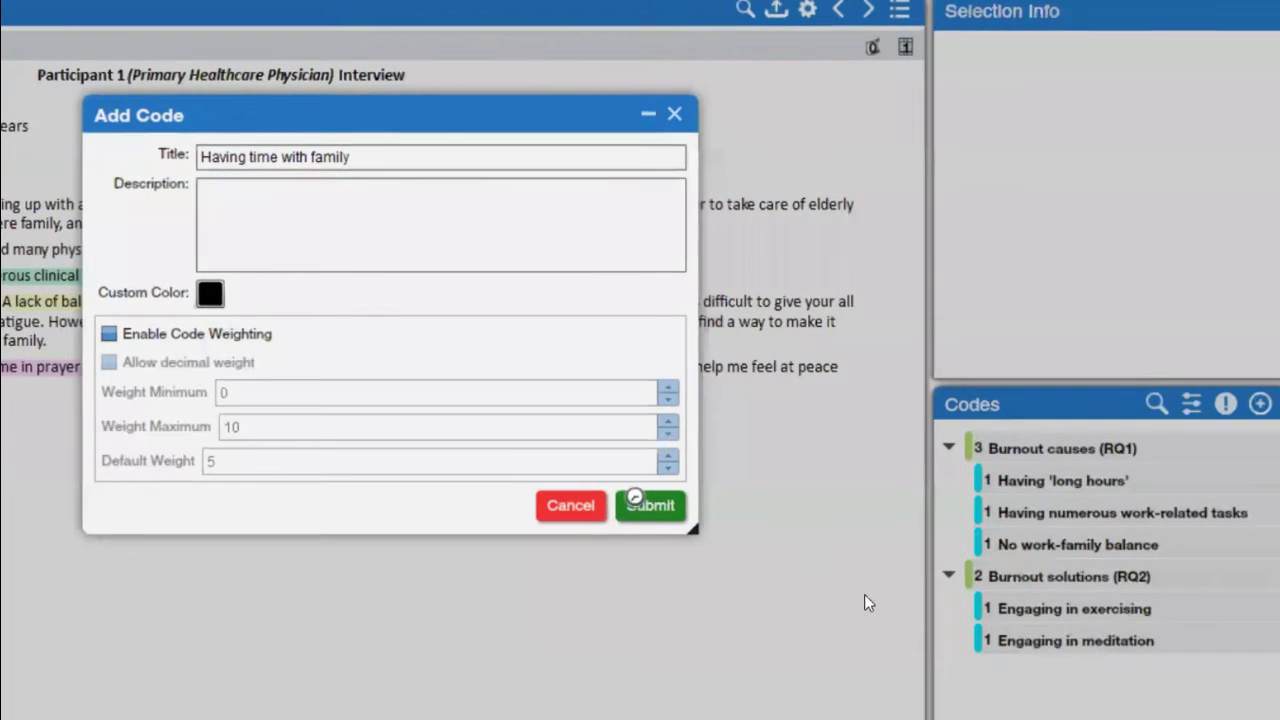
pyautogui.click(650, 506)
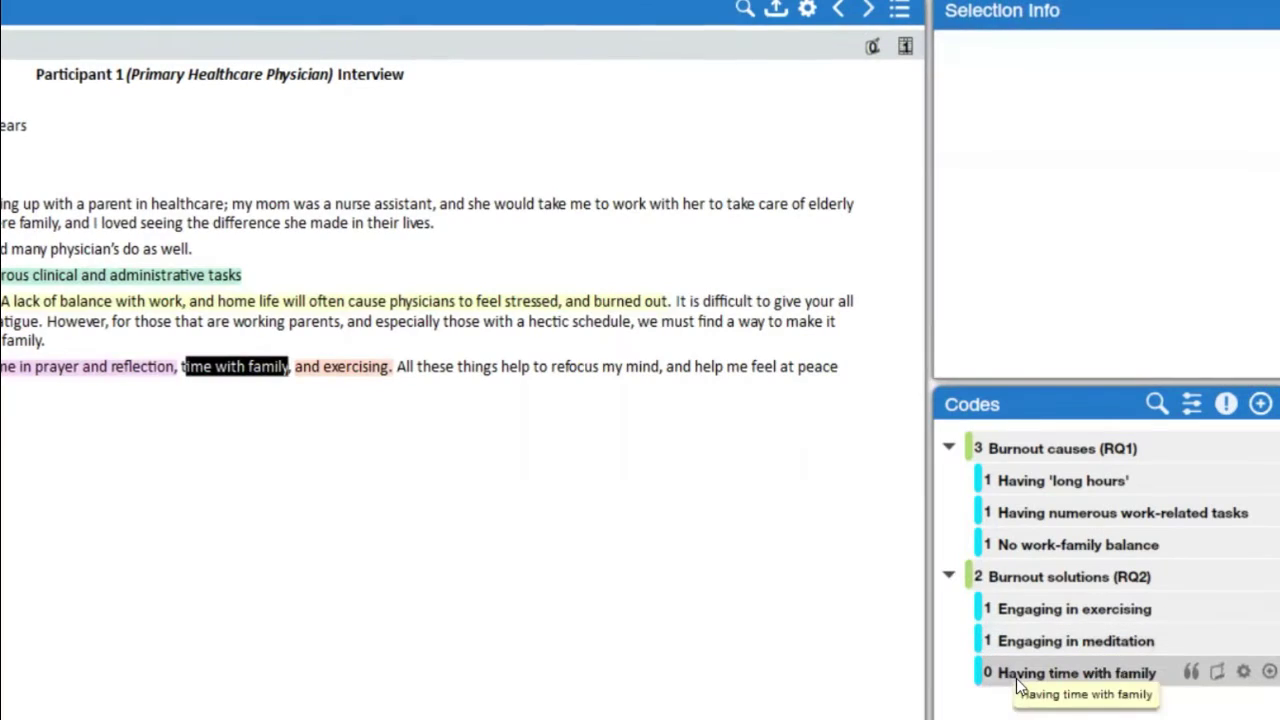
pyautogui.click(1020, 683)
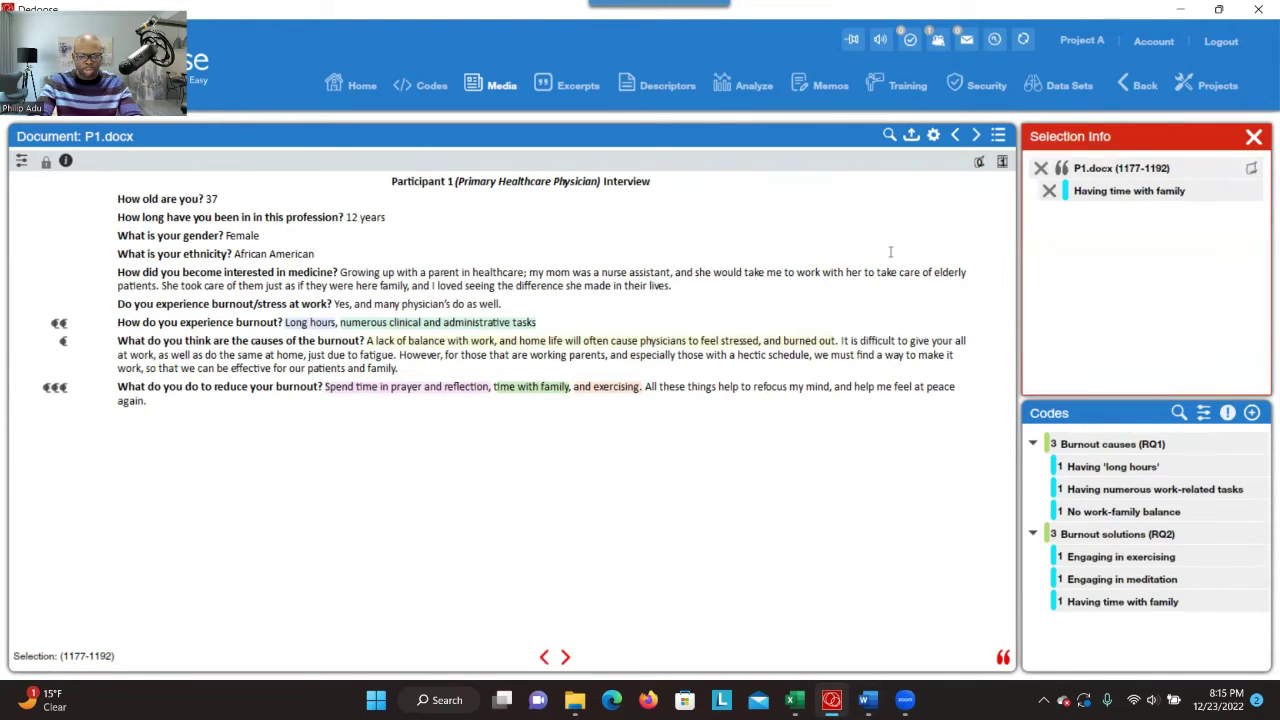
# Open the P2.docx interview from the Media list.
pyautogui.click(503, 88)
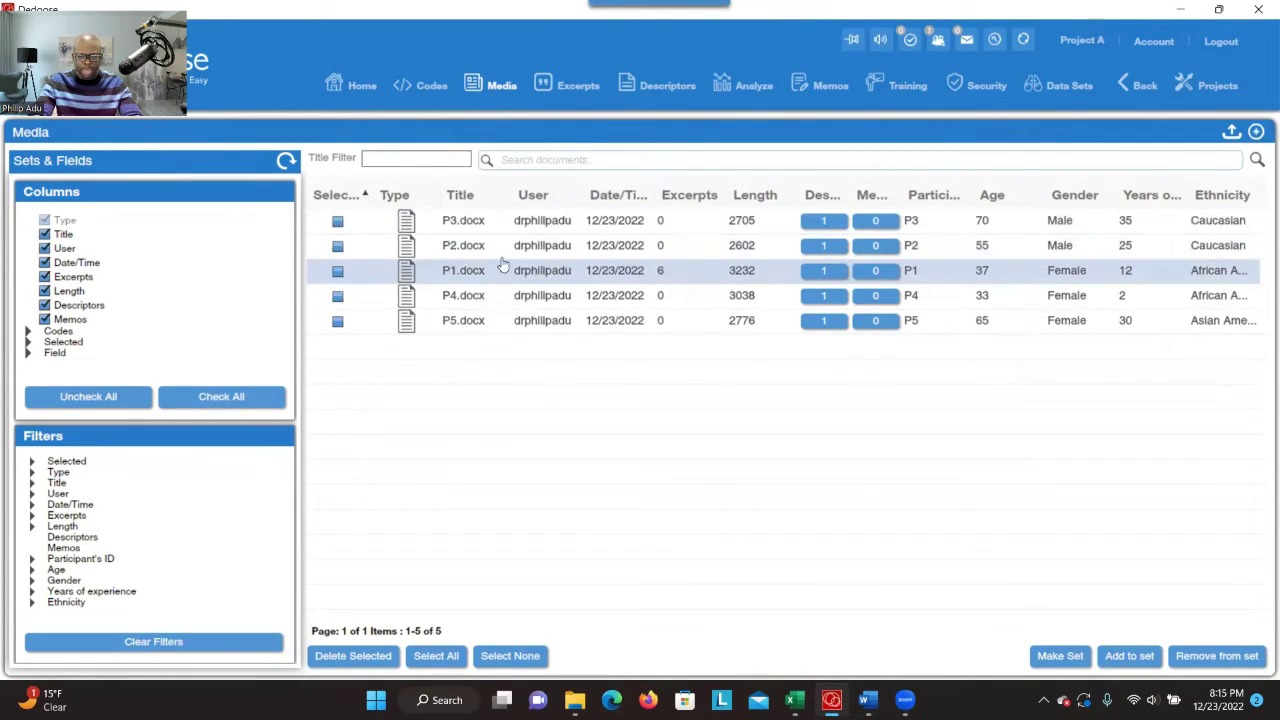
pyautogui.click(486, 257)
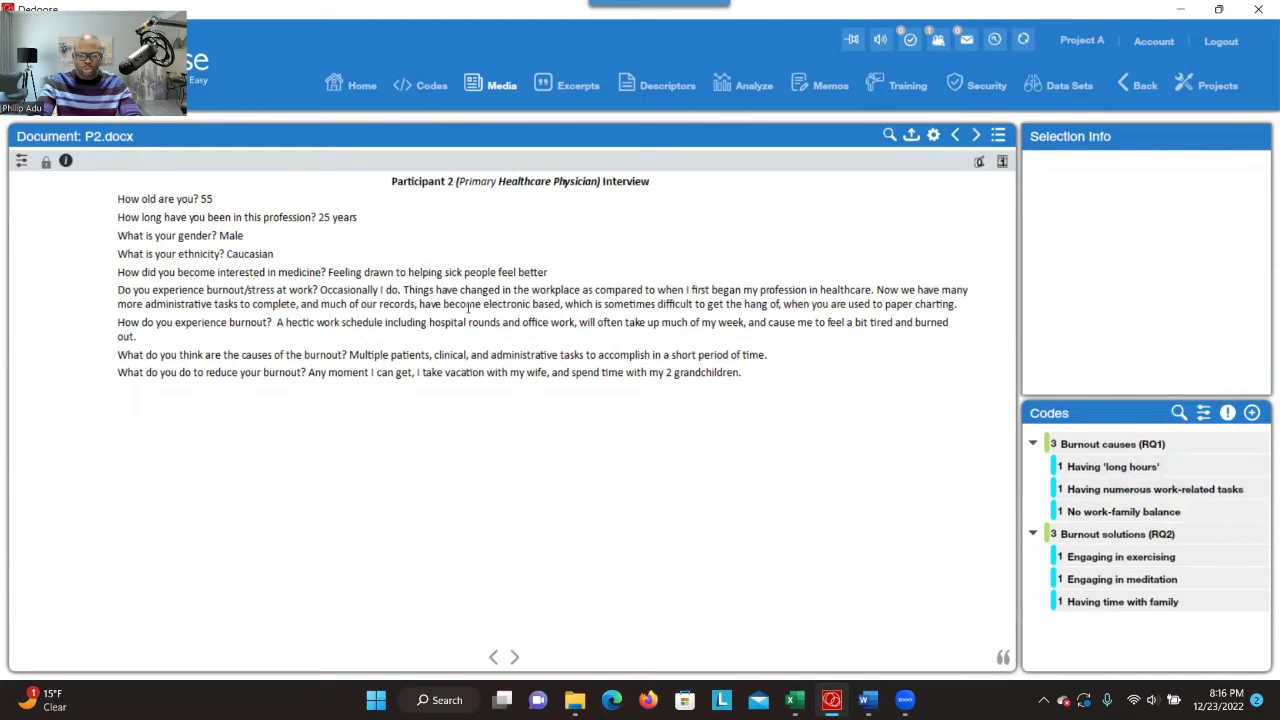
# Code 'Now we have many… paper charting.' in P2.docx as Having numerous work-related tasks.
pyautogui.moveTo(448, 303); pyautogui.dragTo(562, 318)
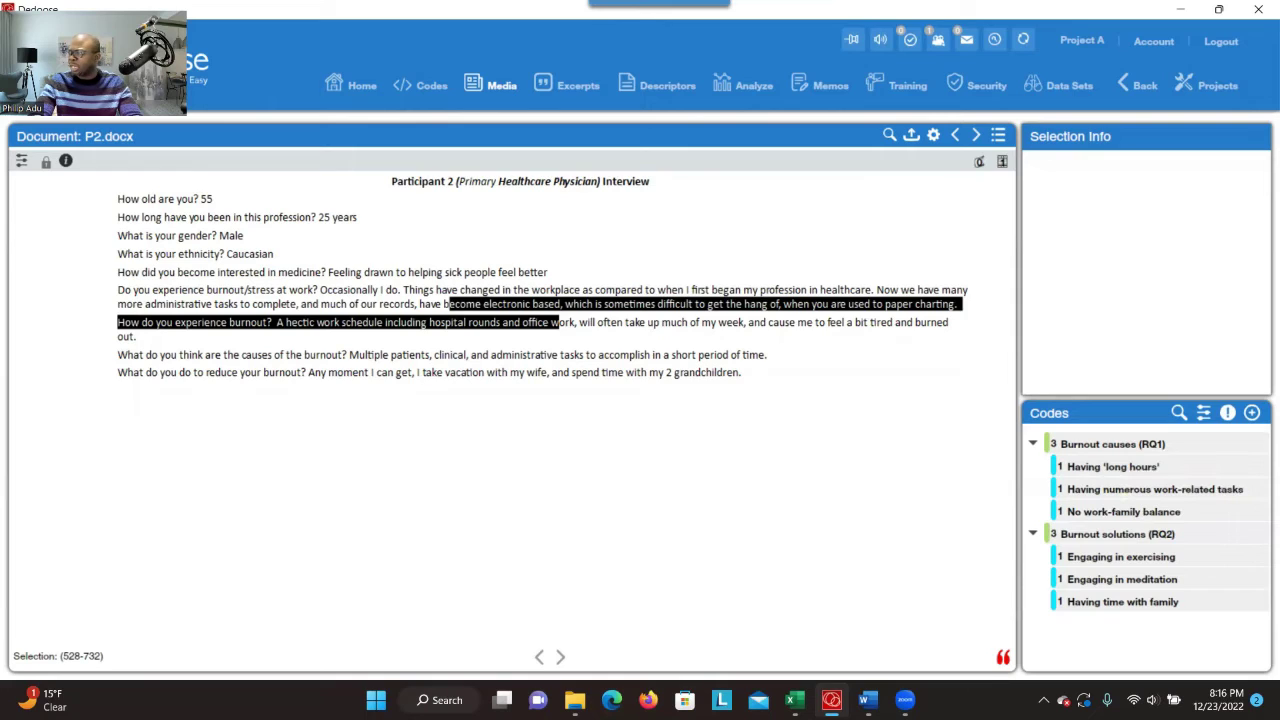
pyautogui.hotkey('alt', 'Tab')
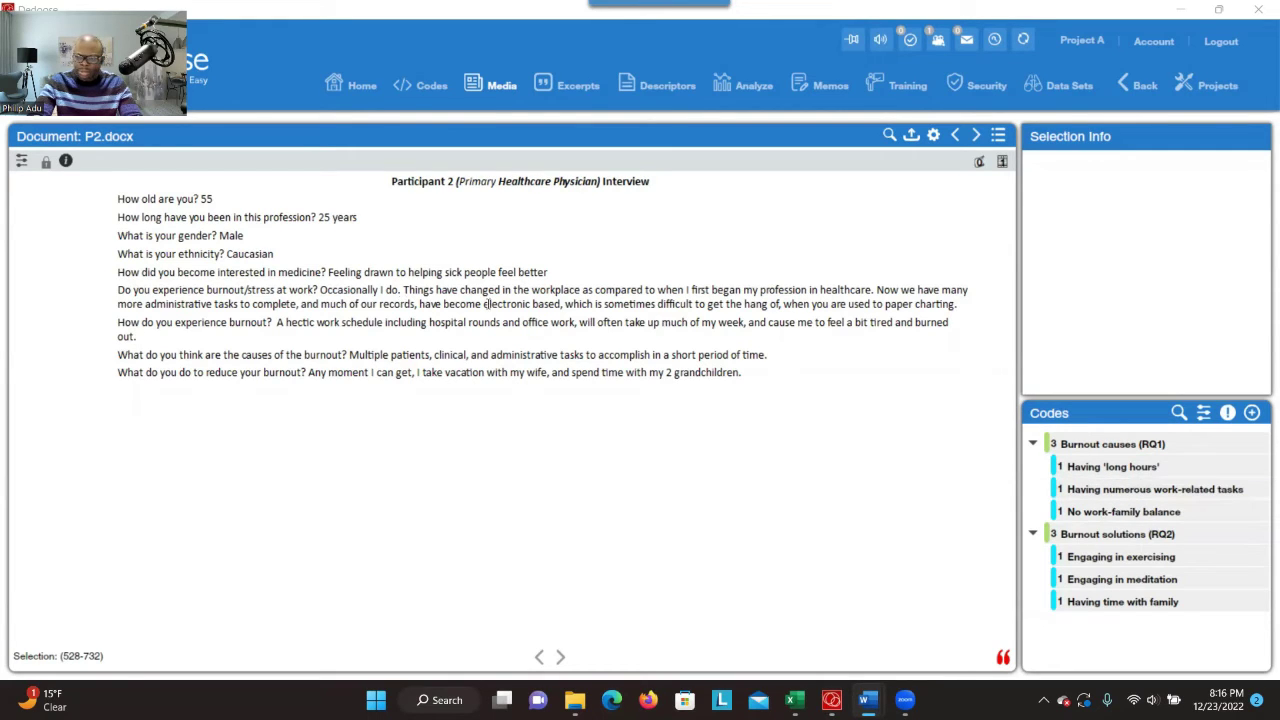
pyautogui.moveTo(876, 290); pyautogui.dragTo(955, 305)
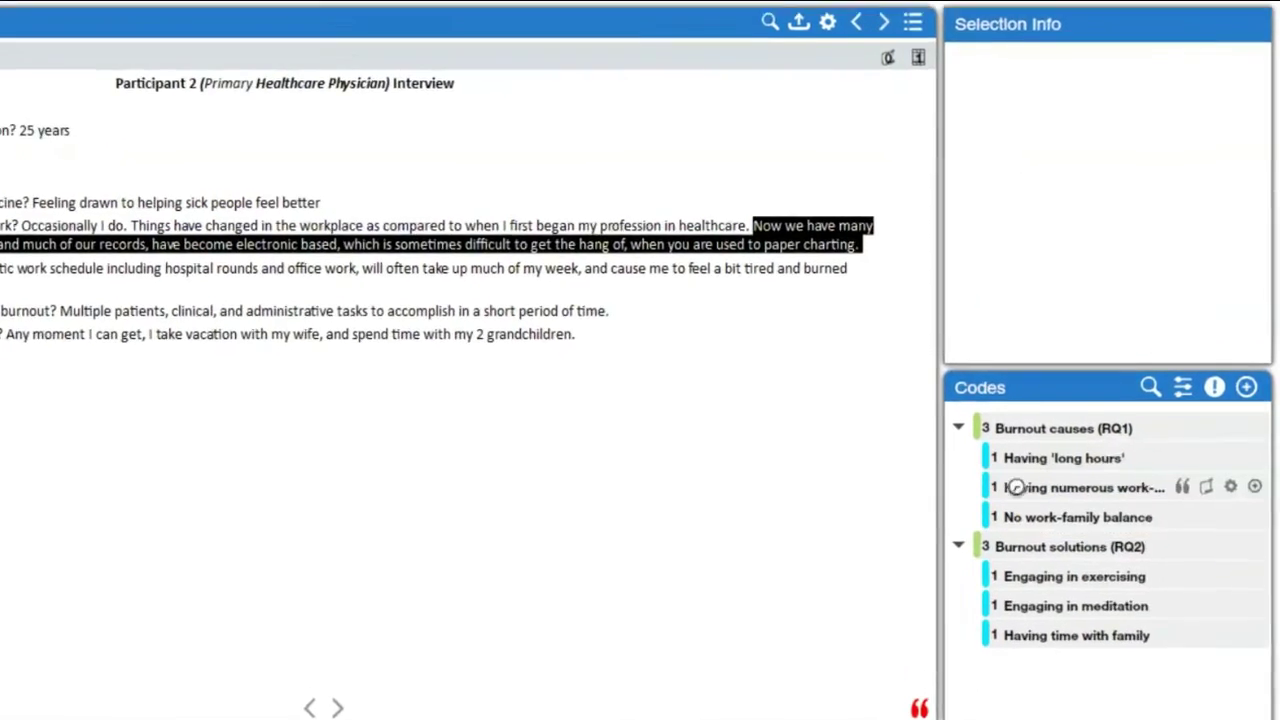
pyautogui.click(1030, 474)
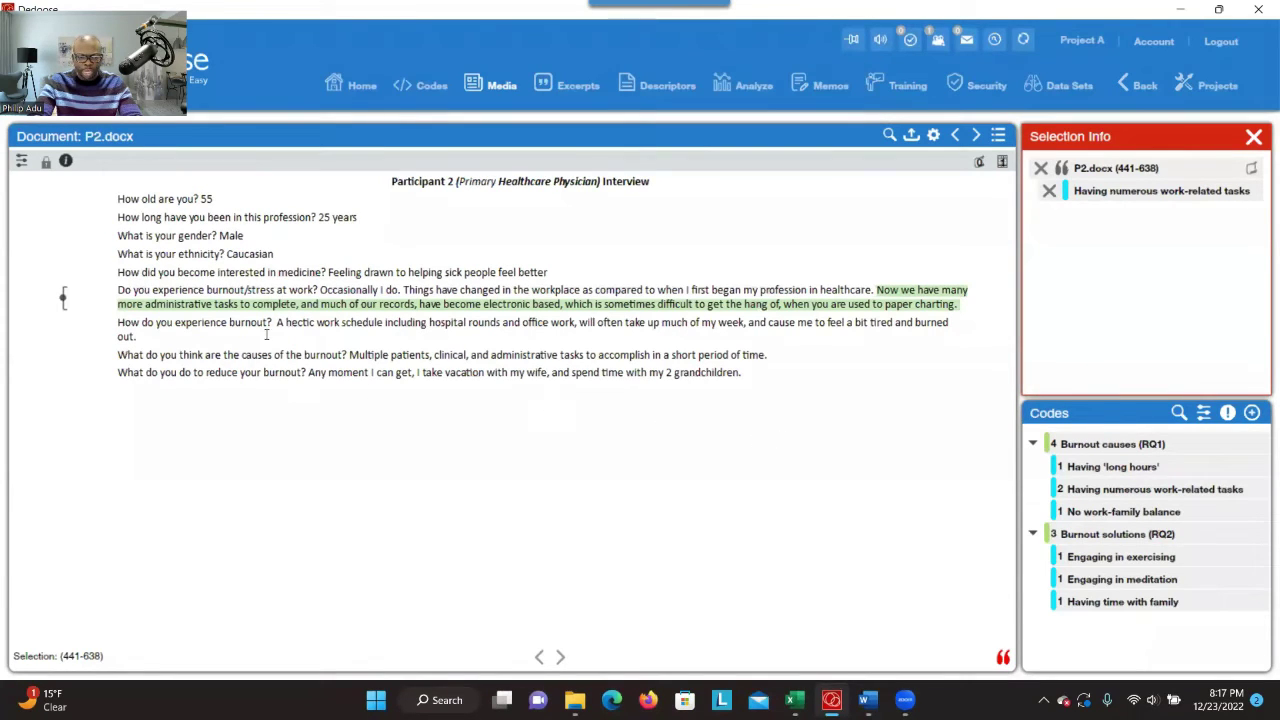
# Code 'A hectic work schedule… burned out.' as Having numerous work-related tasks, then begin selecting the multiple patients phrase.
pyautogui.moveTo(275, 323); pyautogui.dragTo(425, 337)
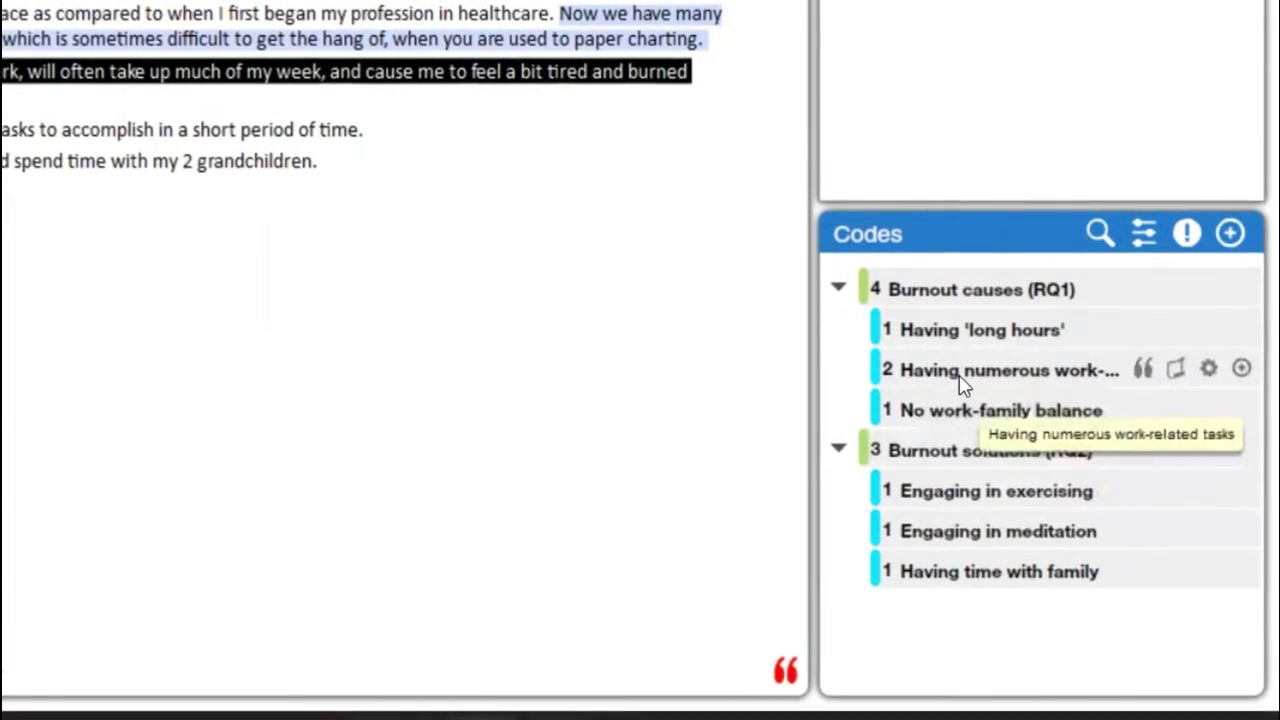
pyautogui.doubleClick(955, 376)
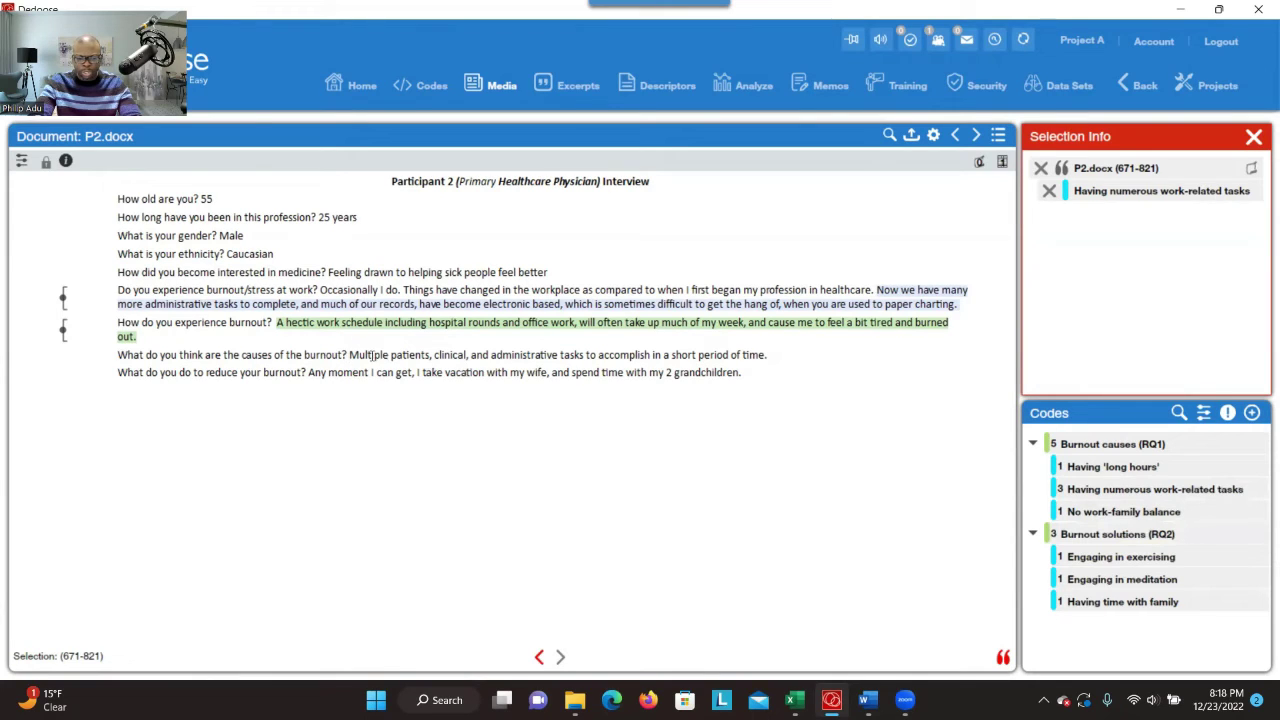
pyautogui.moveTo(374, 355); pyautogui.dragTo(433, 355)
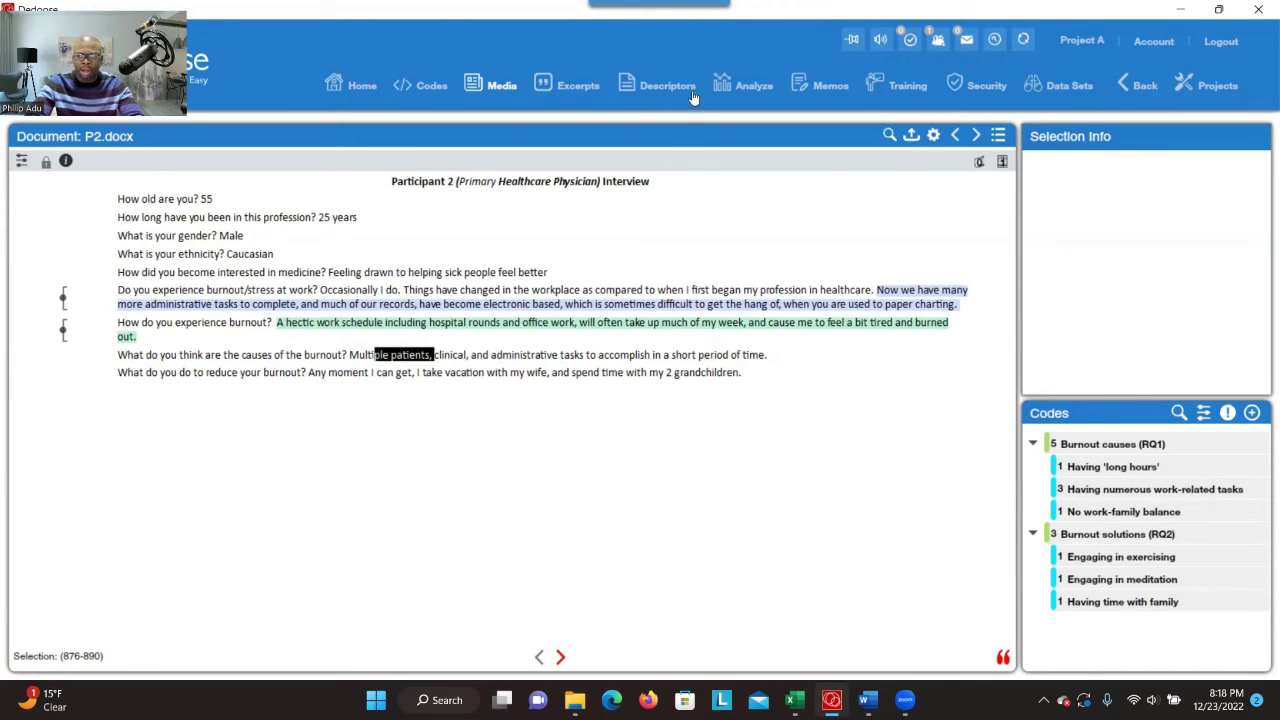
# Load My new project from the Projects list.
pyautogui.click(1217, 86)
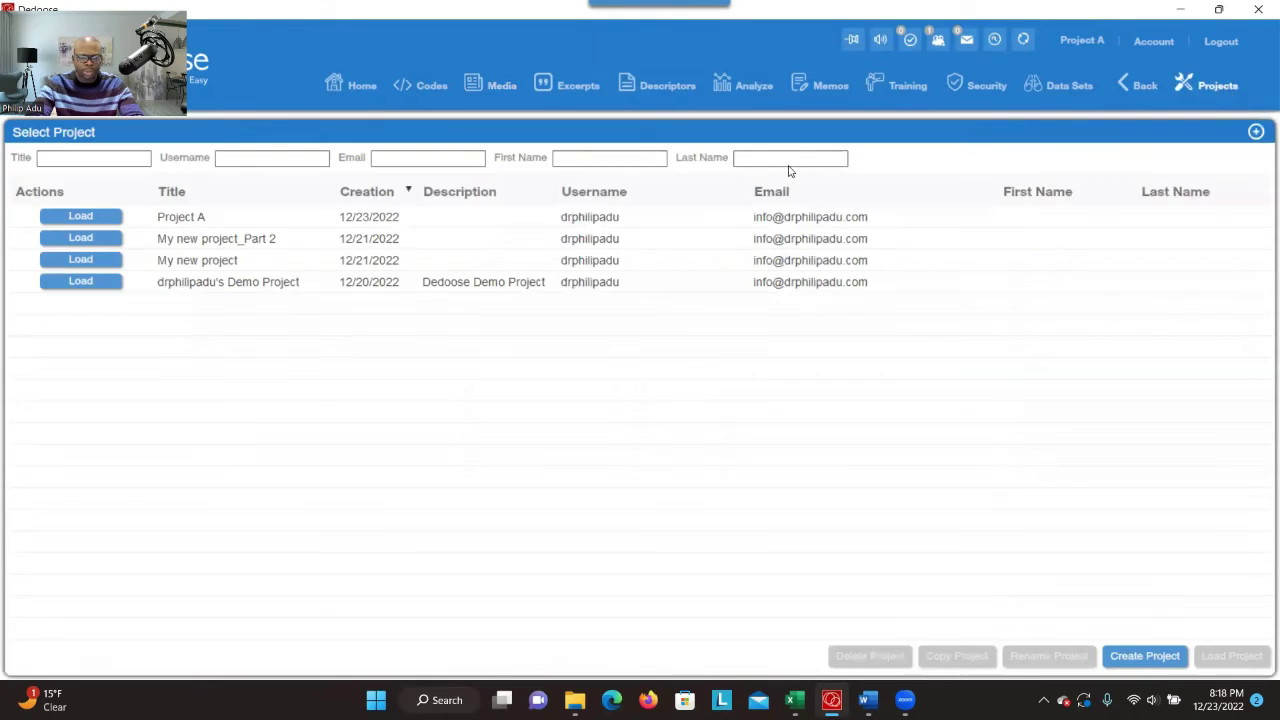
pyautogui.click(97, 262)
pyautogui.click(96, 259)
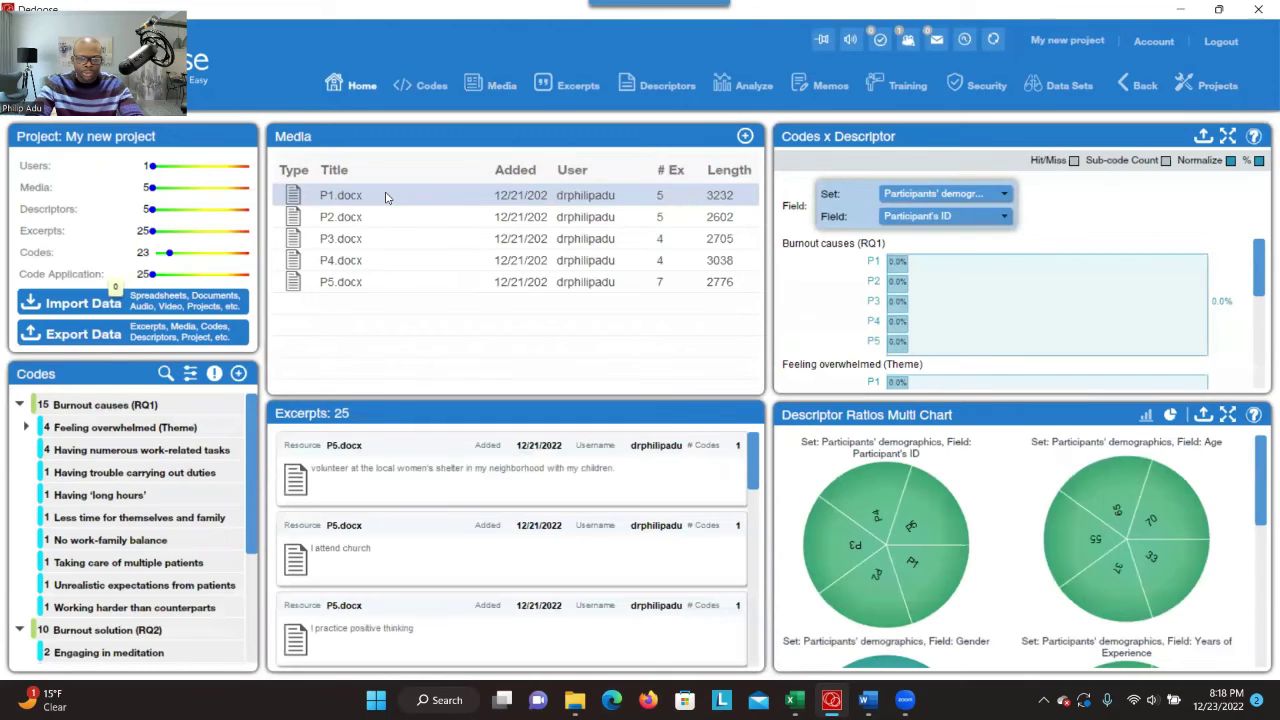
# Open the P5.docx interview and look through its coded content.
pyautogui.doubleClick(380, 284)
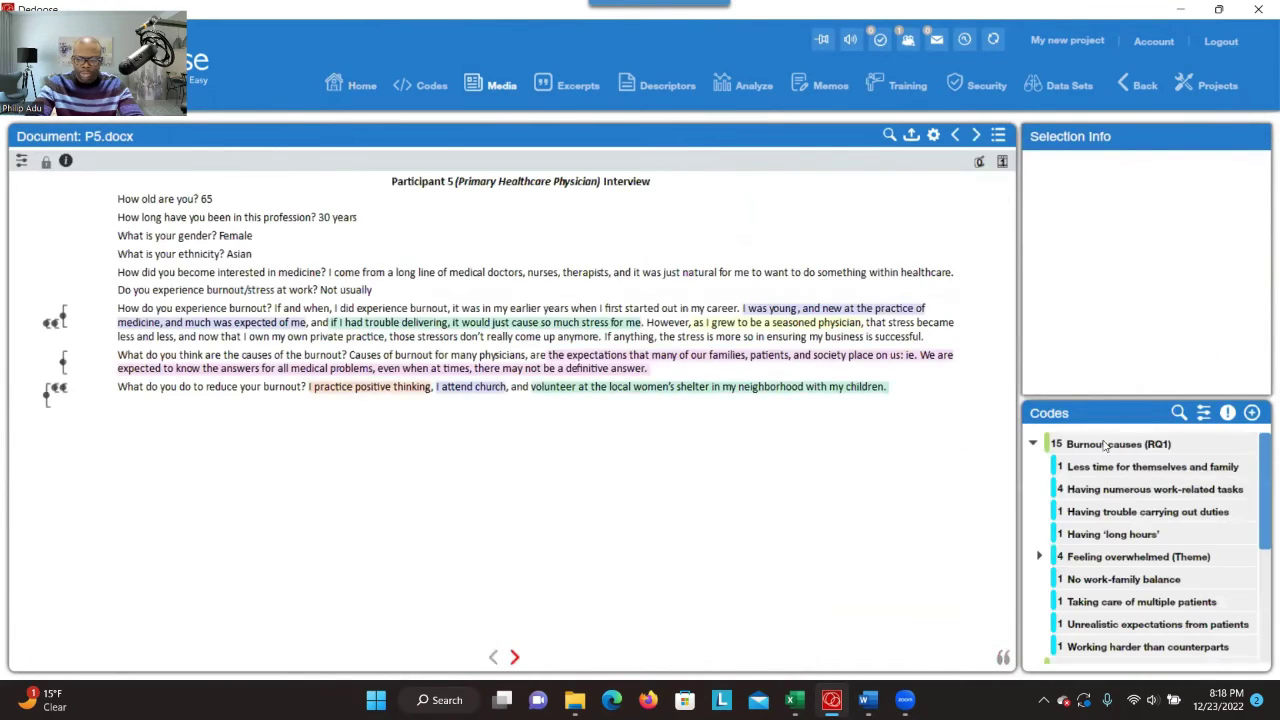
pyautogui.scroll(-5, 1262, 484)
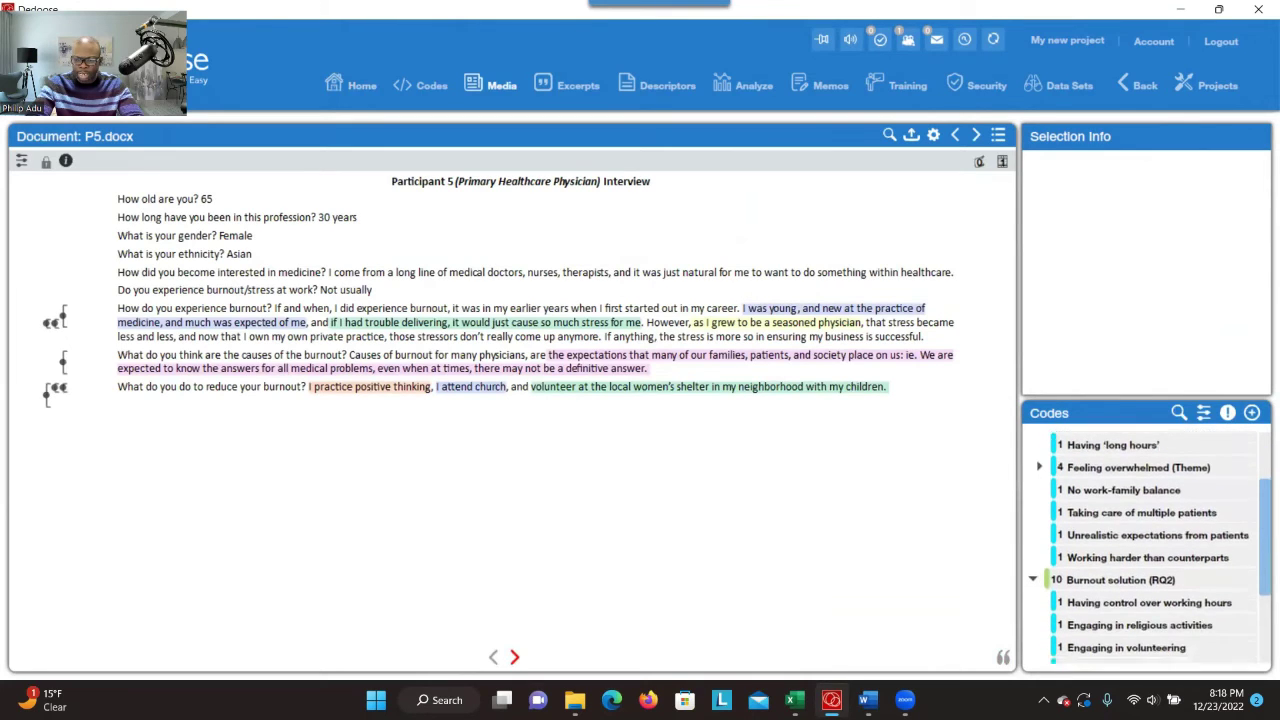
pyautogui.scroll(5, 1220, 505)
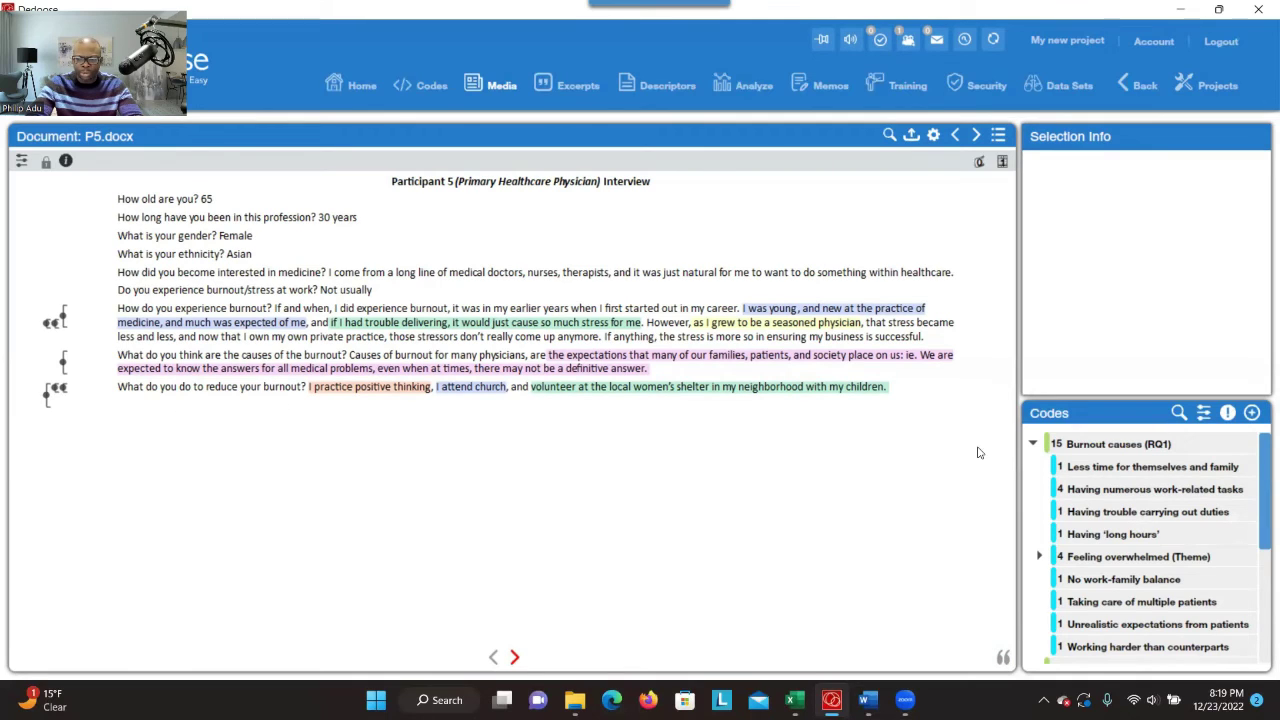
pyautogui.moveTo(1262, 467)
pyautogui.mouseDown()
pyautogui.moveTo(1262, 500)
pyautogui.moveTo(1262, 447)
pyautogui.mouseUp()
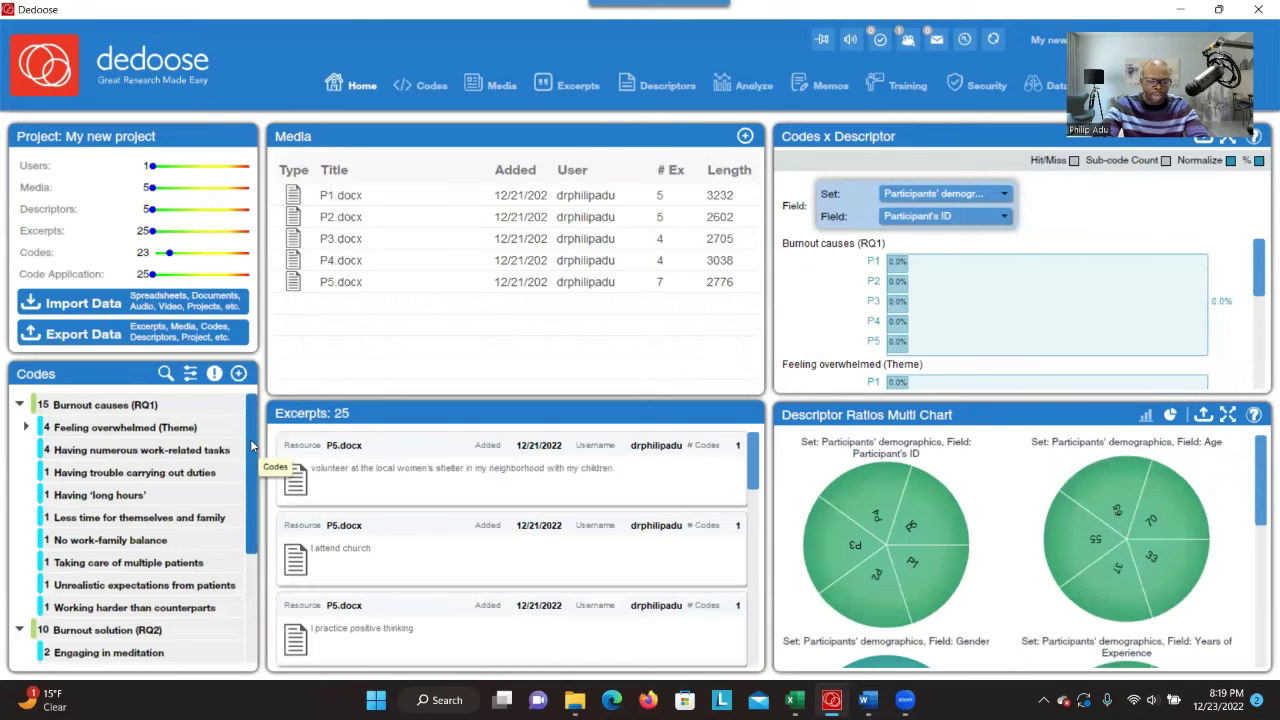
# Show My new project's Codes overview with its full code tree and count charts.
pyautogui.moveTo(252, 445); pyautogui.dragTo(254, 490)
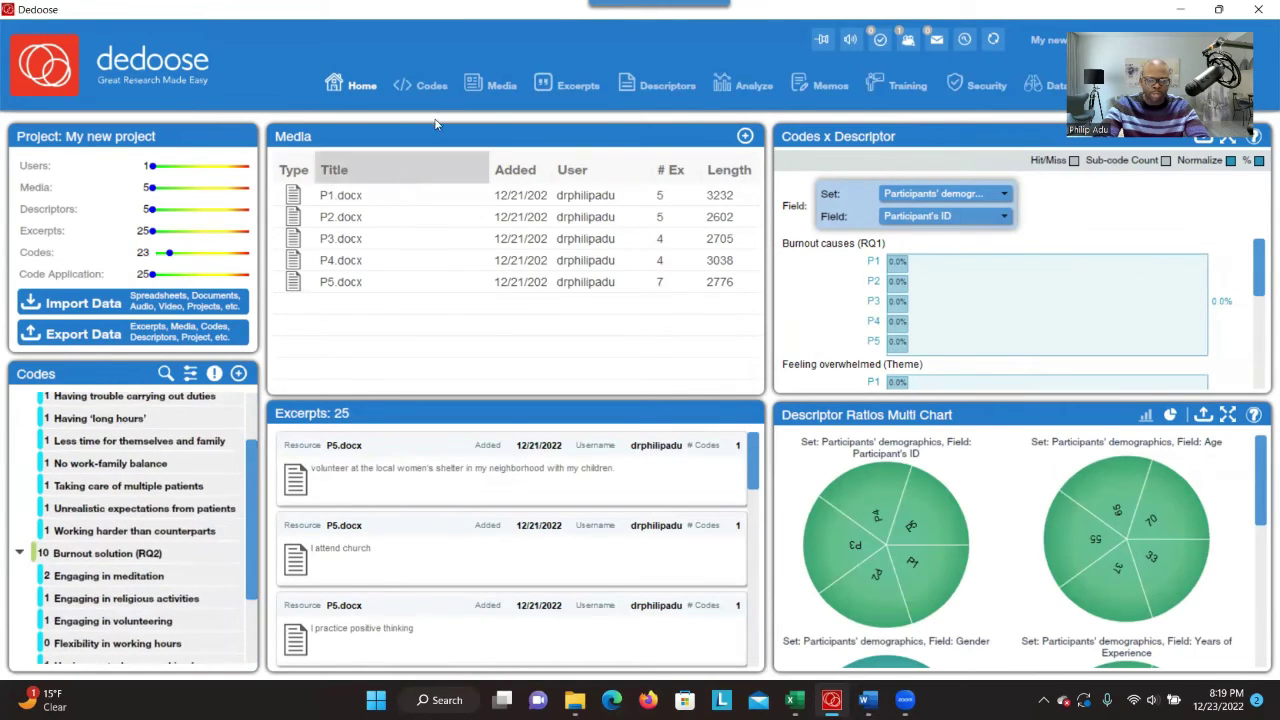
pyautogui.click(424, 90)
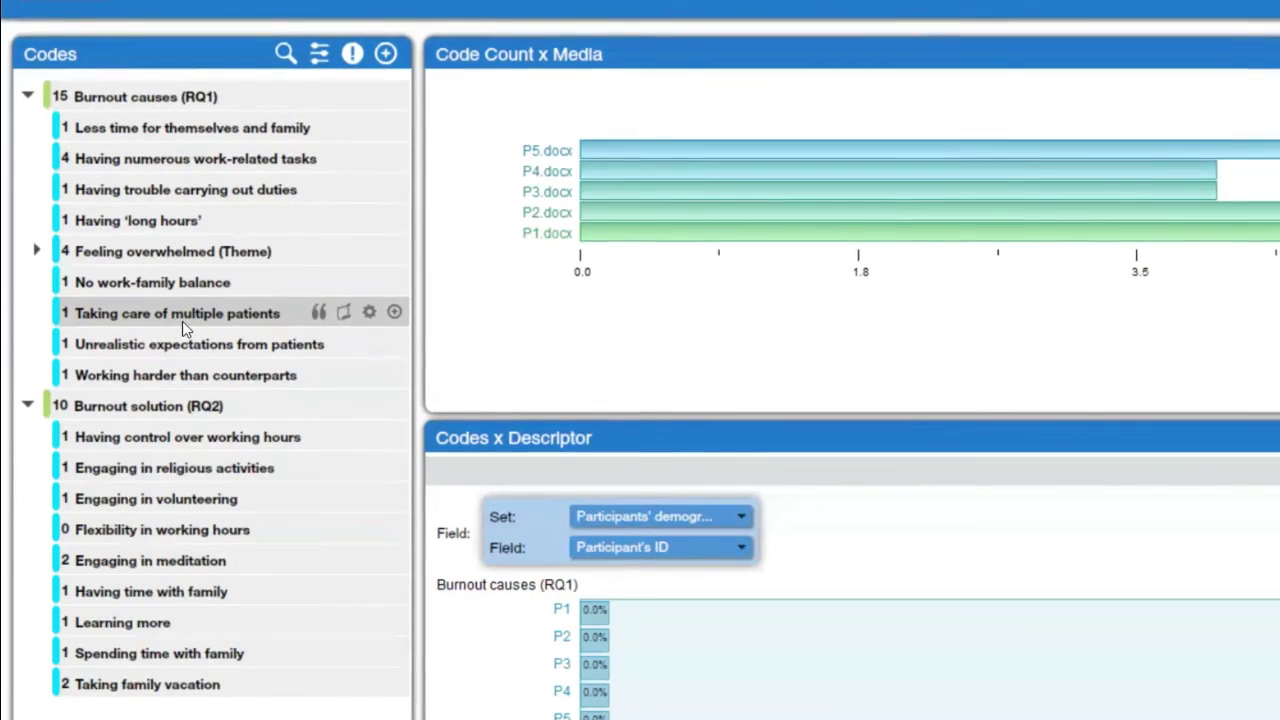
pyautogui.click(38, 248)
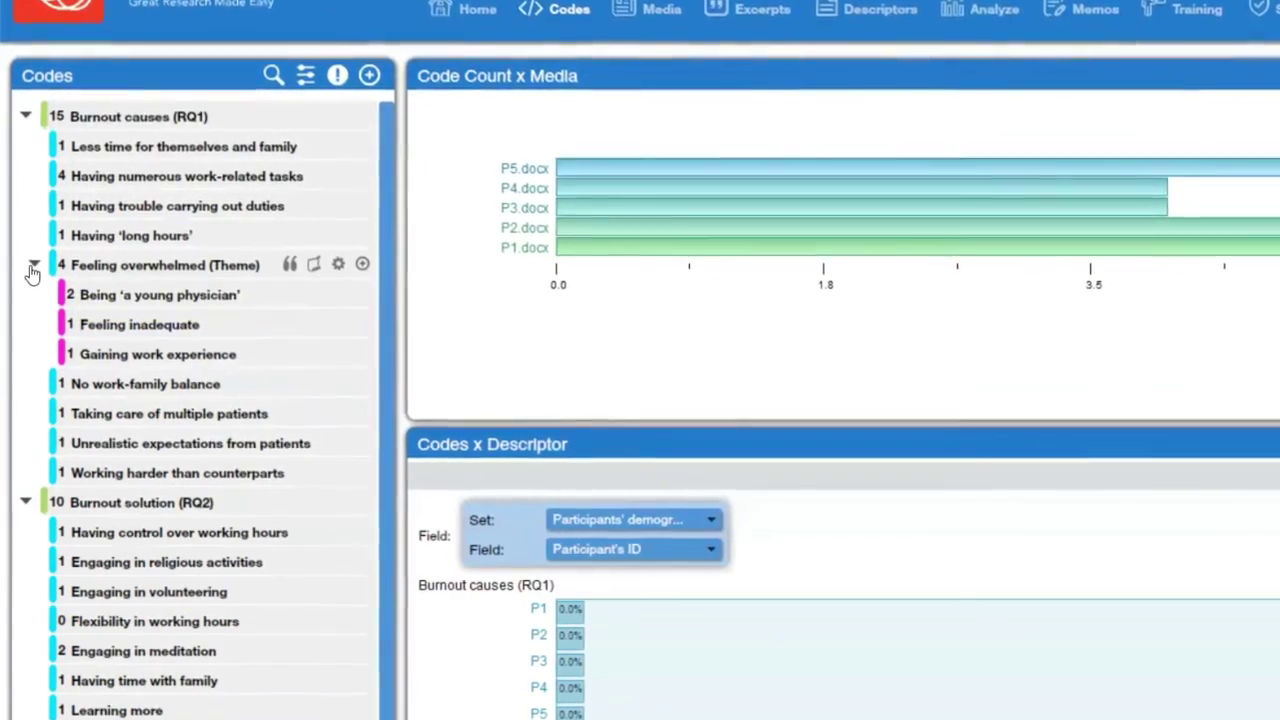
pyautogui.click(37, 236)
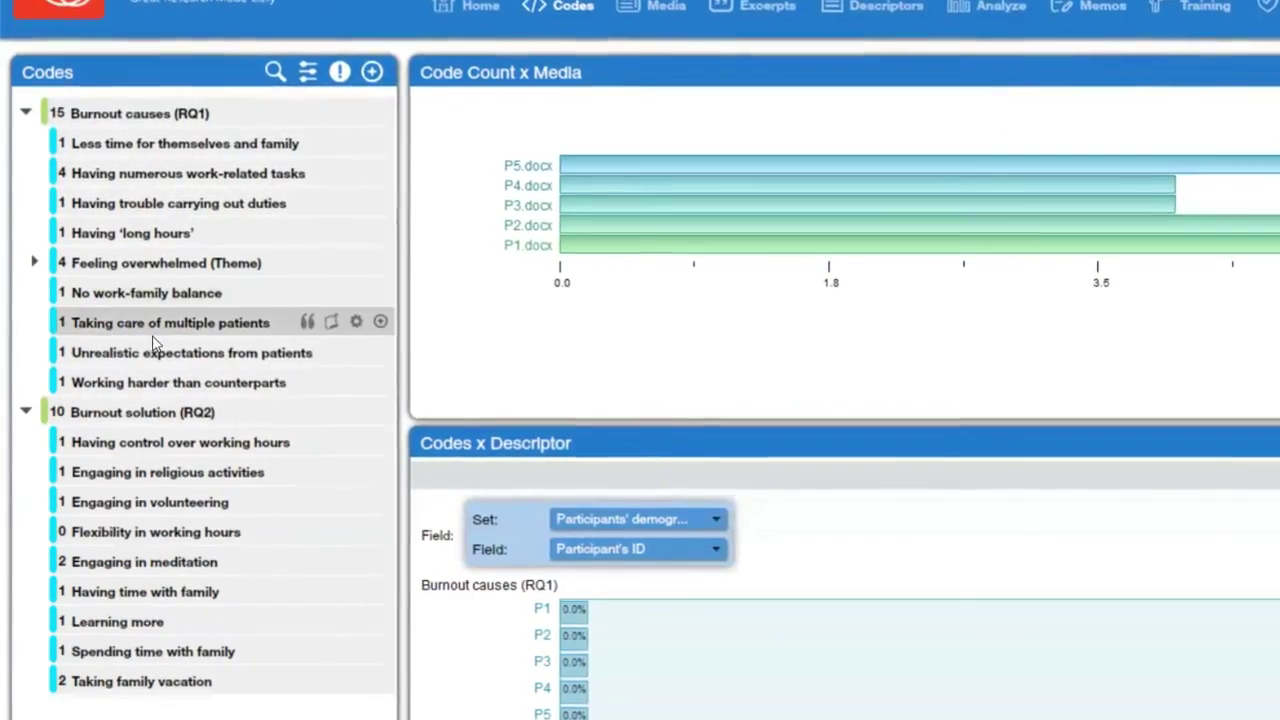